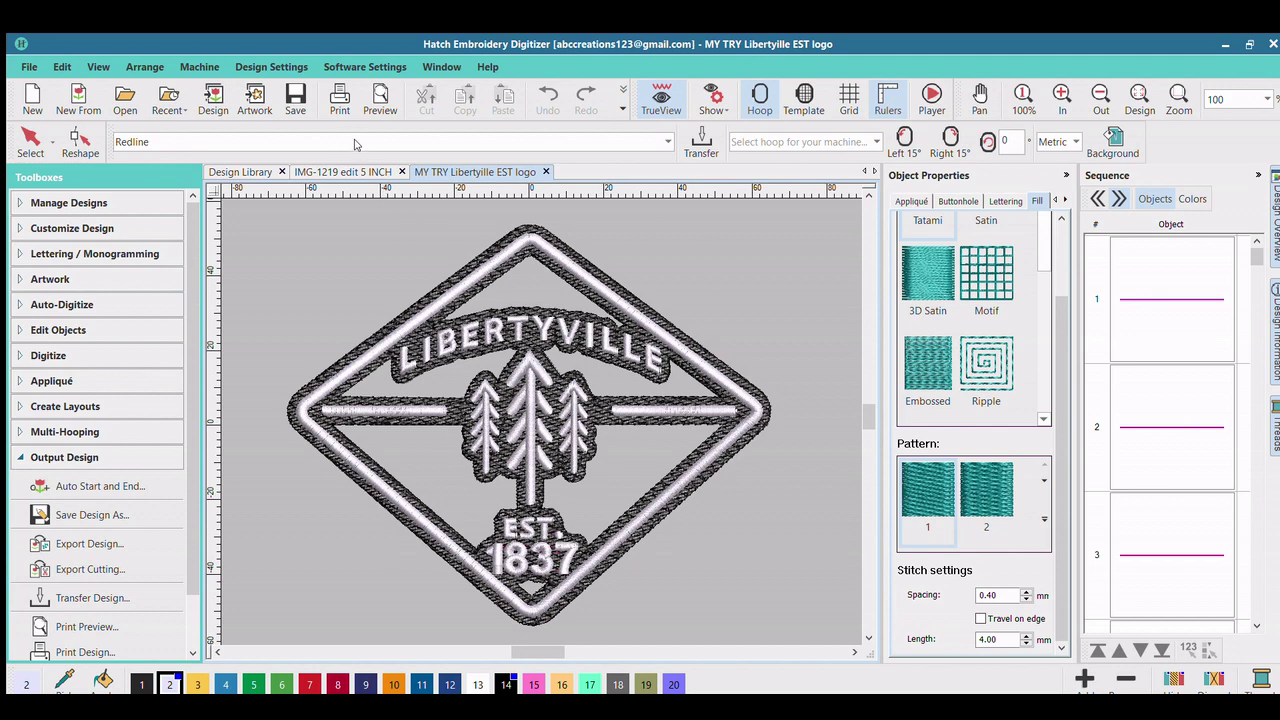
Step: Compare the Green Oaks design in IMG-1219 edit 5 INCH with the MY TRY Libertyville EST logo reference design
key(ctrl+Tab)
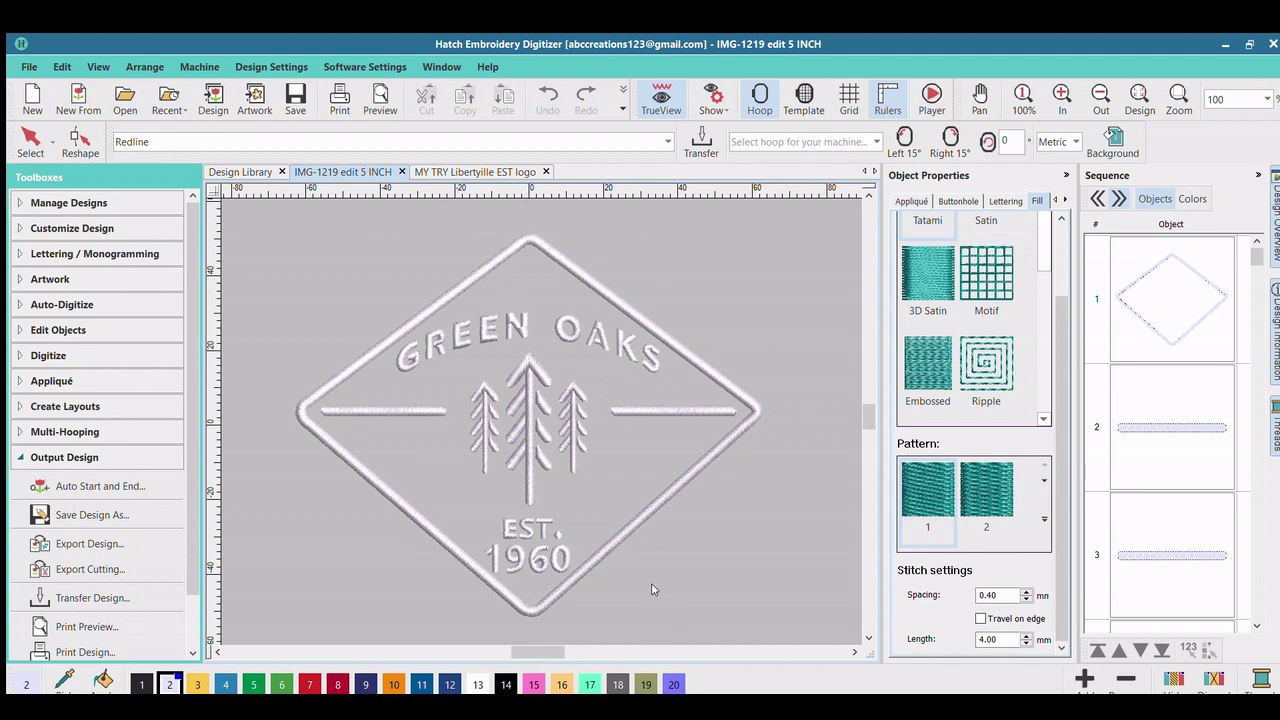
click(458, 172)
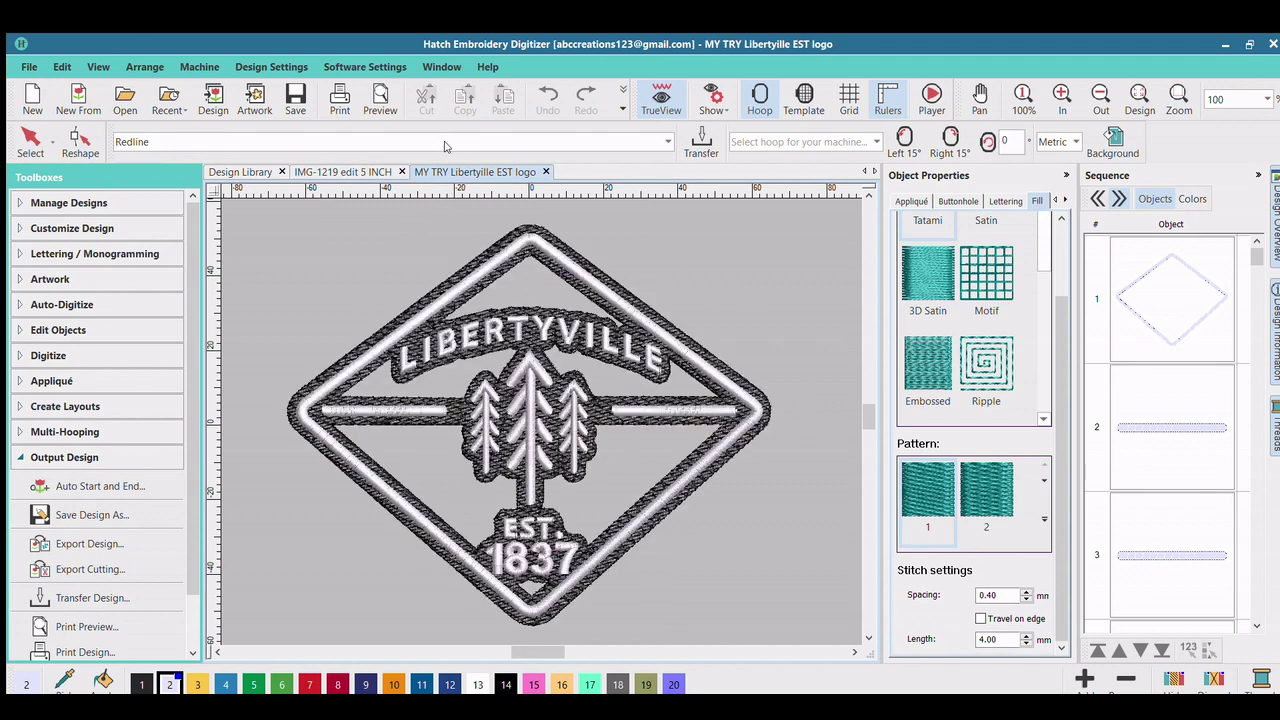
click(357, 172)
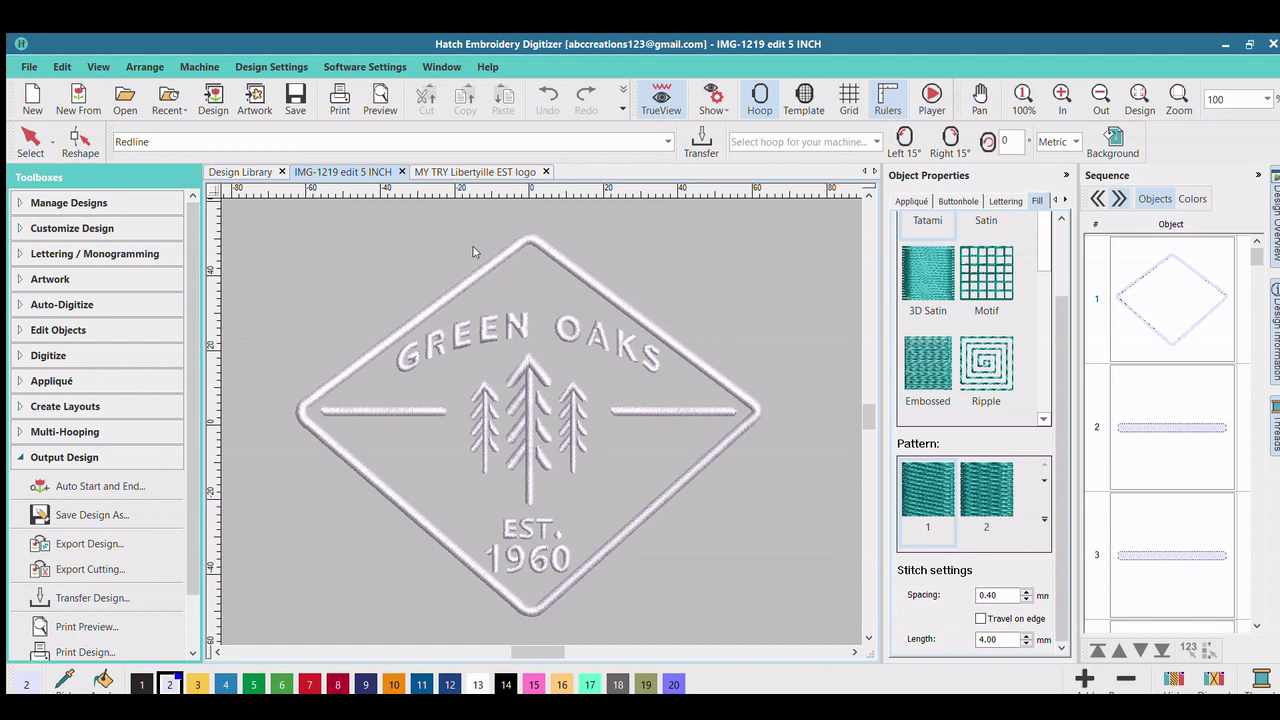
Step: Create one 2.54 mm single-run offset outline around the diamond border, in 1050 Madeira Classic 40 with holes included
key(Tab)
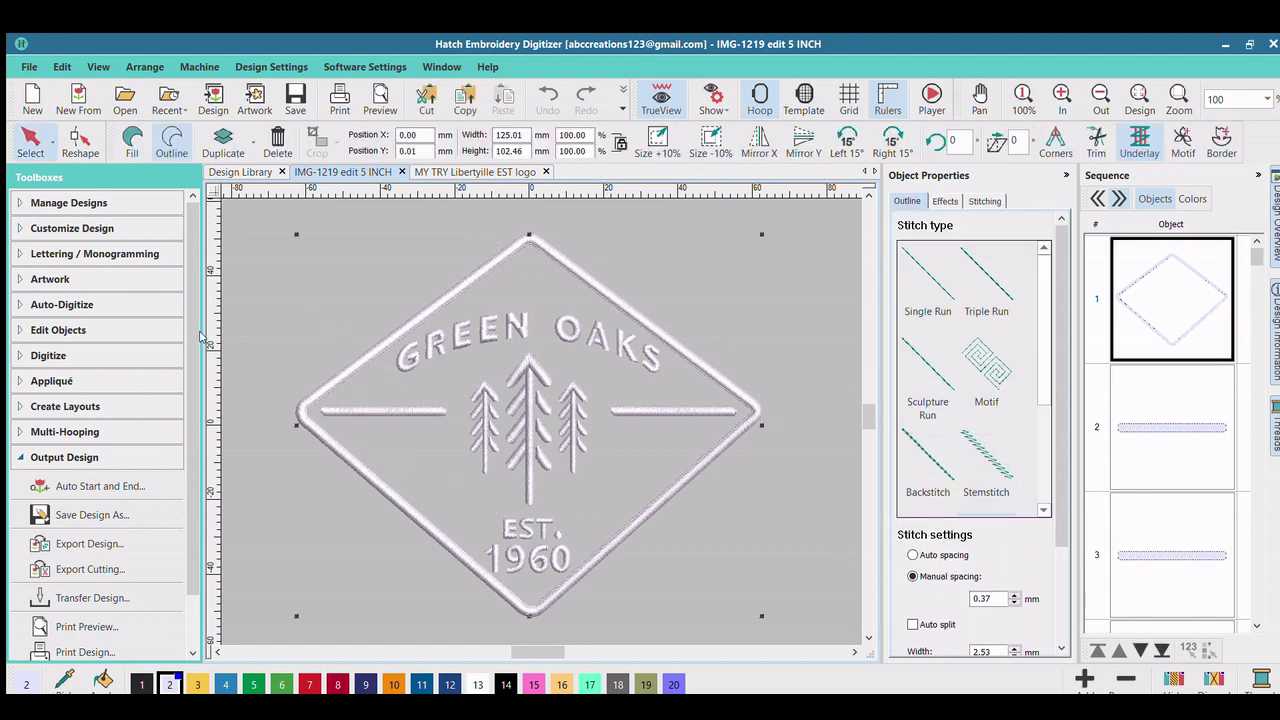
click(66, 406)
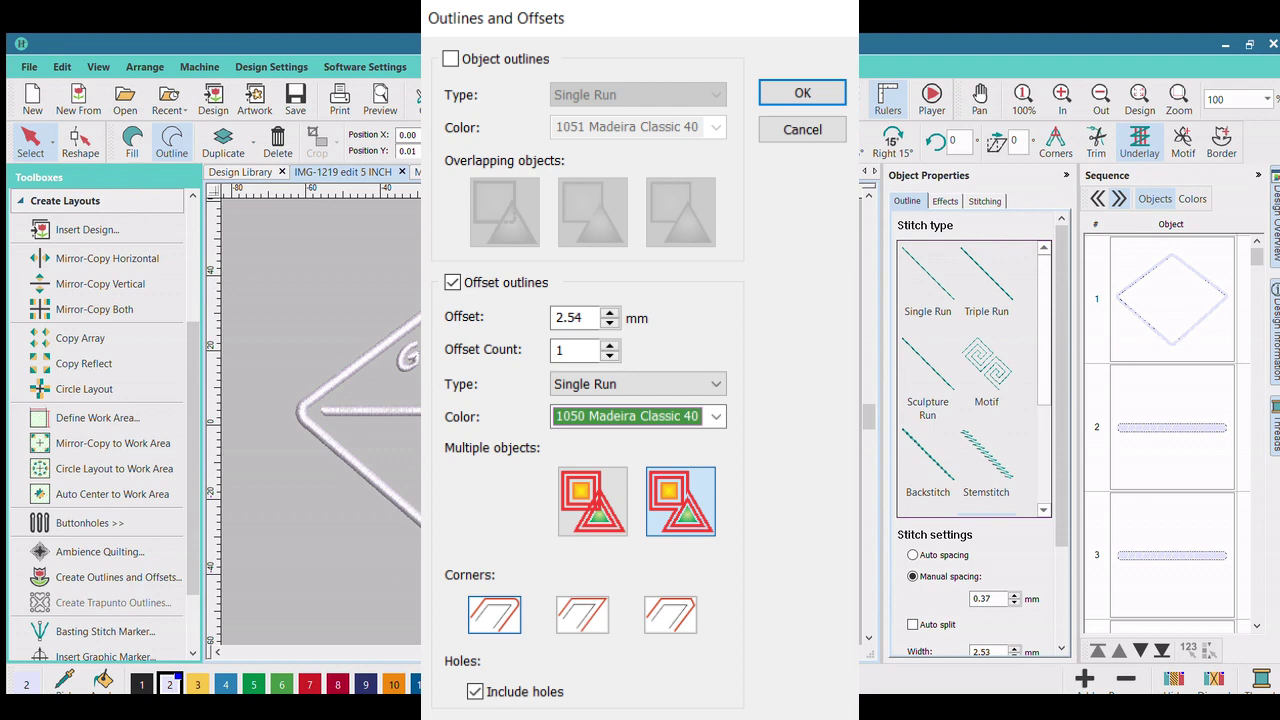
key(Return)
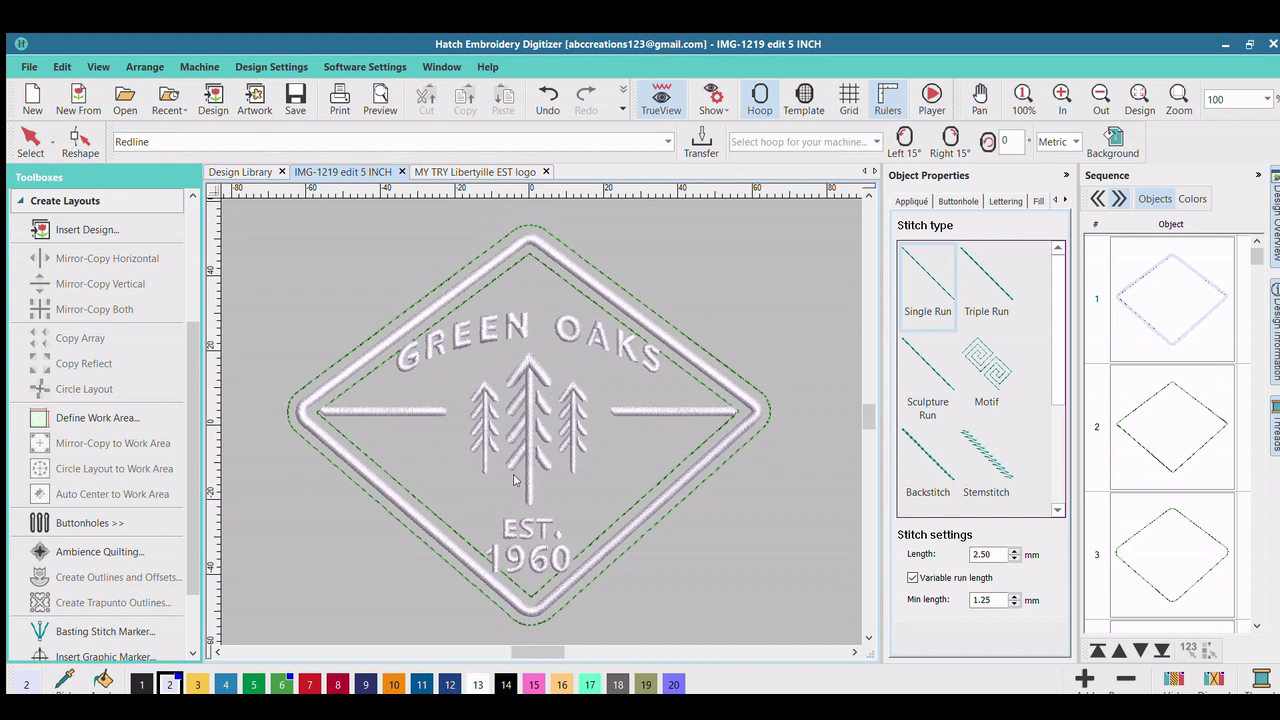
Step: Expand the object sequence list to show each object's type and stitch details, and go to the first objects
click(363, 352)
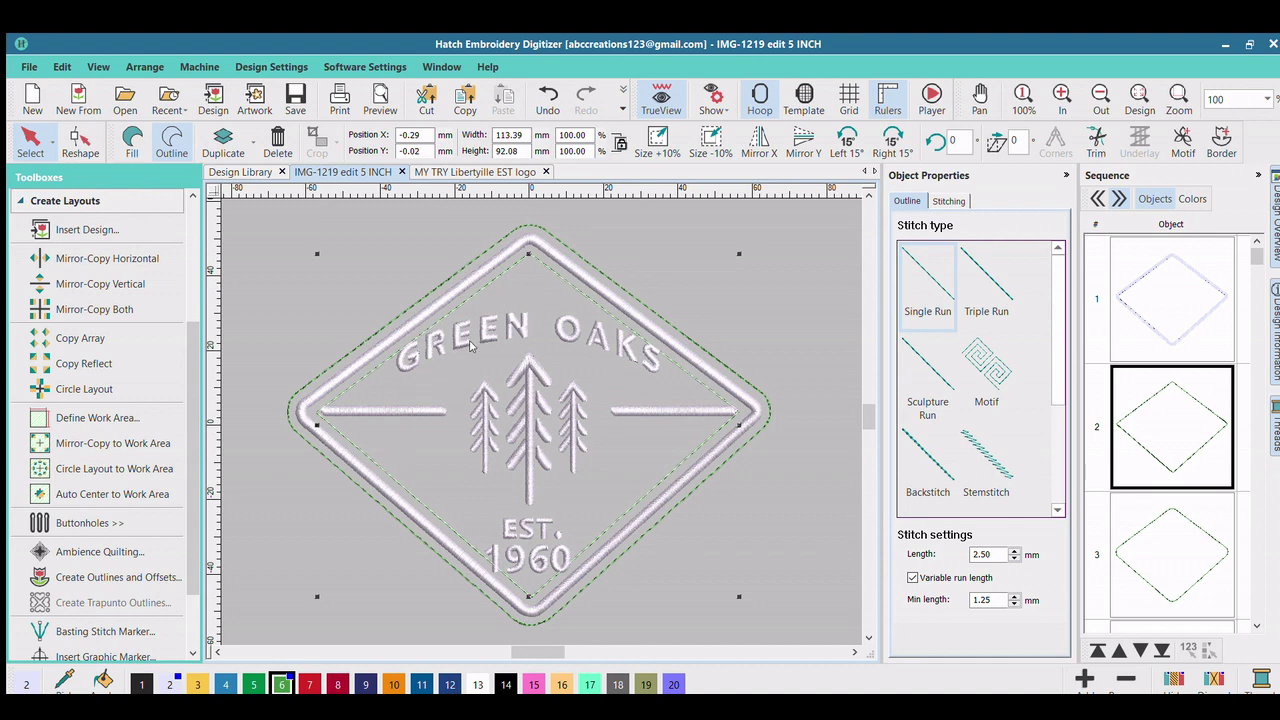
click(486, 312)
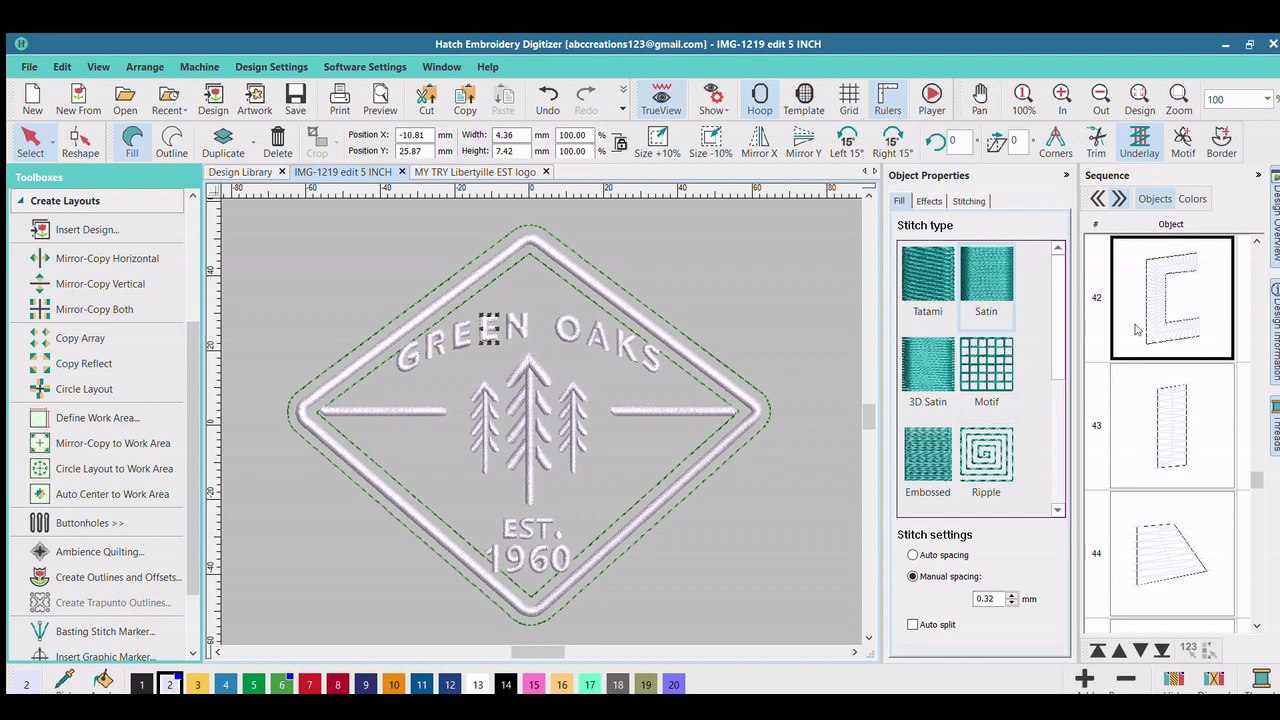
scroll(1137, 328, up, 8)
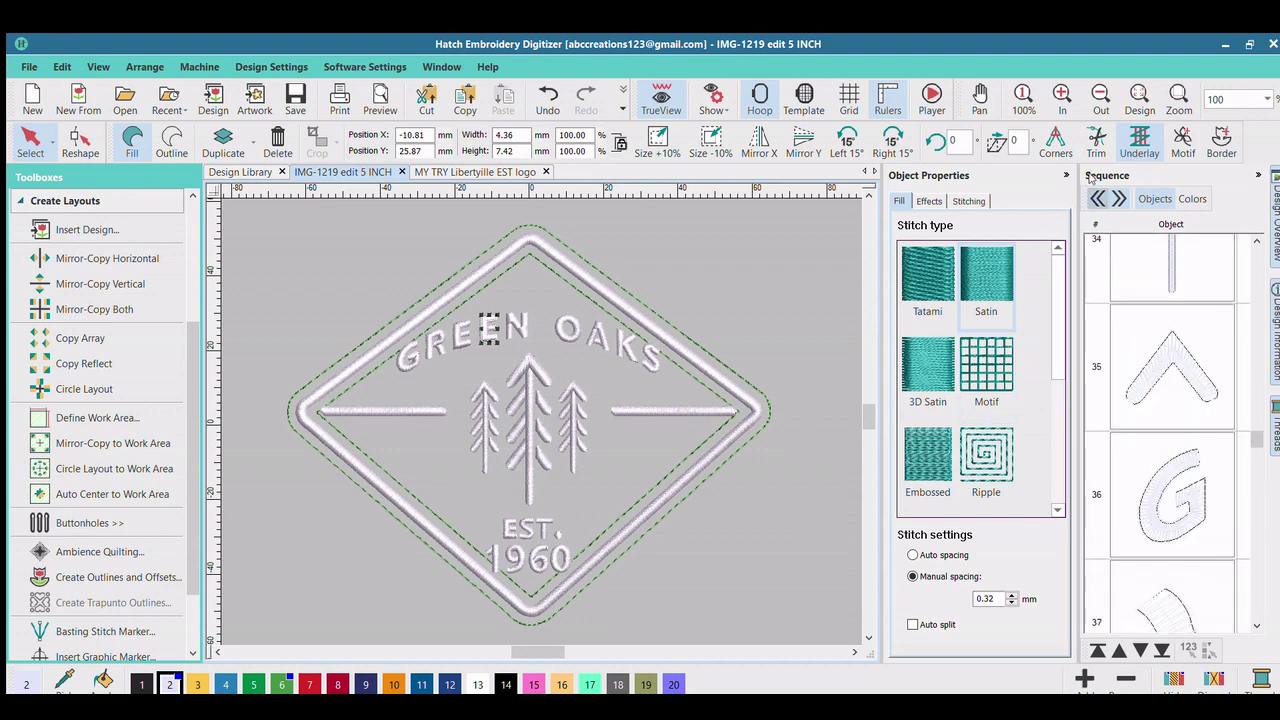
click(1103, 198)
scroll(1127, 327, up, 9)
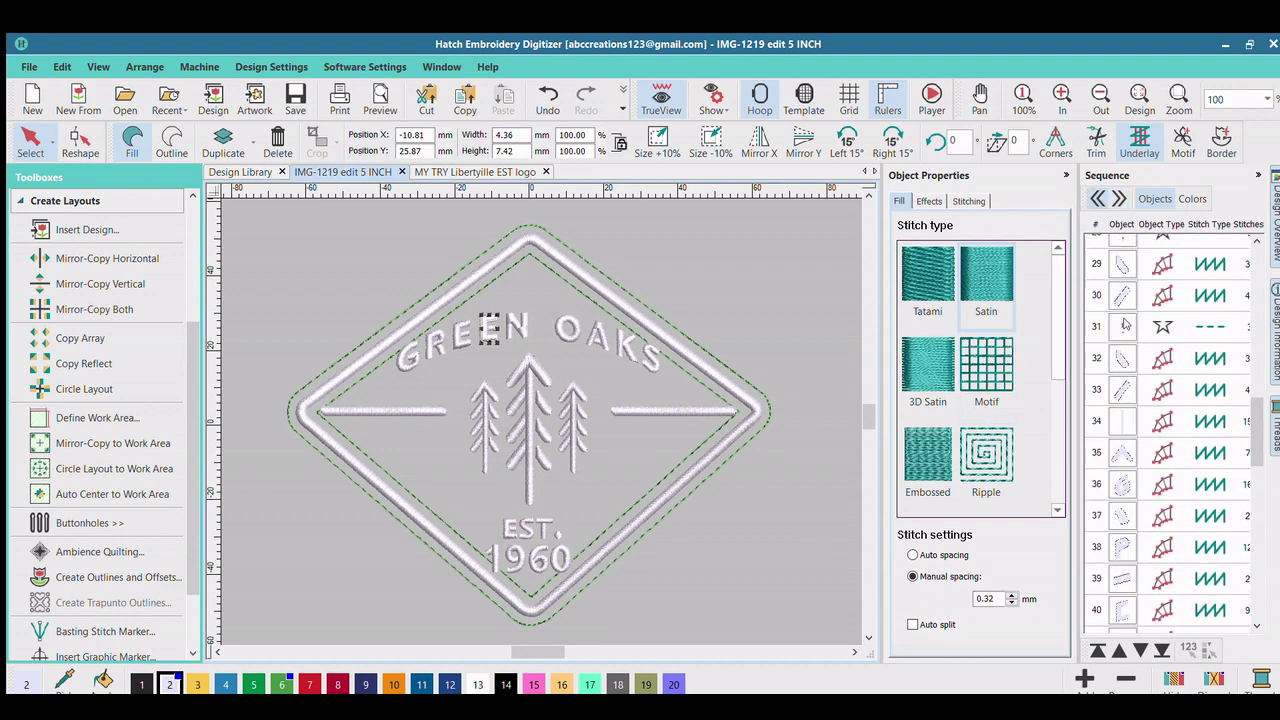
scroll(1125, 323, up, 9)
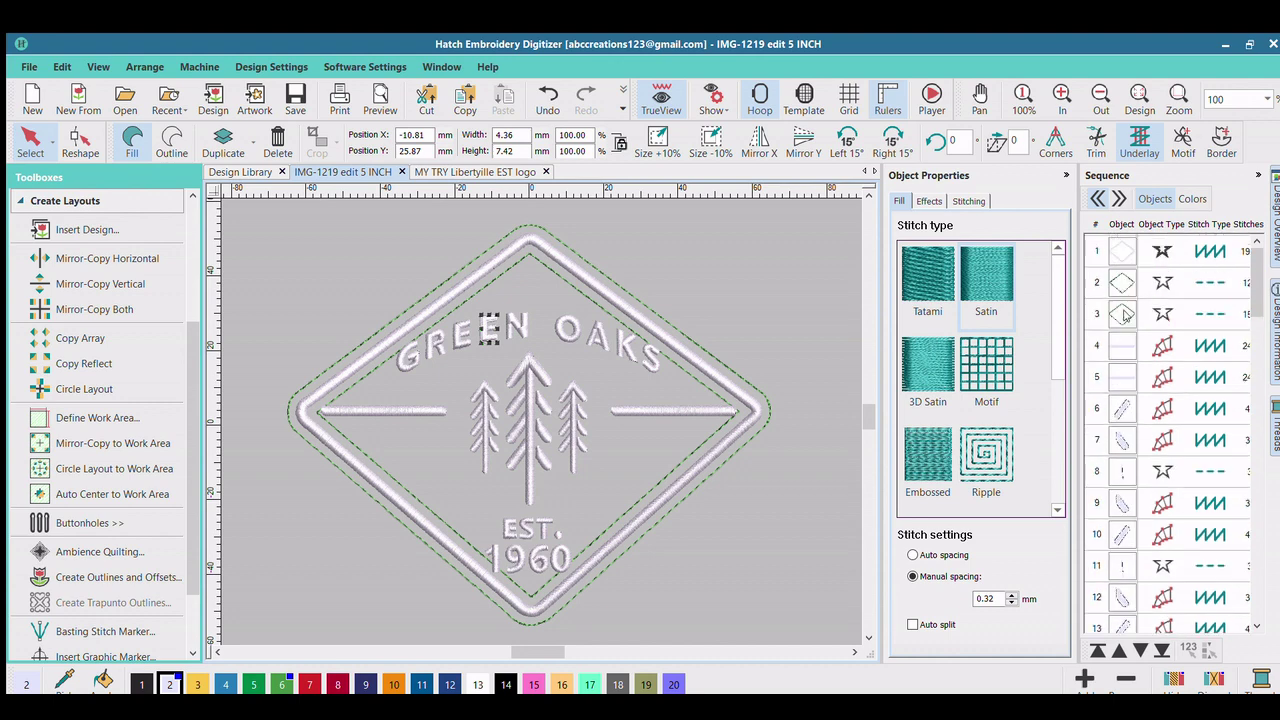
Step: Create one 2.54 mm single-run offset outline around sequence objects 4 to 68 in 1147 Madeira Classic 40, with holes included
click(1116, 341)
ctrl+click(1121, 376)
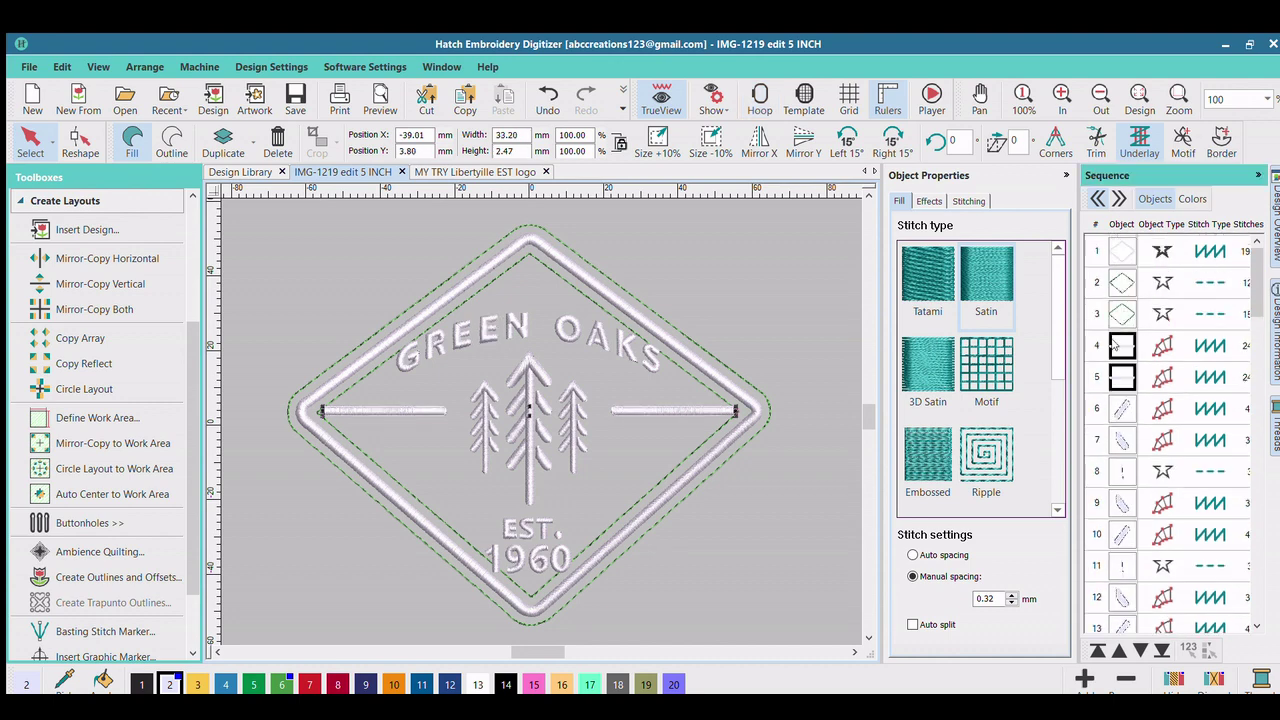
scroll(1113, 342, down, 2)
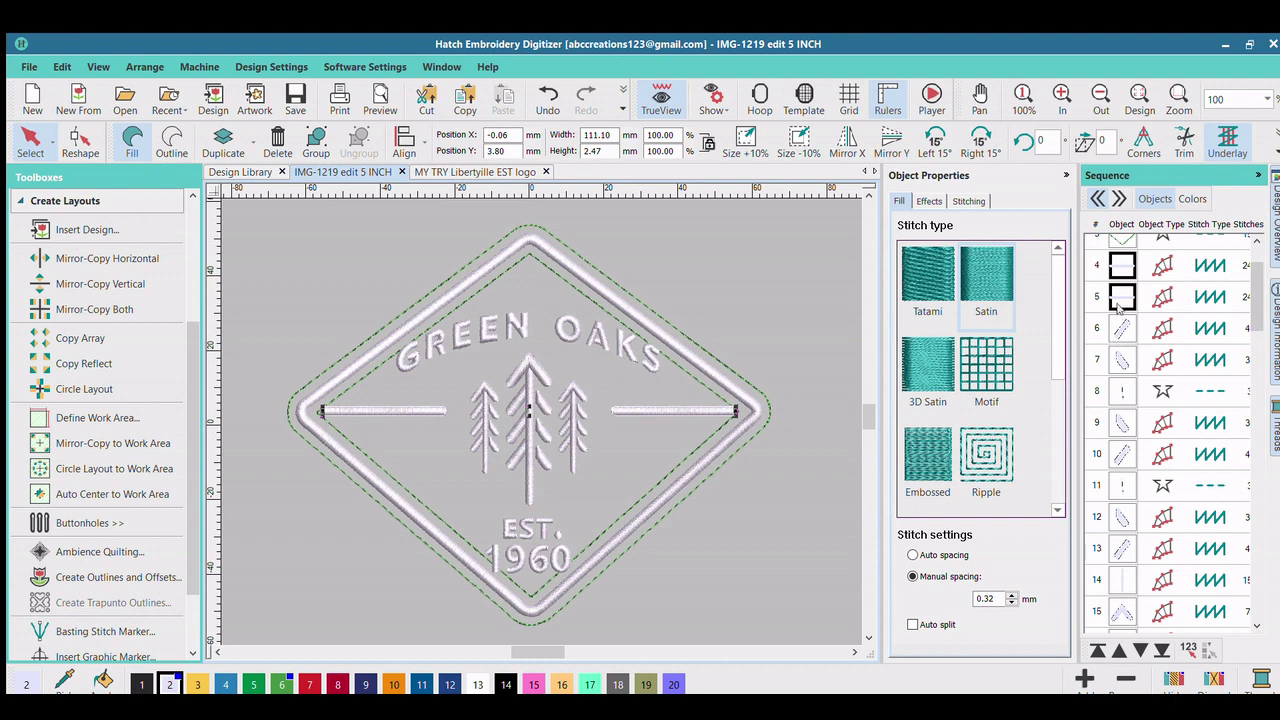
click(1118, 265)
scroll(1119, 430, down, 3)
scroll(1119, 430, down, 9)
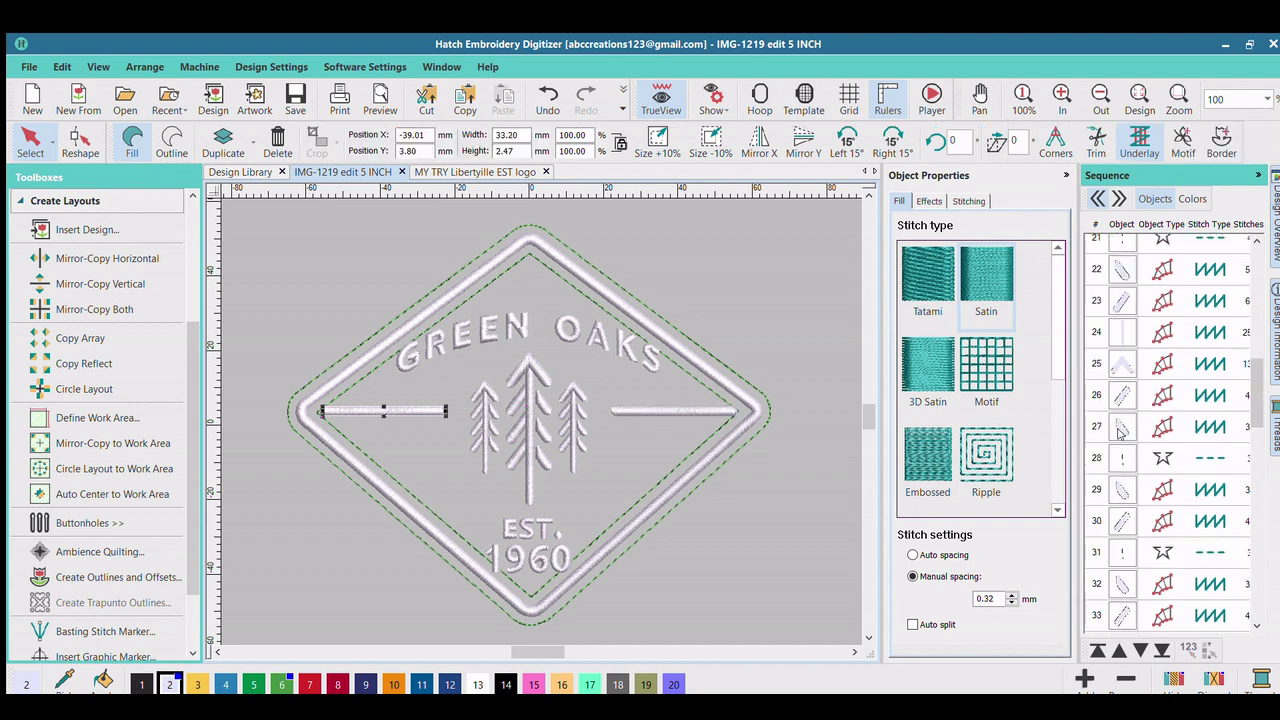
scroll(1120, 432, down, 5)
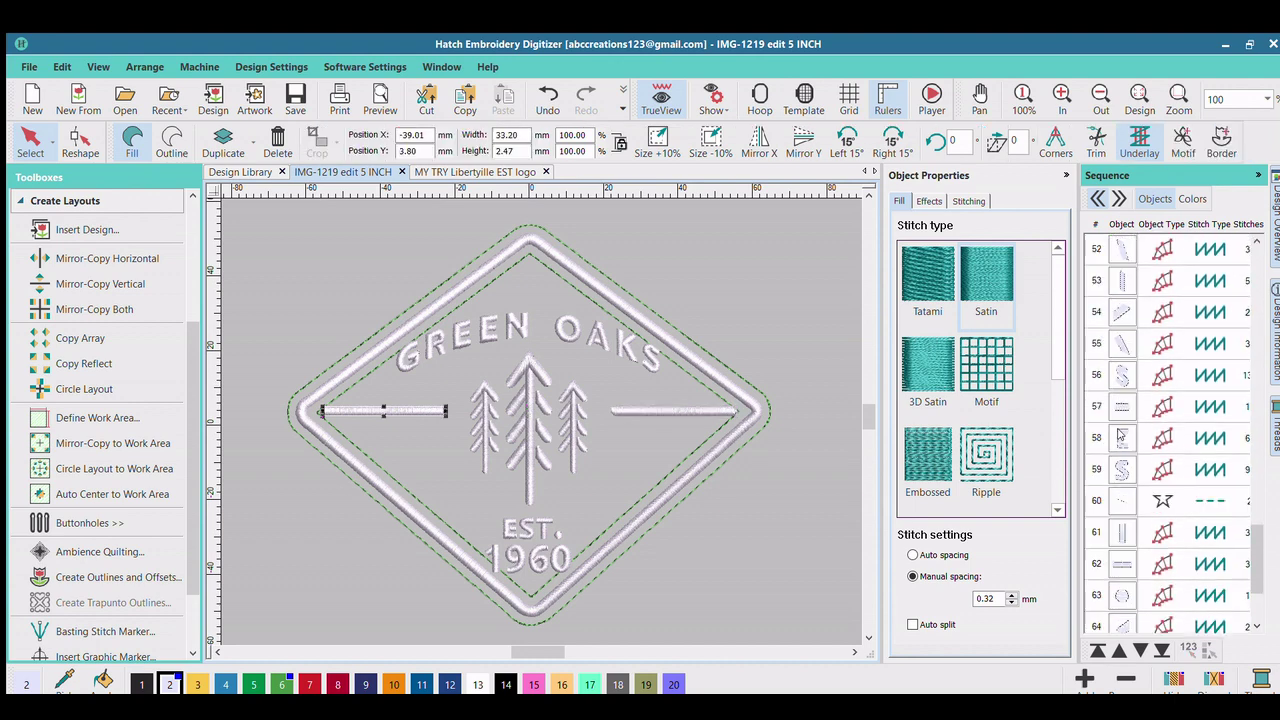
key(ctrl+a)
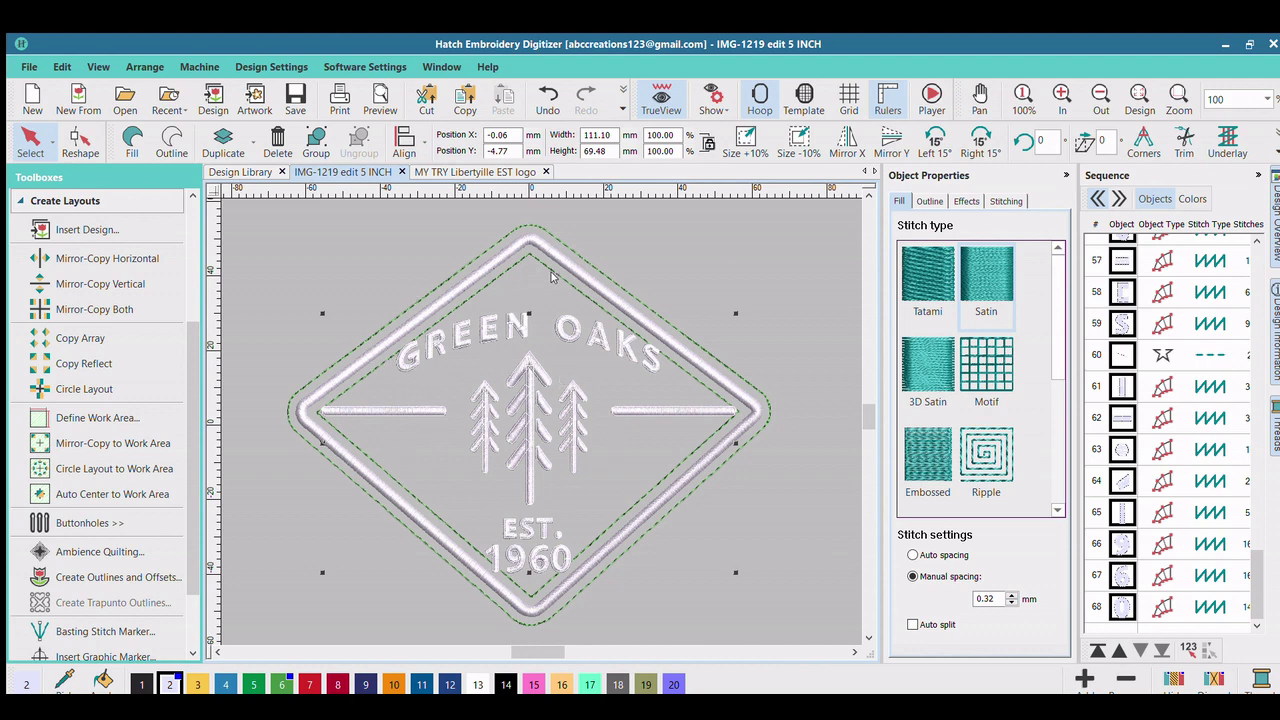
scroll(100, 520, down, 1)
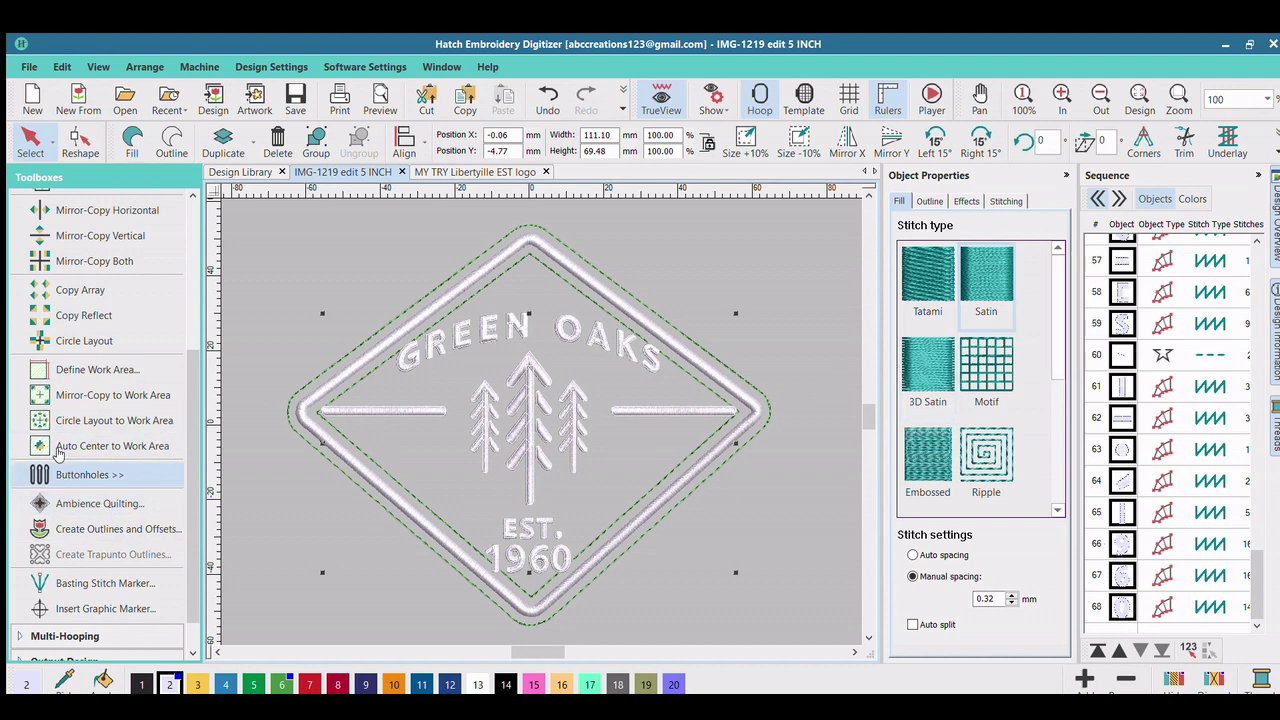
click(85, 522)
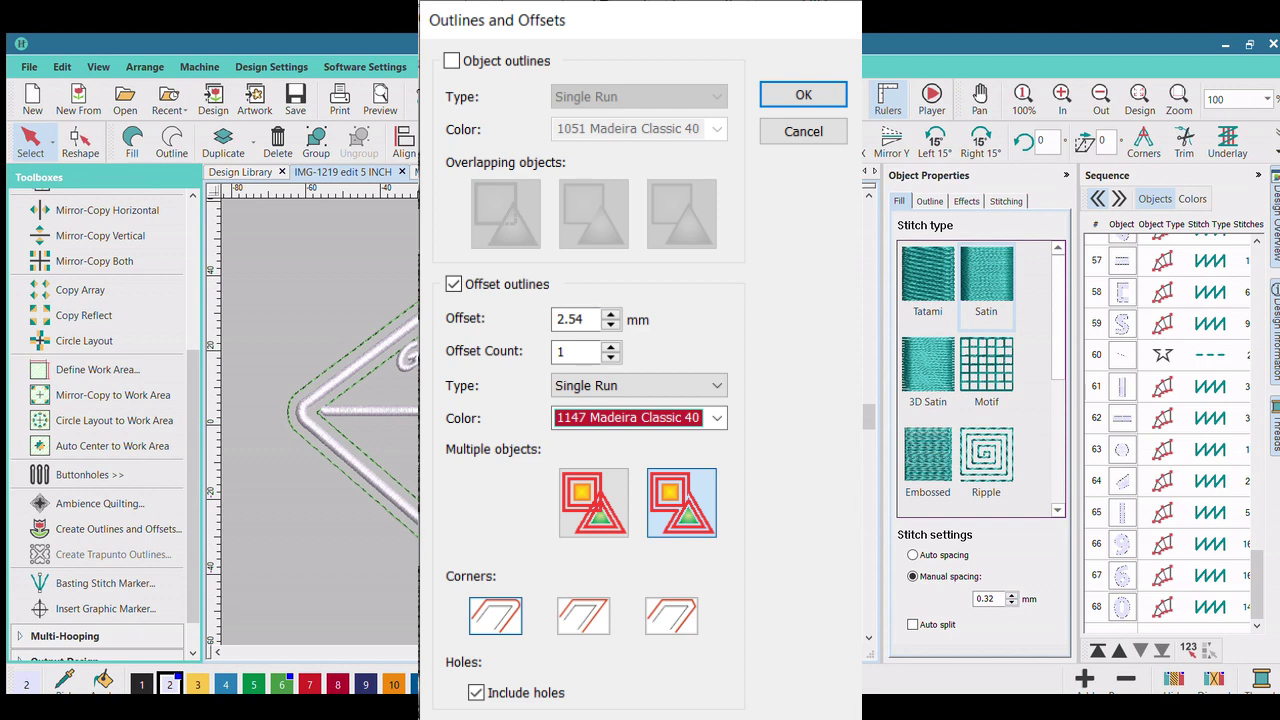
click(803, 94)
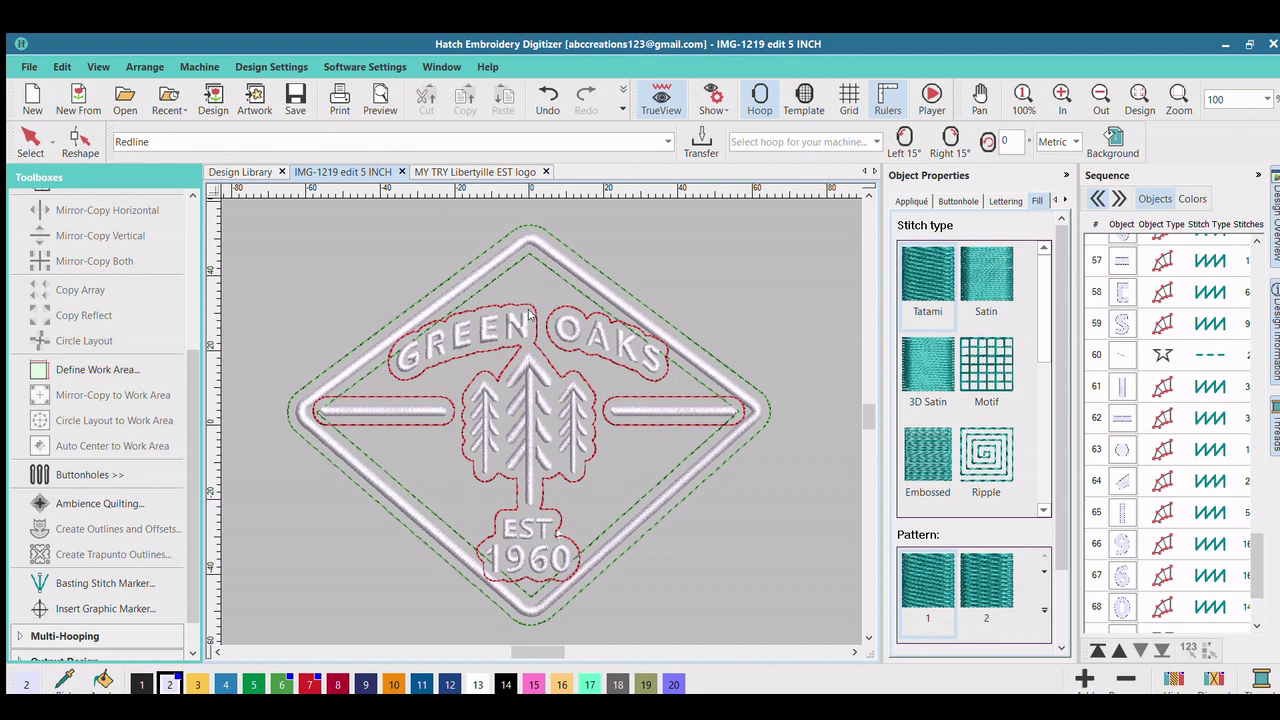
Step: Examine the gap between the red outlines around GREEN and OAKS and compare it with the Libertyville reference design
scroll(530, 316, up, 5)
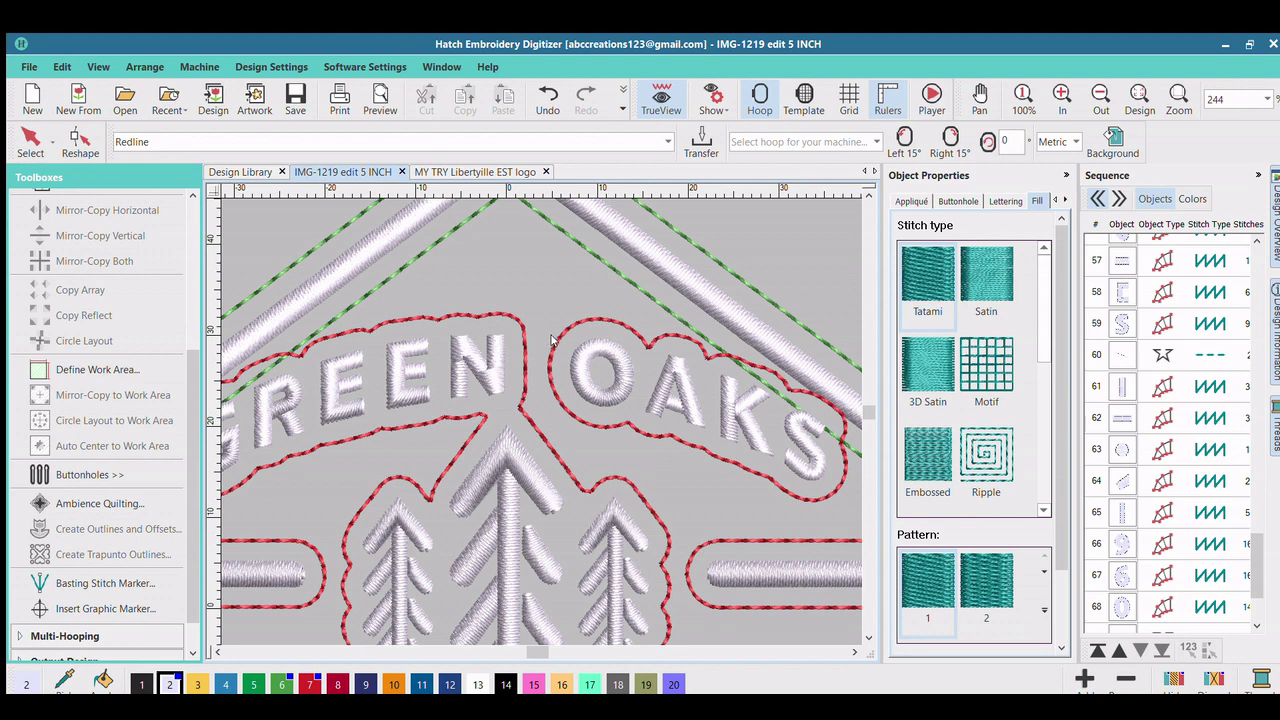
scroll(510, 375, down, 3)
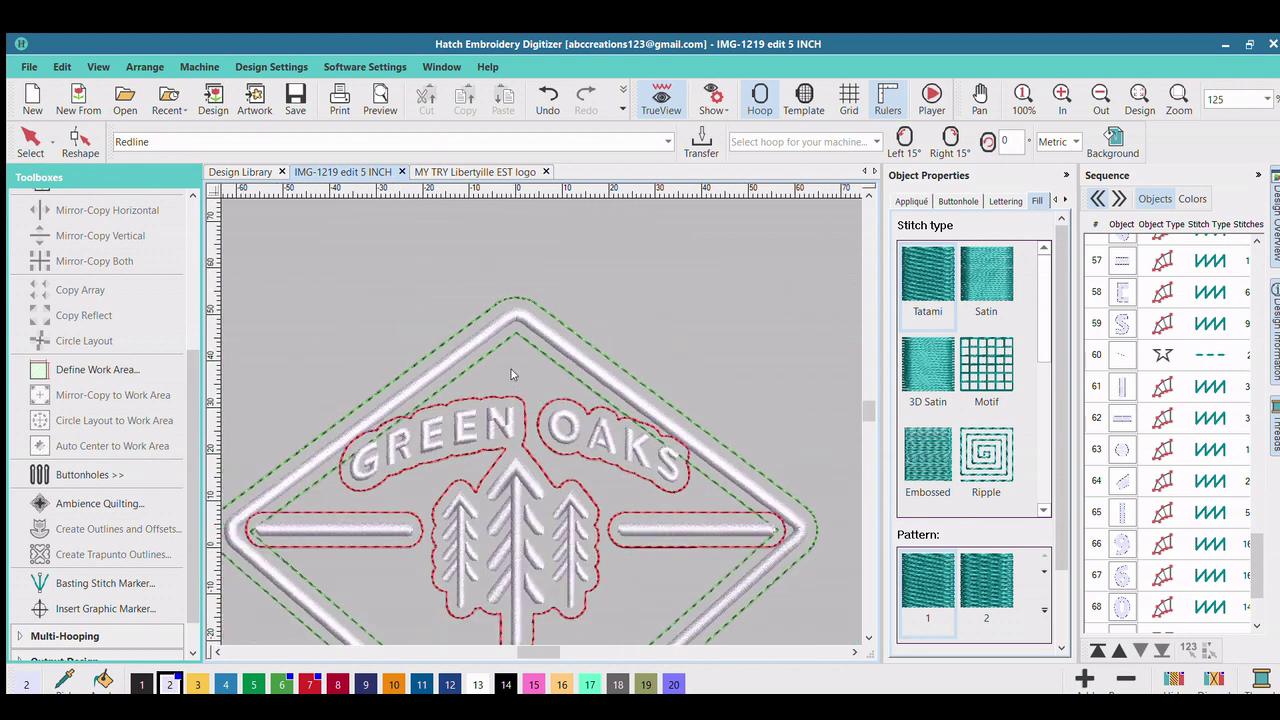
click(520, 402)
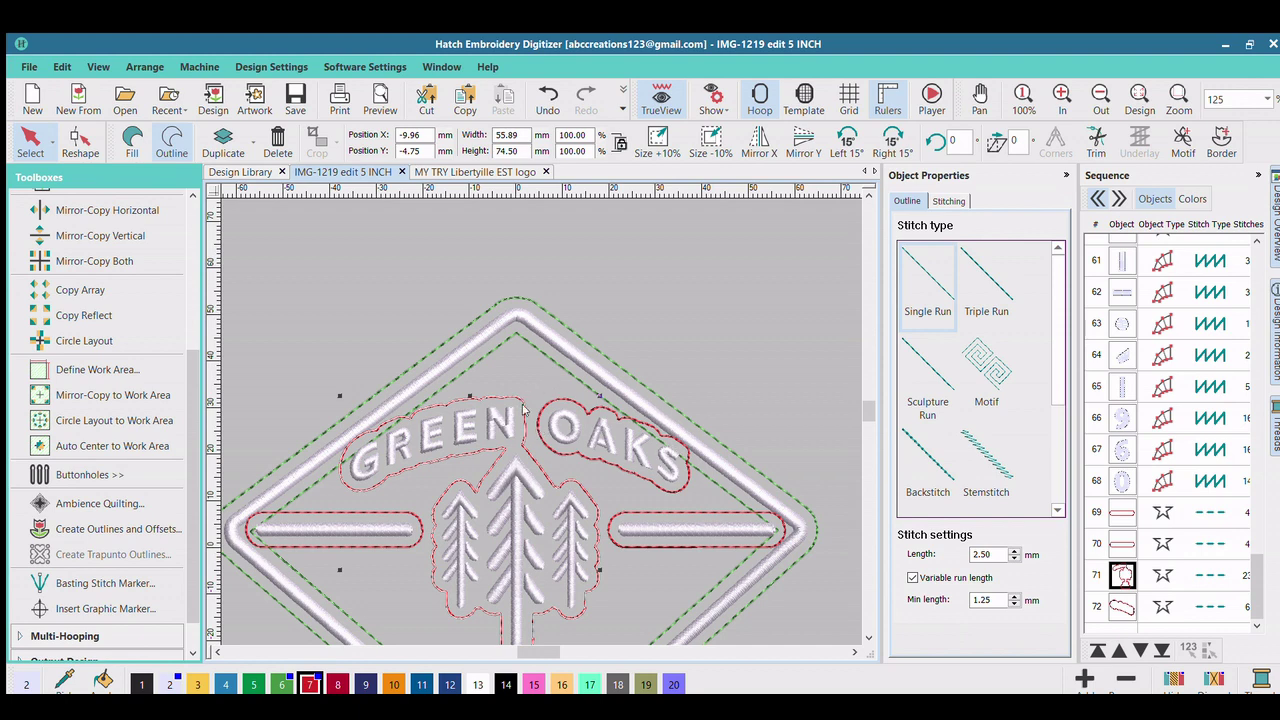
scroll(538, 396, down, 1)
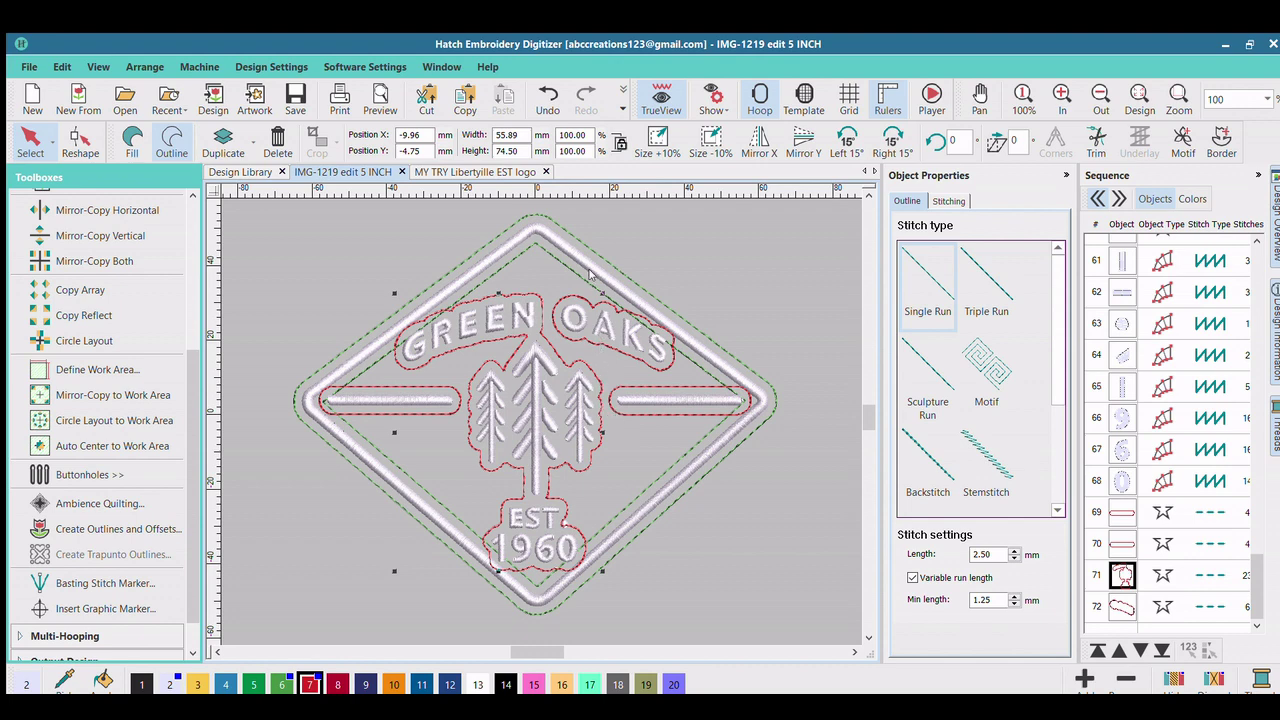
click(475, 172)
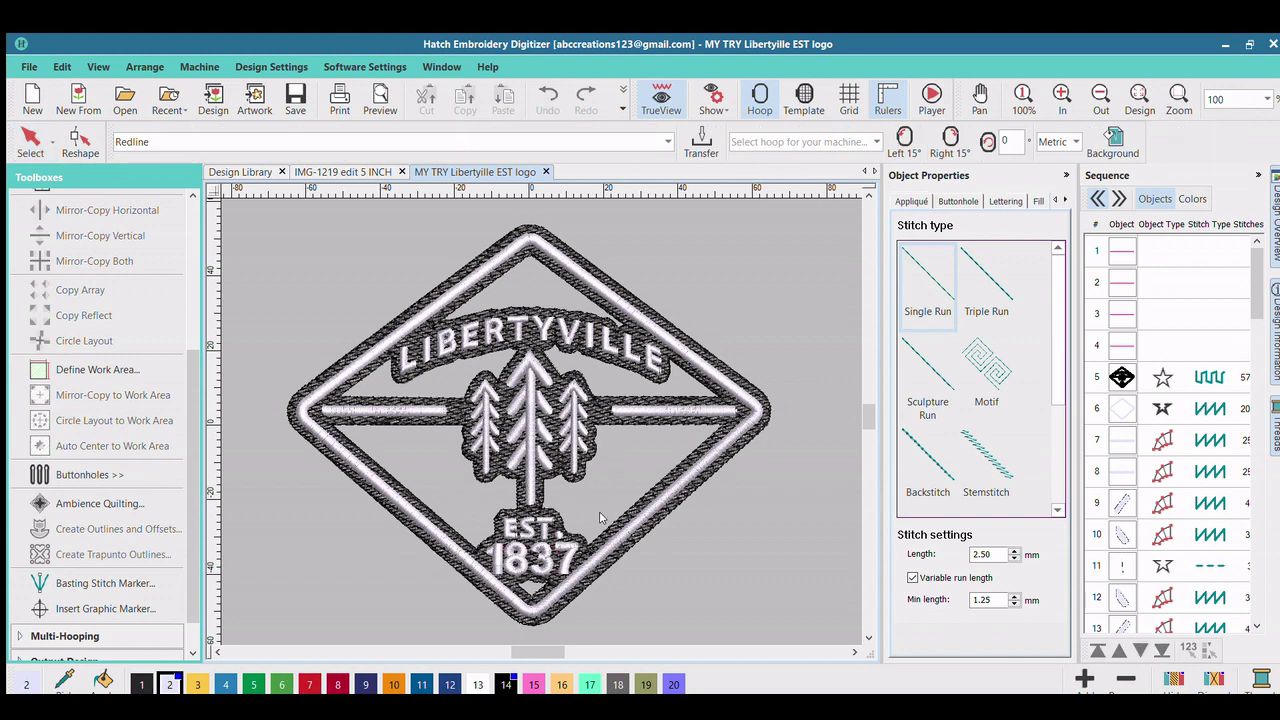
click(355, 172)
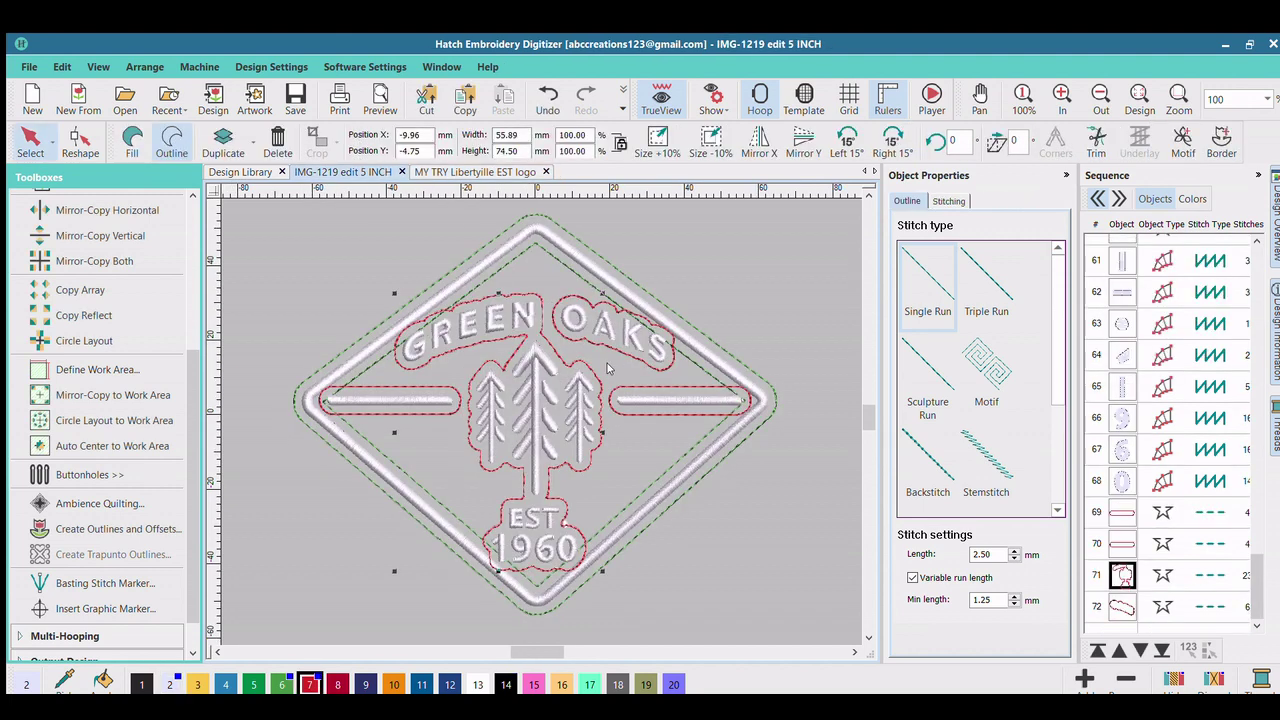
Step: Reshape the red outline around GREEN and the trees, extending it across the gap to the far end of OAKS
scroll(588, 313, up, 3)
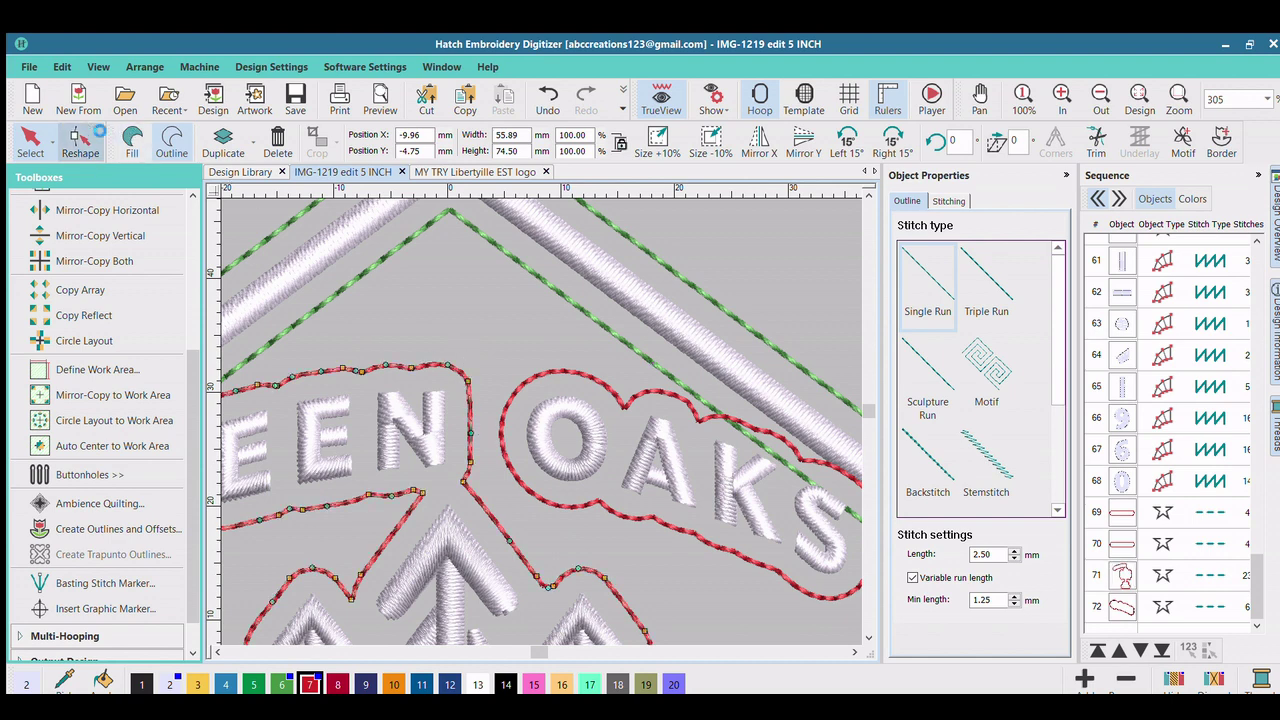
click(80, 143)
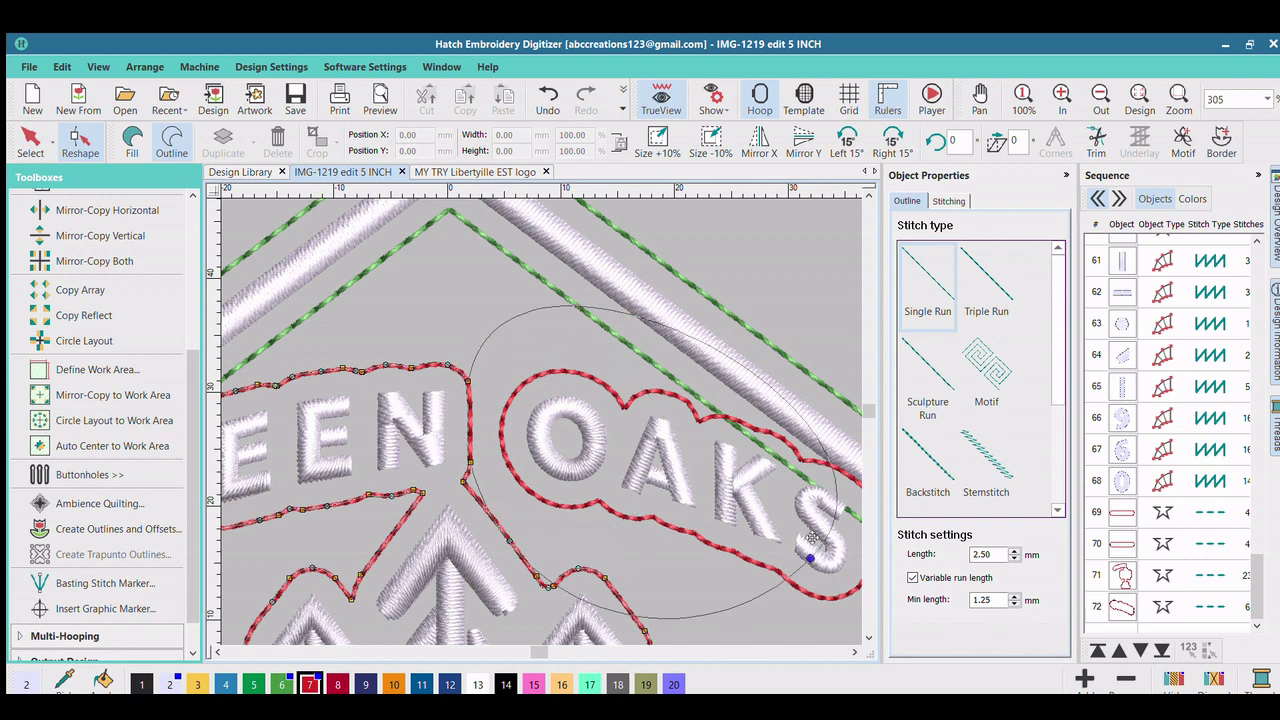
key(c)
drag(748, 487, 718, 497)
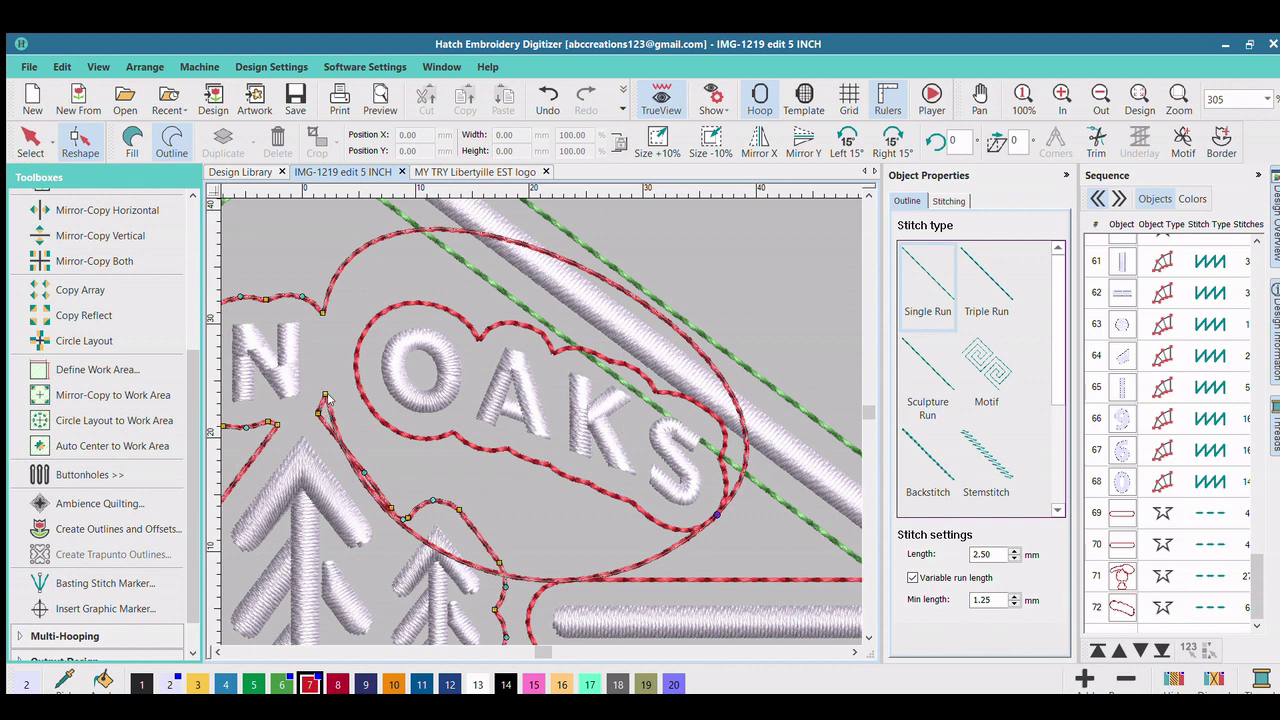
Step: Reshape the lower edge of the extended red outline to follow the OAKS outline beneath the letters O and A
drag(328, 399, 406, 415)
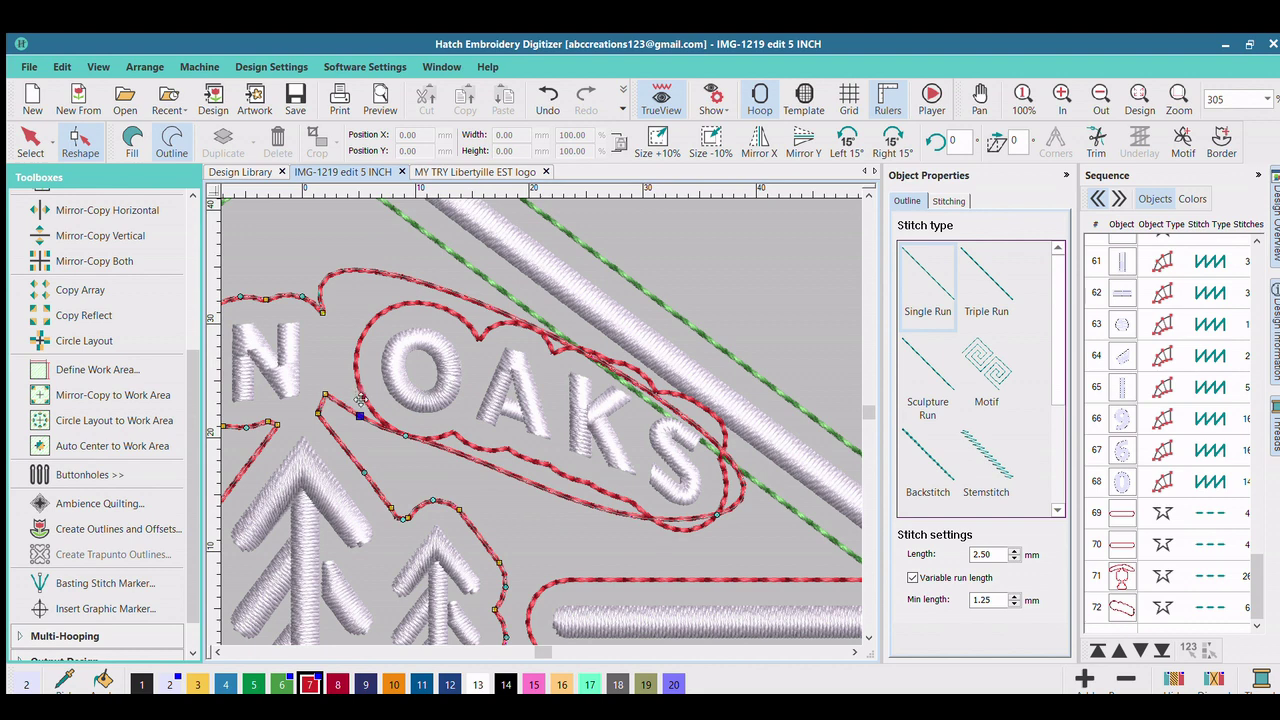
click(361, 389)
click(358, 403)
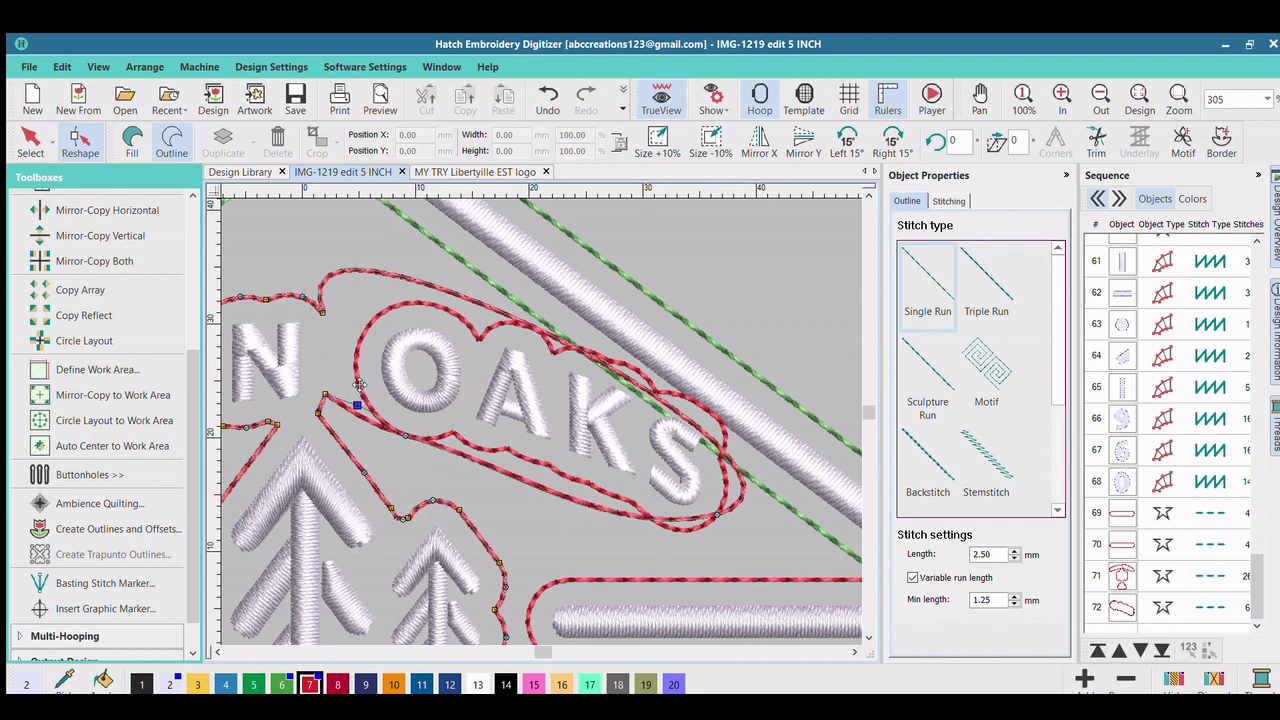
click(450, 433)
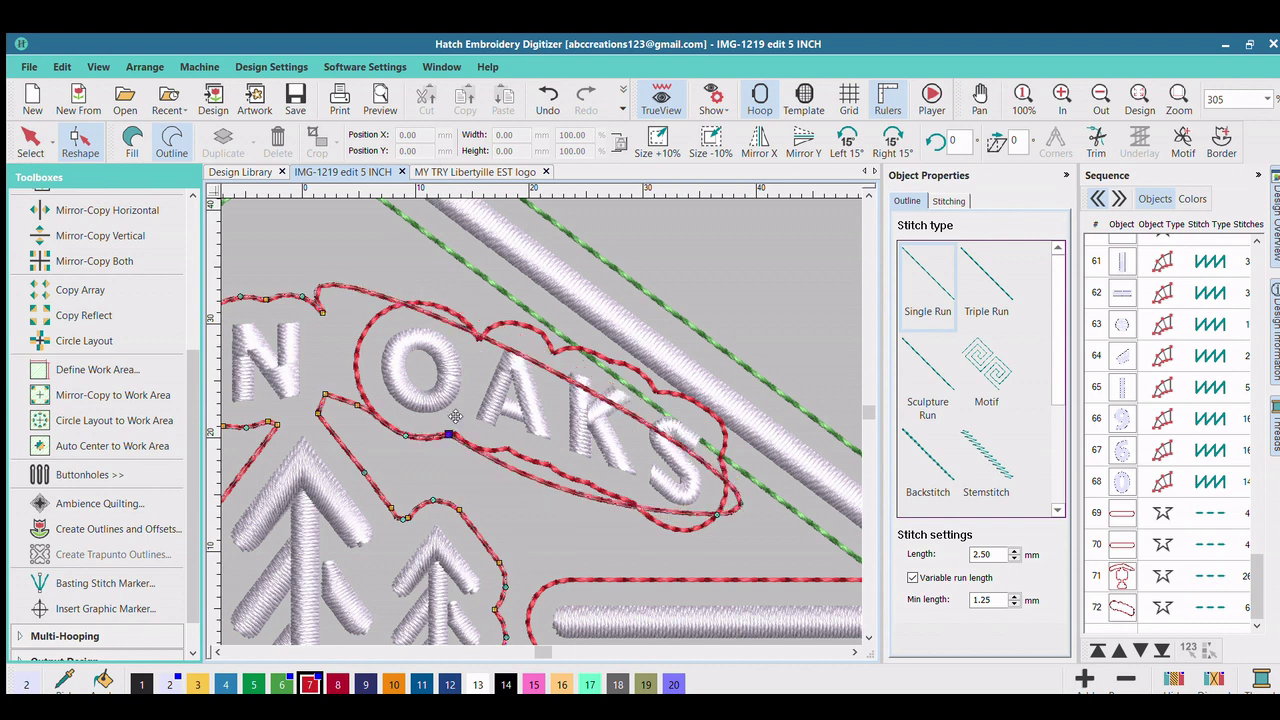
drag(453, 412, 507, 432)
click(477, 430)
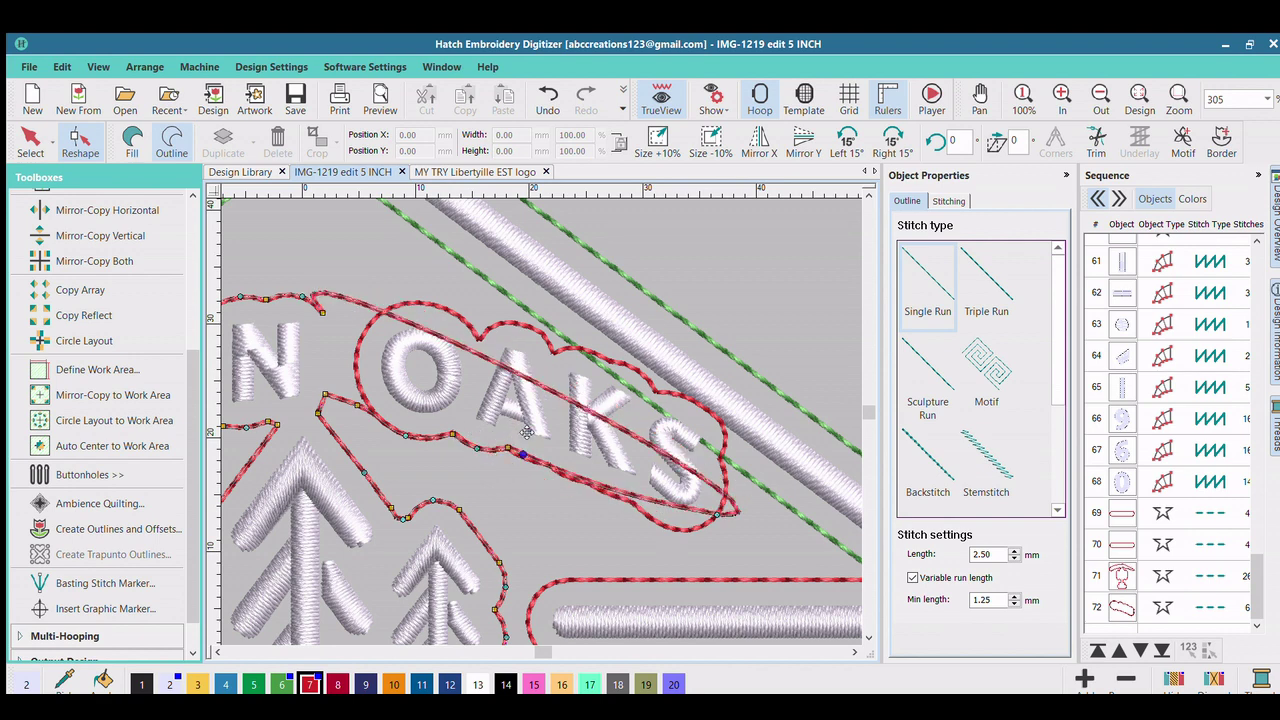
Step: Add and position outline nodes beneath K and S so the lower edge matches the existing OAKS outline
click(522, 436)
drag(542, 444, 568, 455)
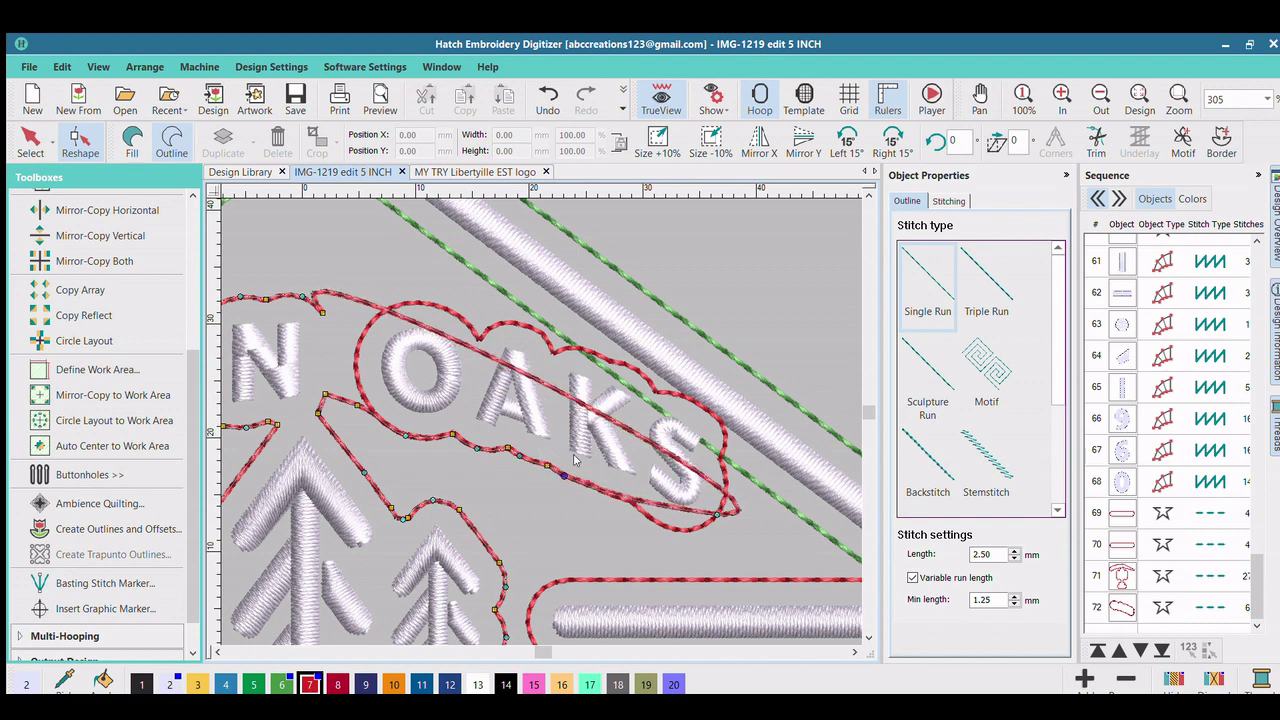
scroll(568, 455, up, 5)
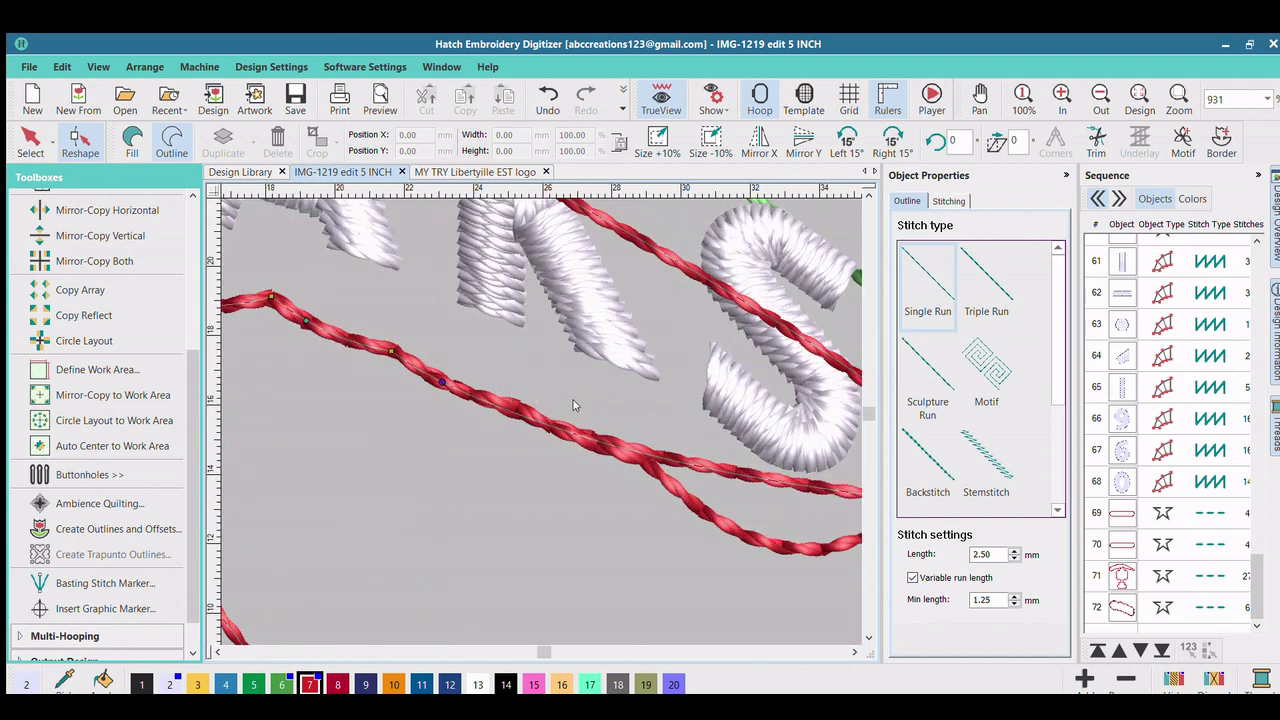
click(646, 428)
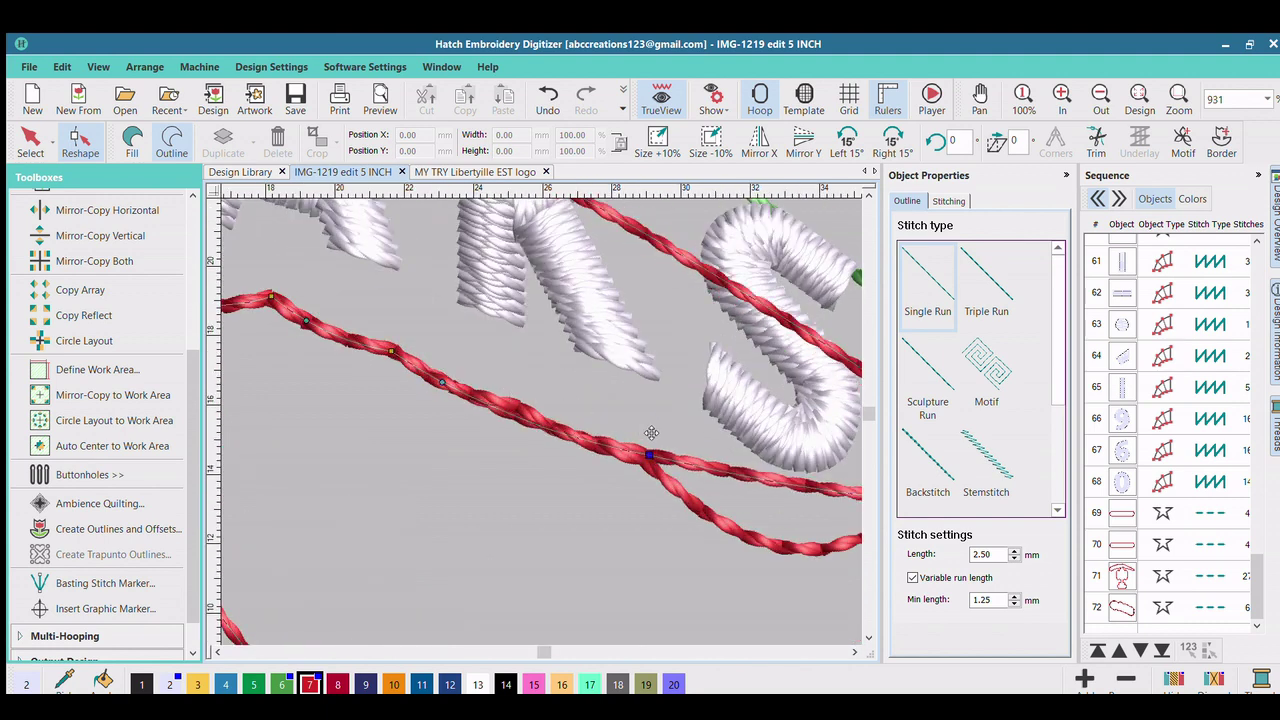
mouse_move(649, 437)
mouse_down()
mouse_move(608, 451)
mouse_move(644, 460)
mouse_up()
scroll(535, 399, down, 2)
click(594, 417)
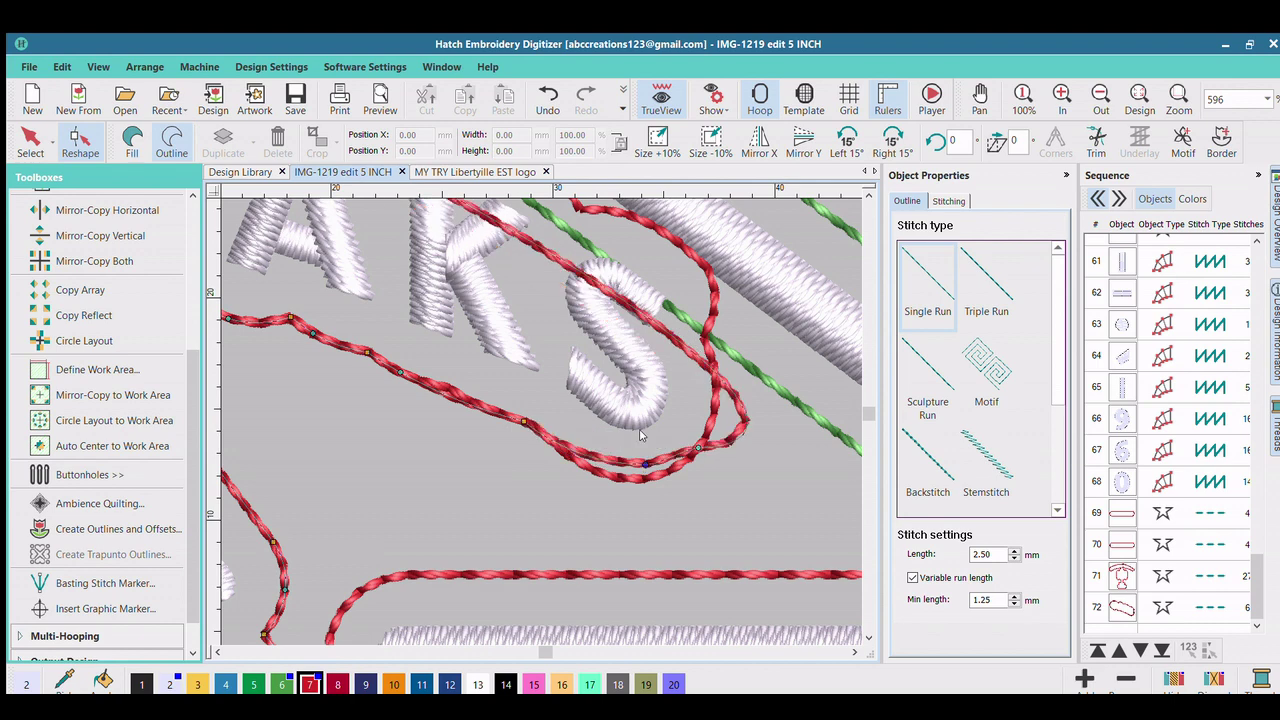
Step: Curve the extended outline around the outer end of the S, from its lower corner to its top
click(649, 321)
drag(649, 321, 707, 324)
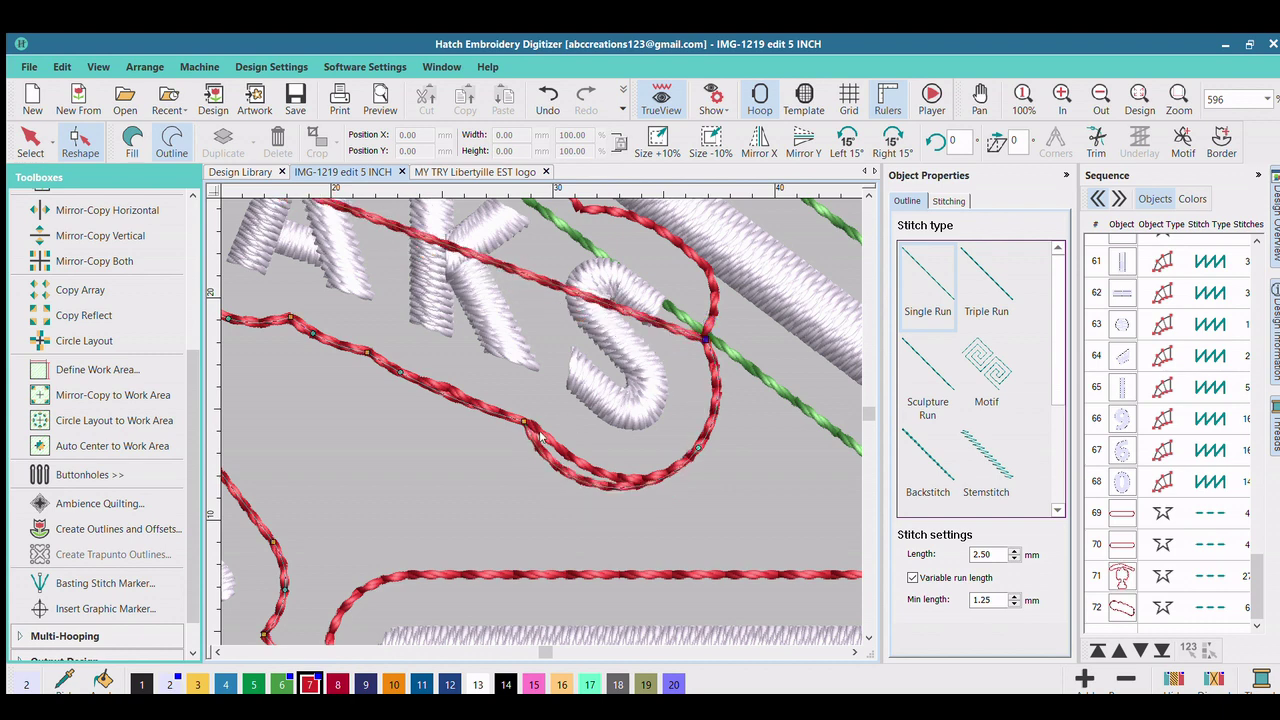
drag(523, 403, 546, 410)
scroll(546, 410, down, 2)
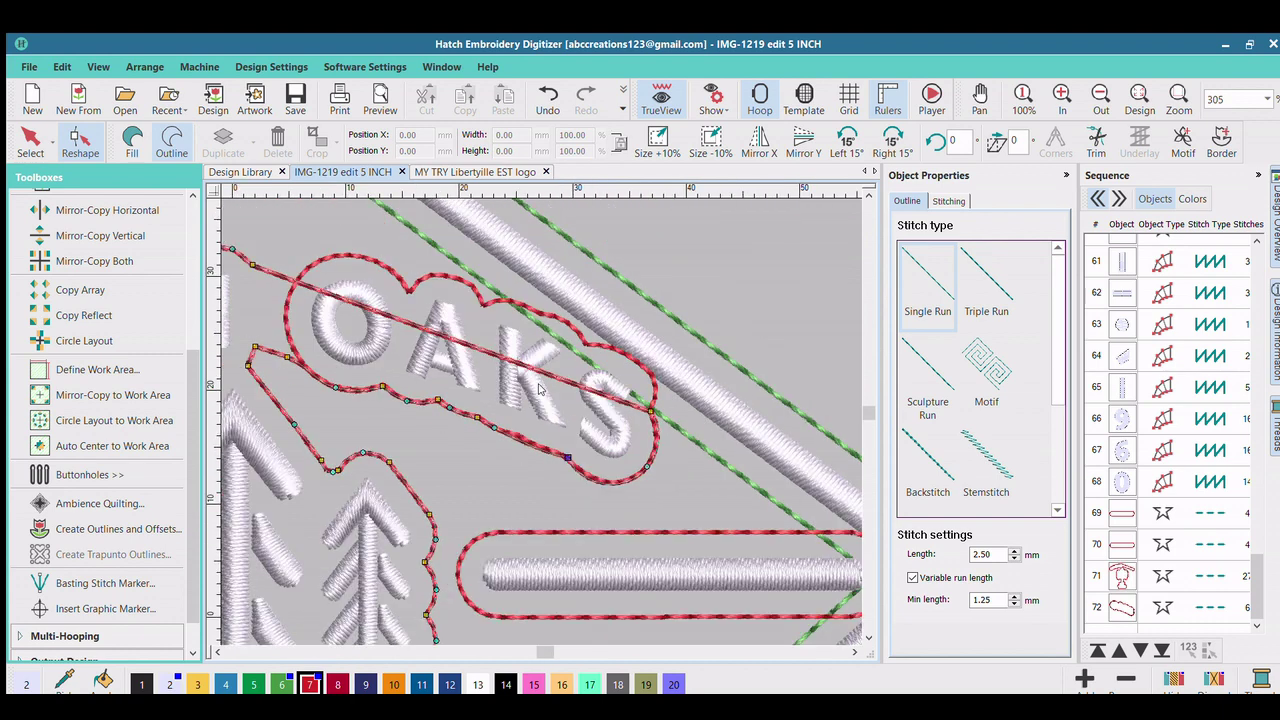
drag(572, 364, 644, 346)
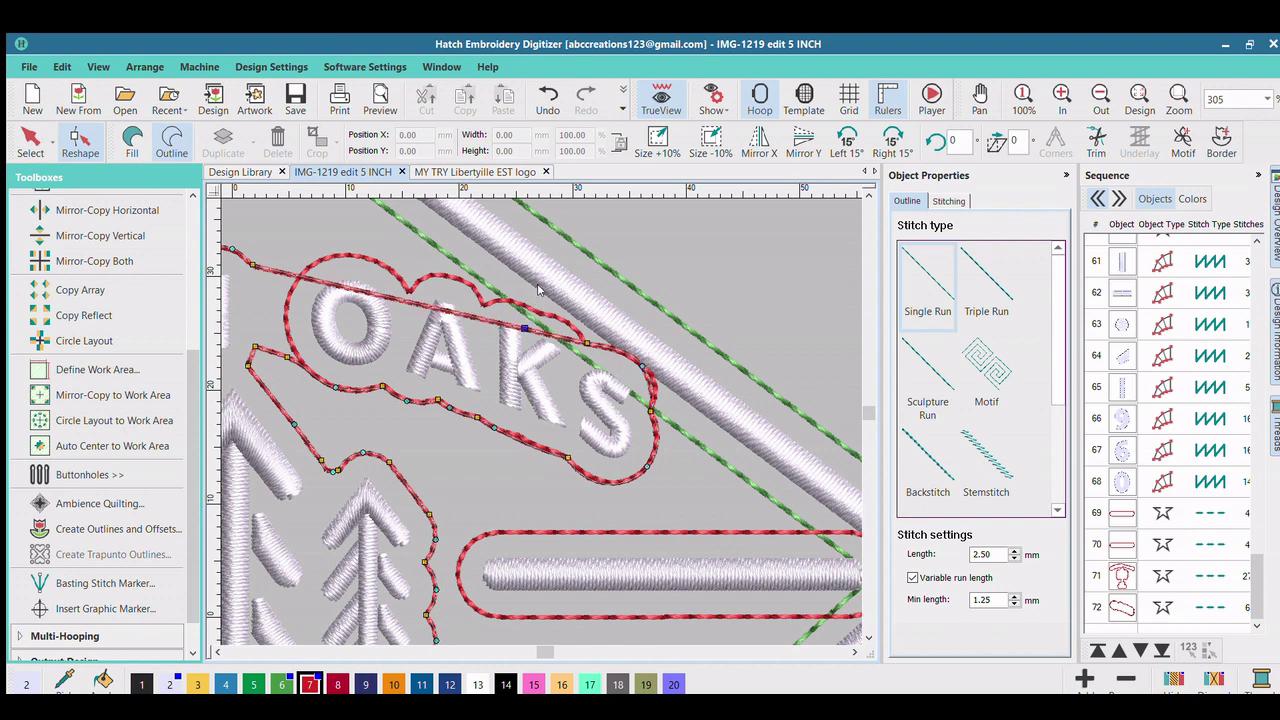
Step: Fit the upper edge of the extended outline to the OAKS contour above the K, including the notch beside A
drag(521, 306, 543, 298)
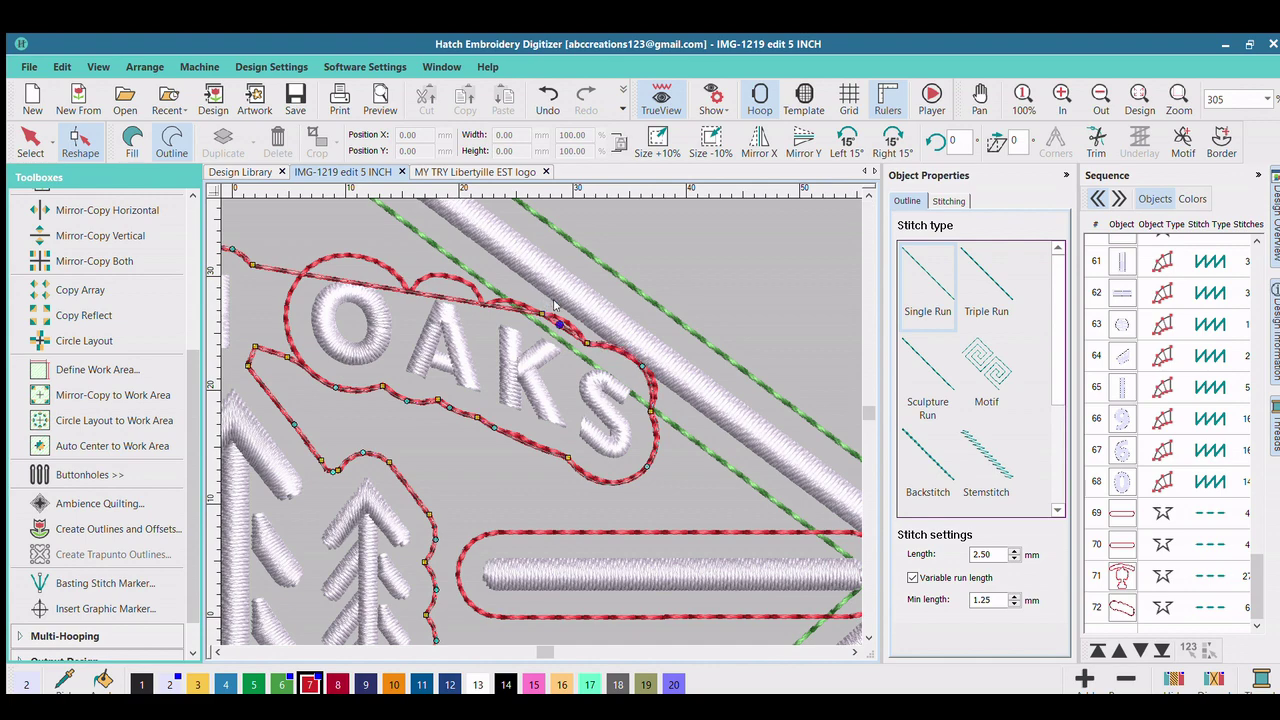
click(562, 303)
scroll(524, 370, up, 5)
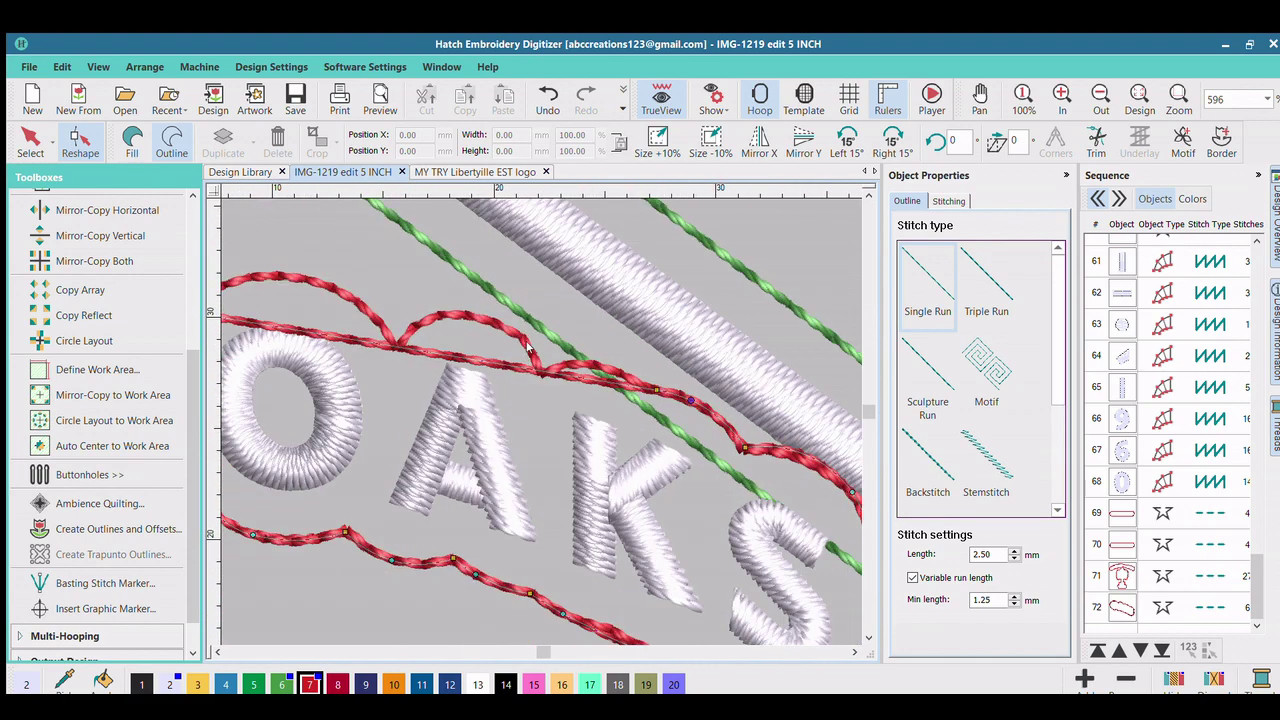
click(533, 347)
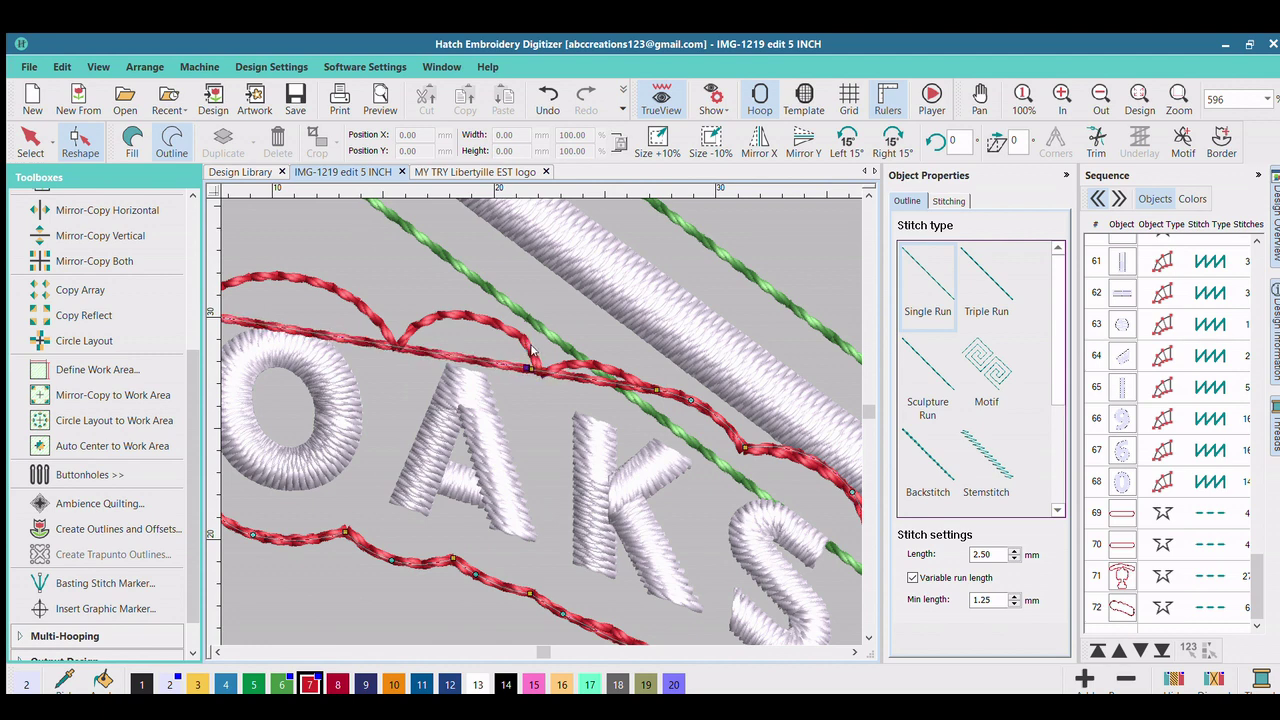
click(546, 352)
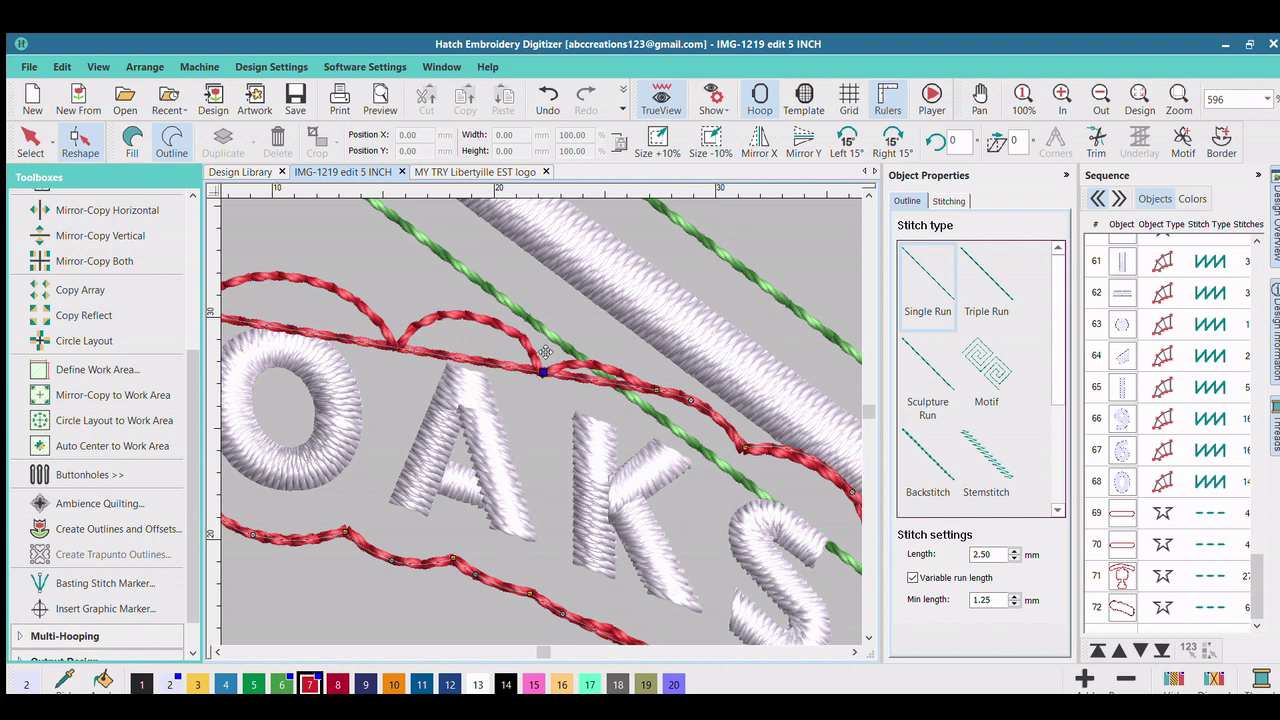
click(580, 344)
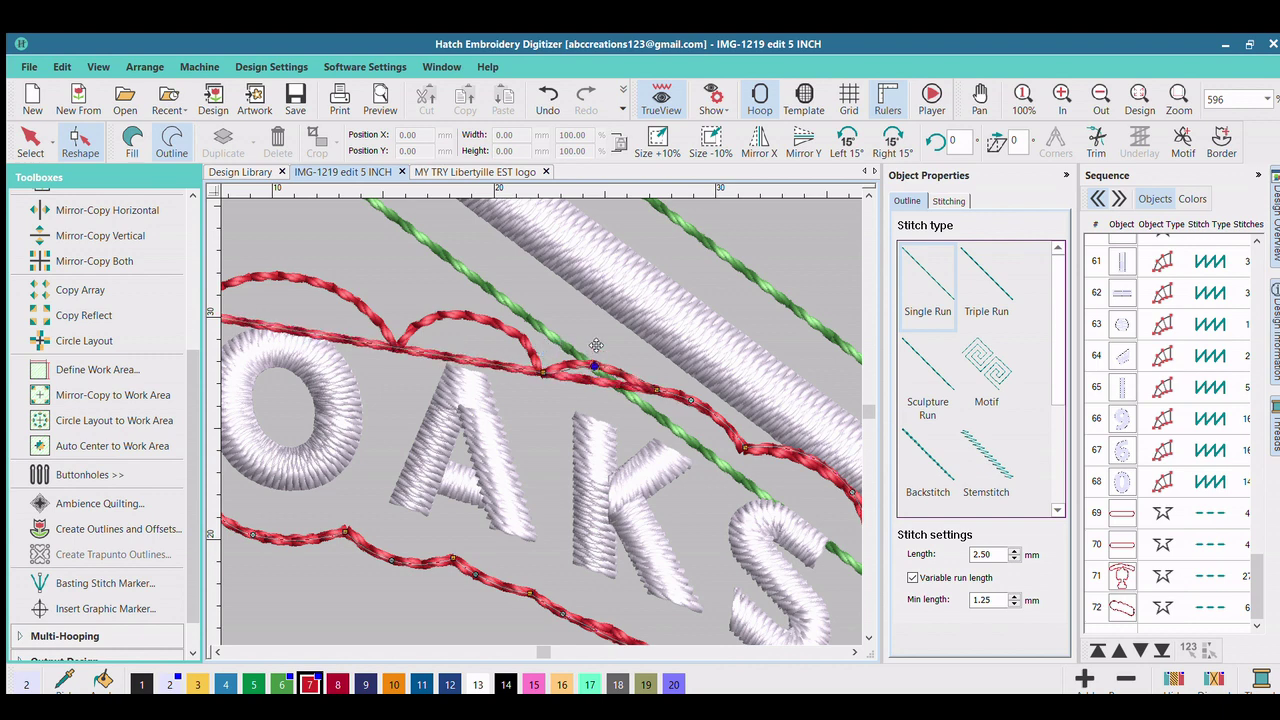
Step: Shape the upper edge over the A and place a node in the notch between O and A
click(452, 328)
drag(452, 327, 481, 300)
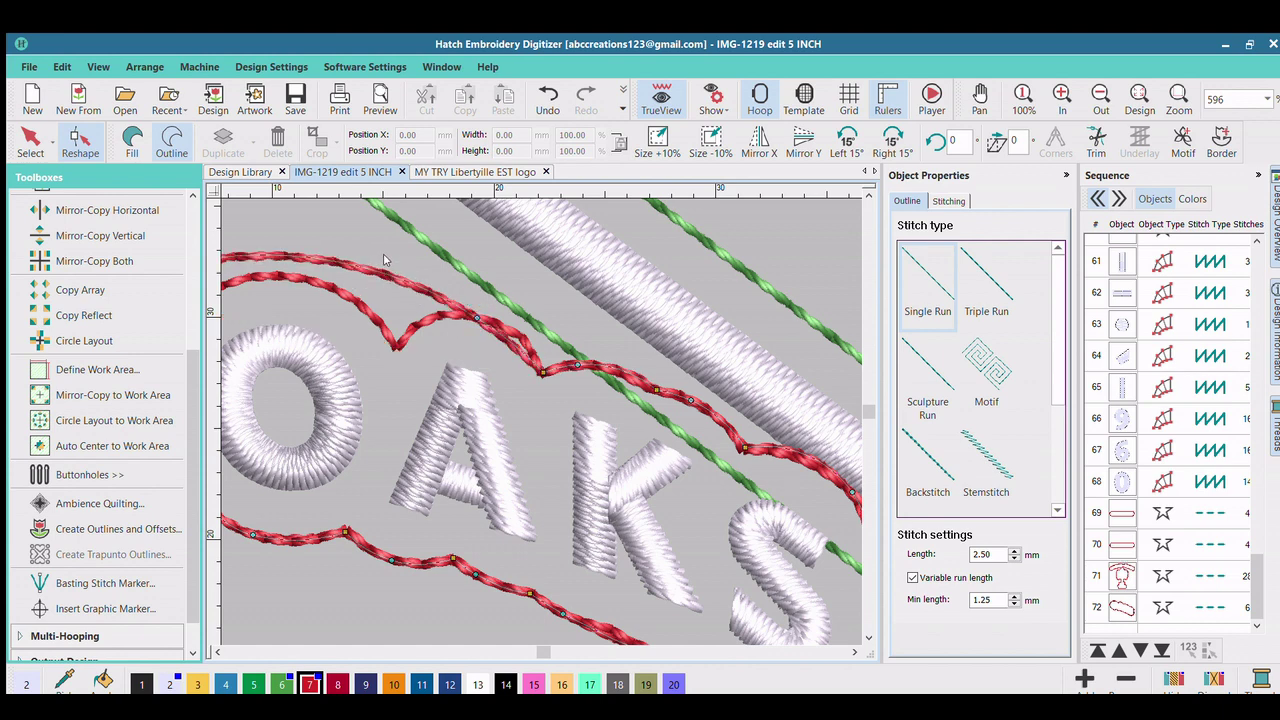
click(387, 256)
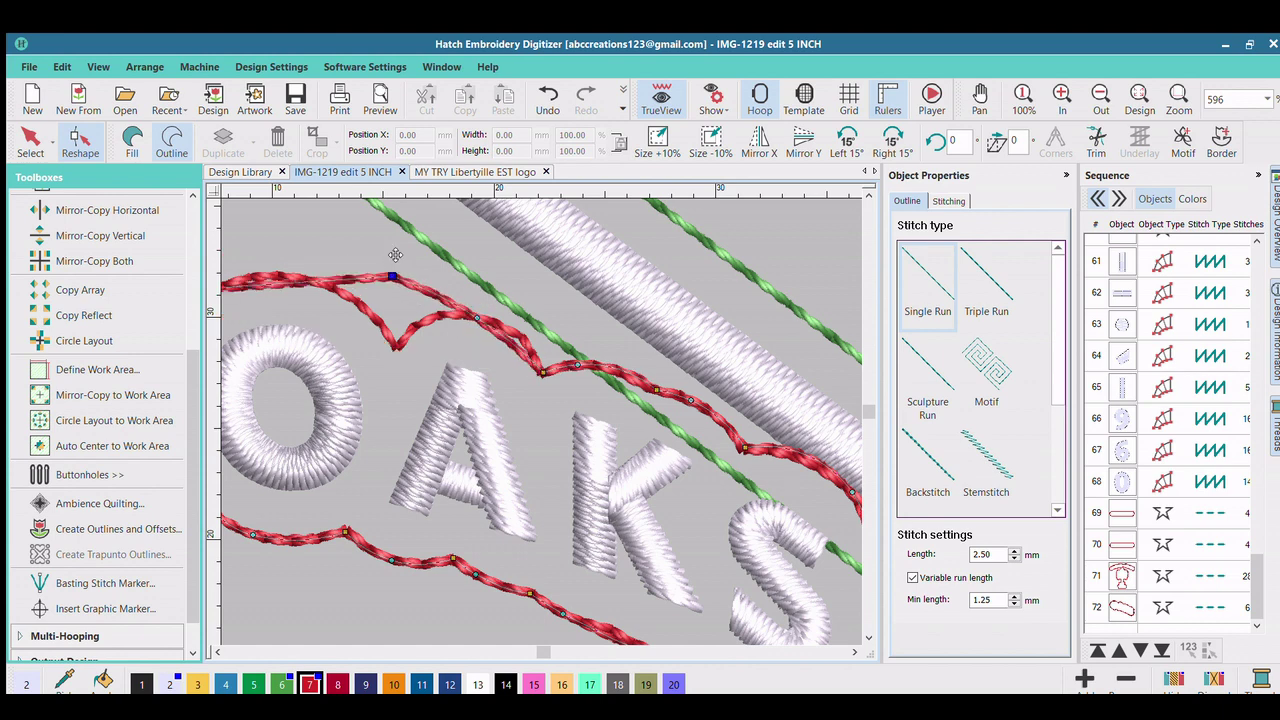
drag(396, 255, 399, 327)
Step: Arch the outline over the O and set the point where it joins the GREEN outline
scroll(519, 393, down, 2)
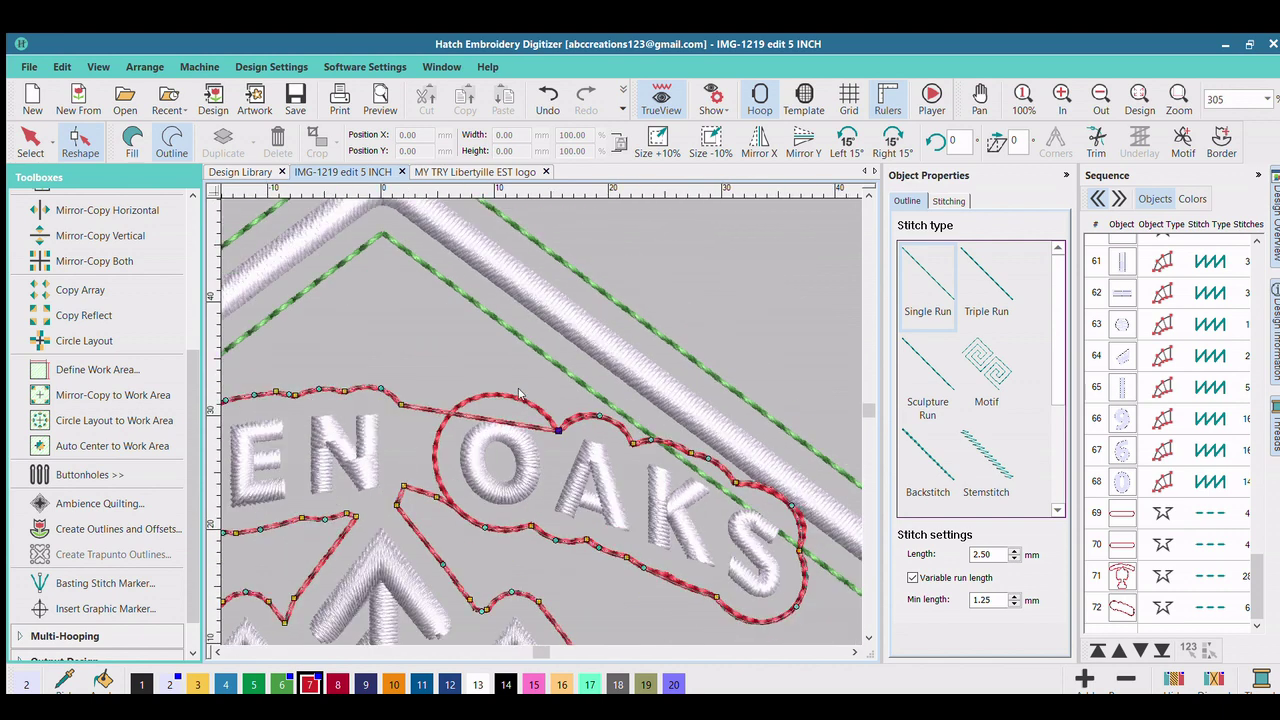
click(441, 410)
drag(446, 389, 447, 394)
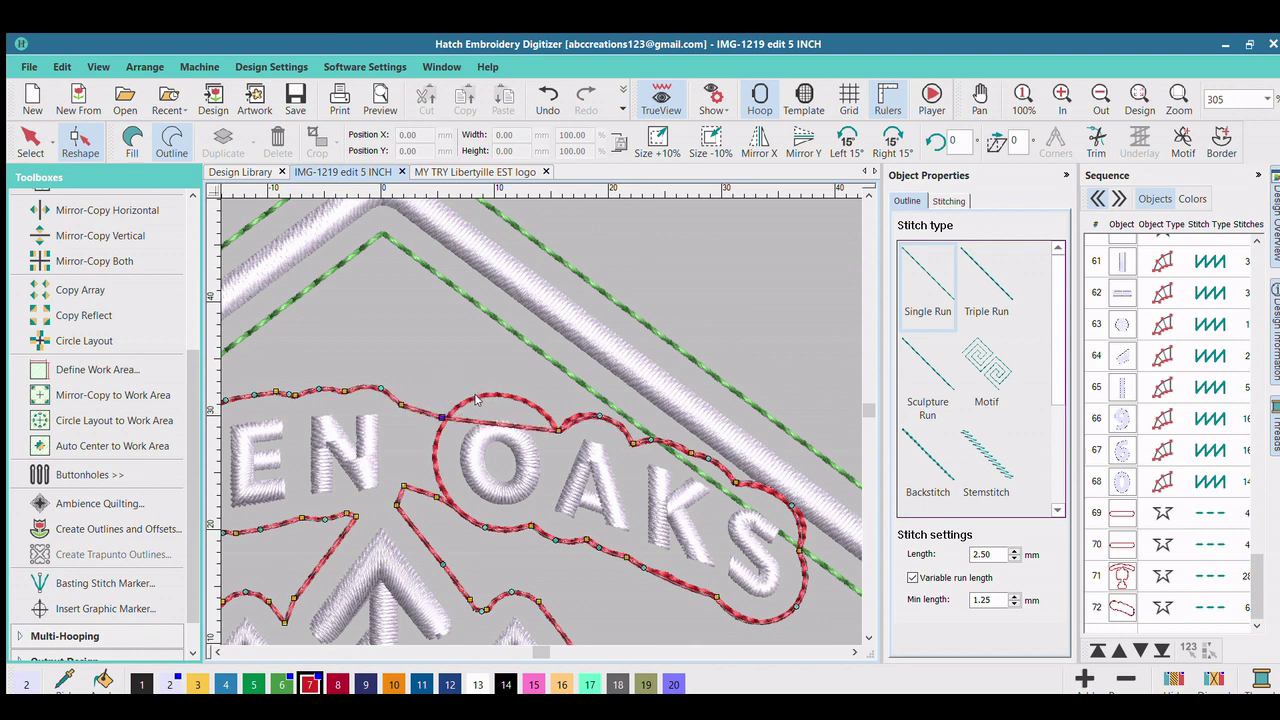
click(497, 398)
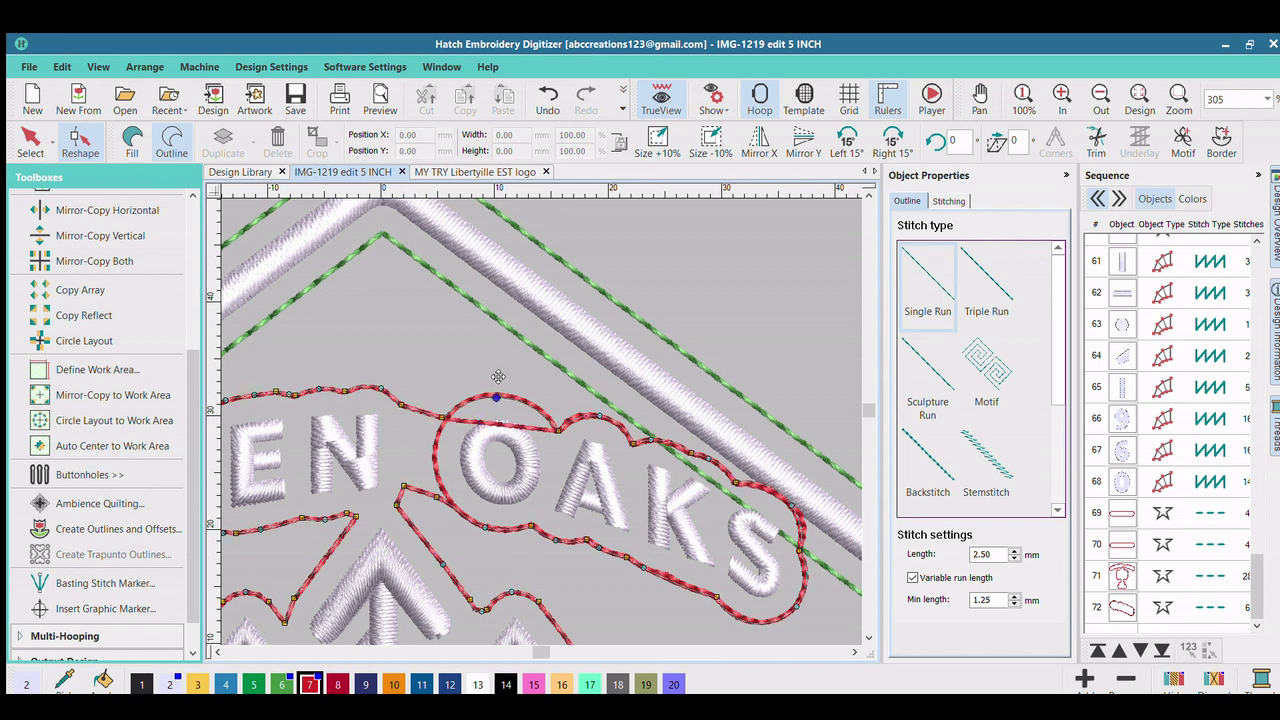
drag(498, 377, 498, 374)
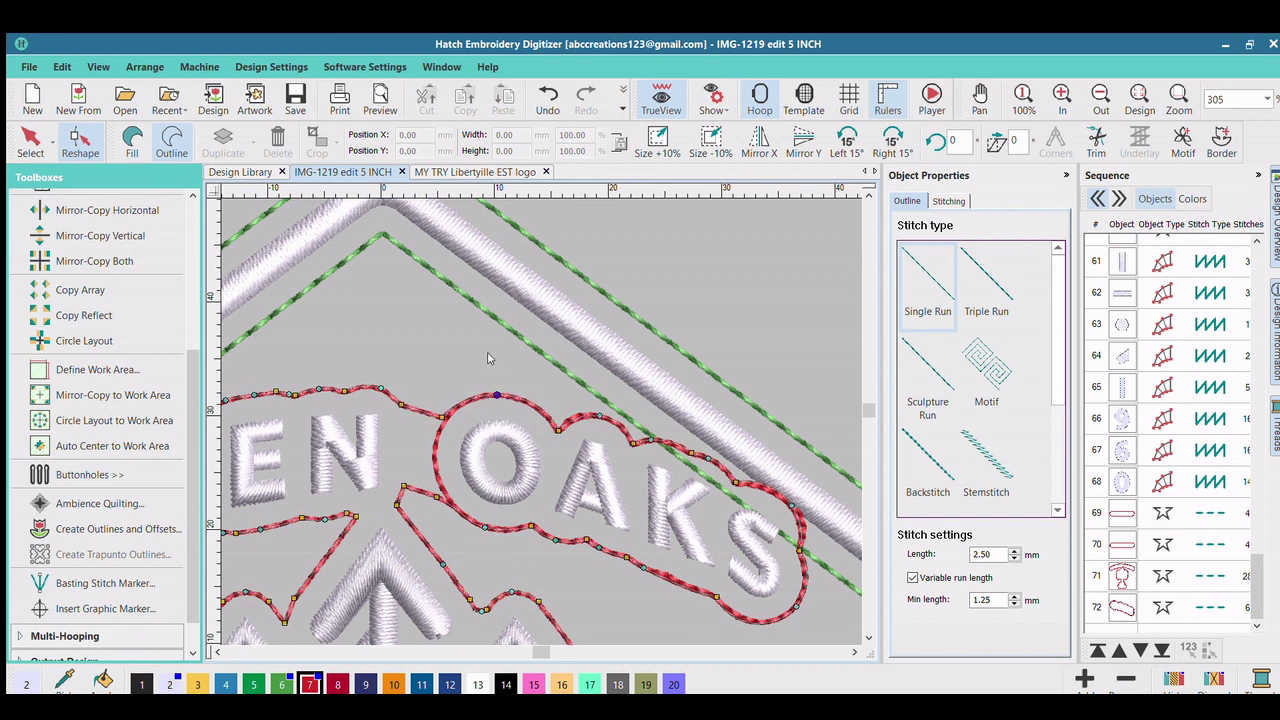
Step: Finish reshaping the combined outline and delete the separate red outline around OAKS
scroll(537, 399, down, 3)
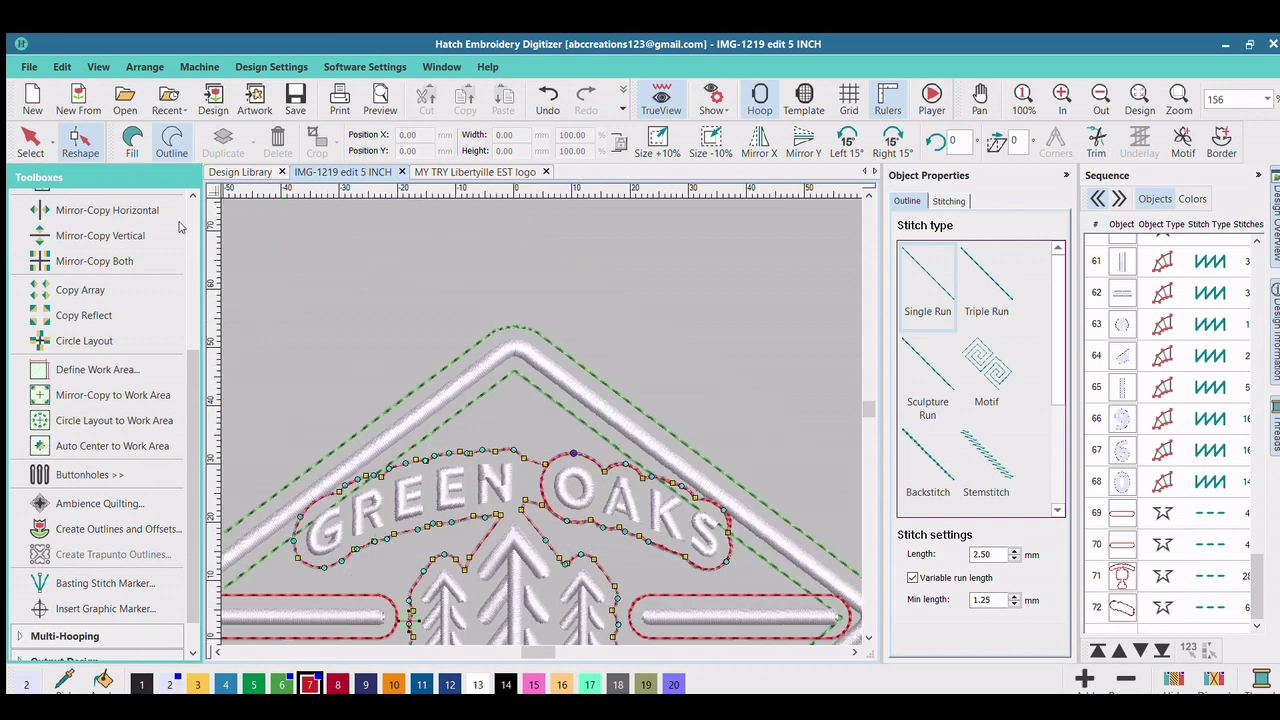
click(30, 140)
scroll(618, 369, down, 2)
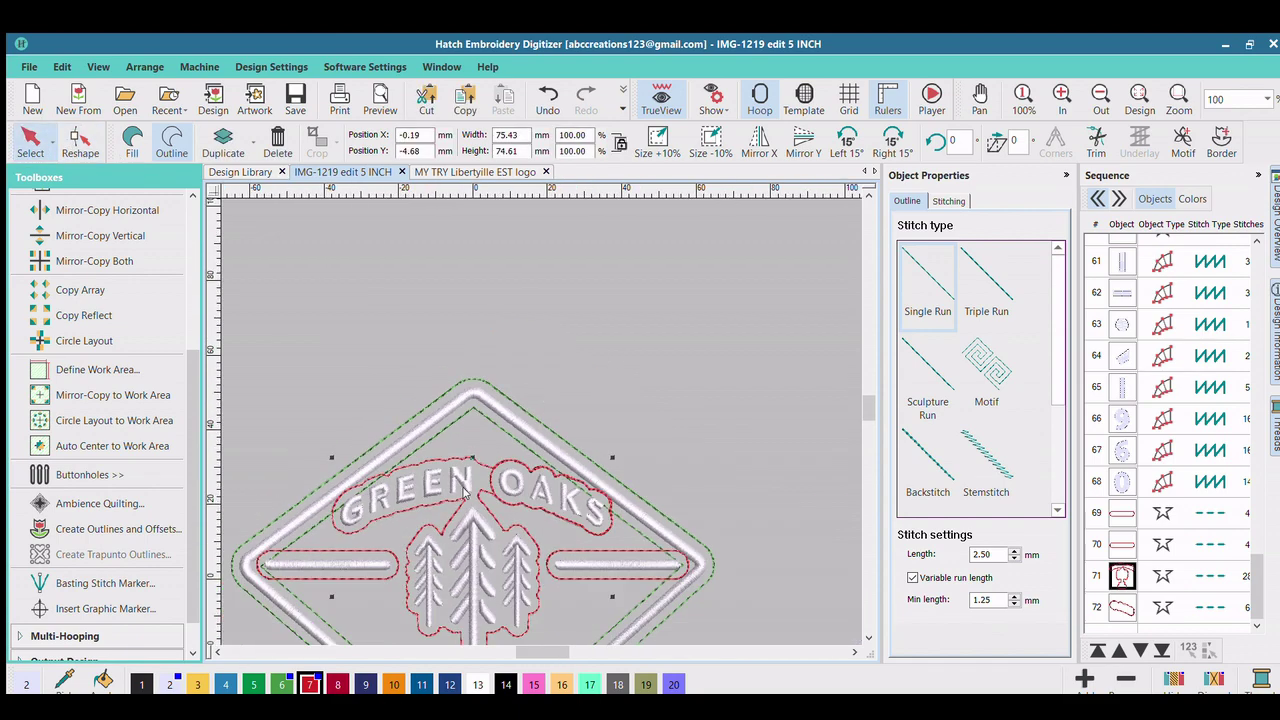
scroll(465, 492, up, 6)
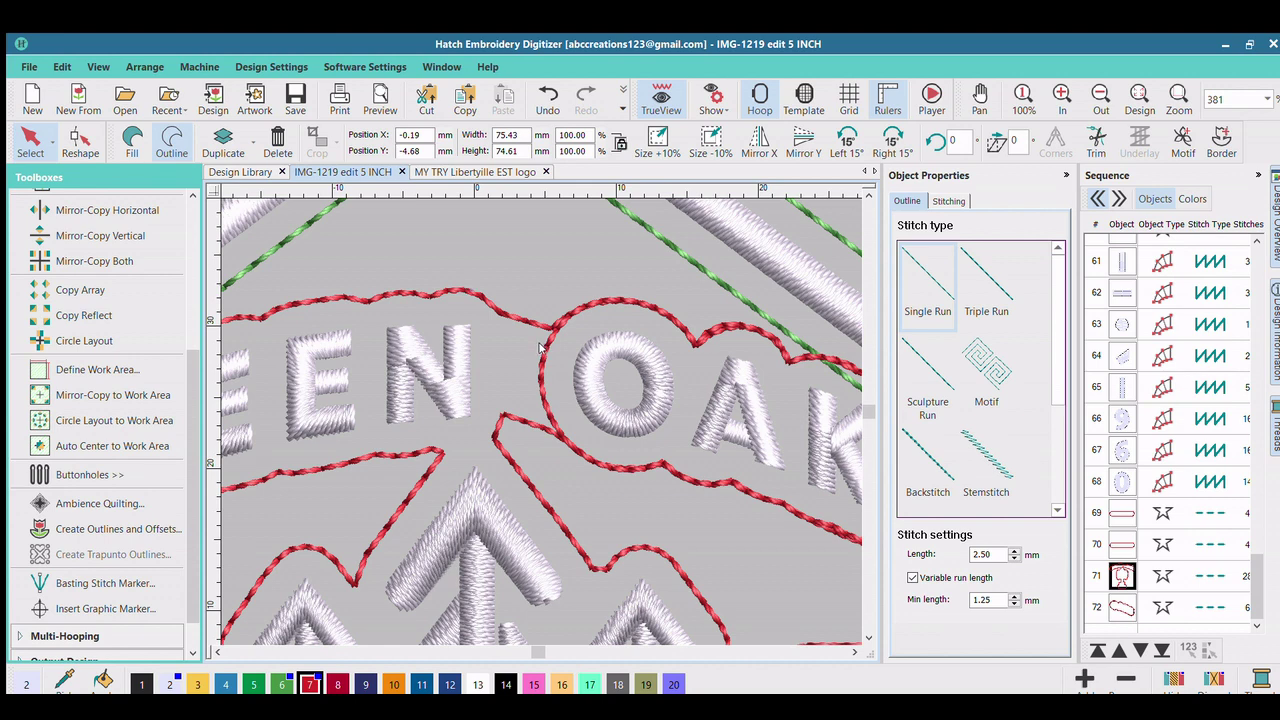
click(540, 348)
key(Delete)
scroll(540, 348, down, 4)
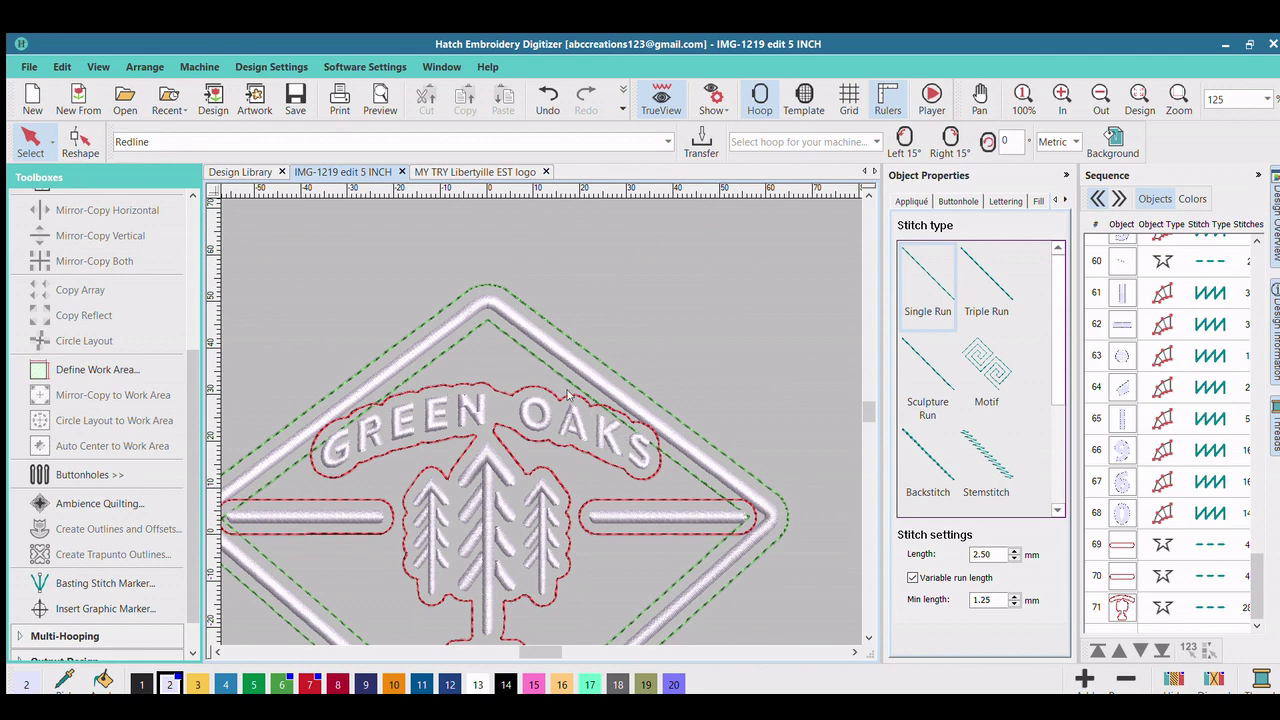
Step: Place a horizontal guide at about 20 mm and align the outline's corner node between the central tree and O with it
scroll(530, 425, up, 4)
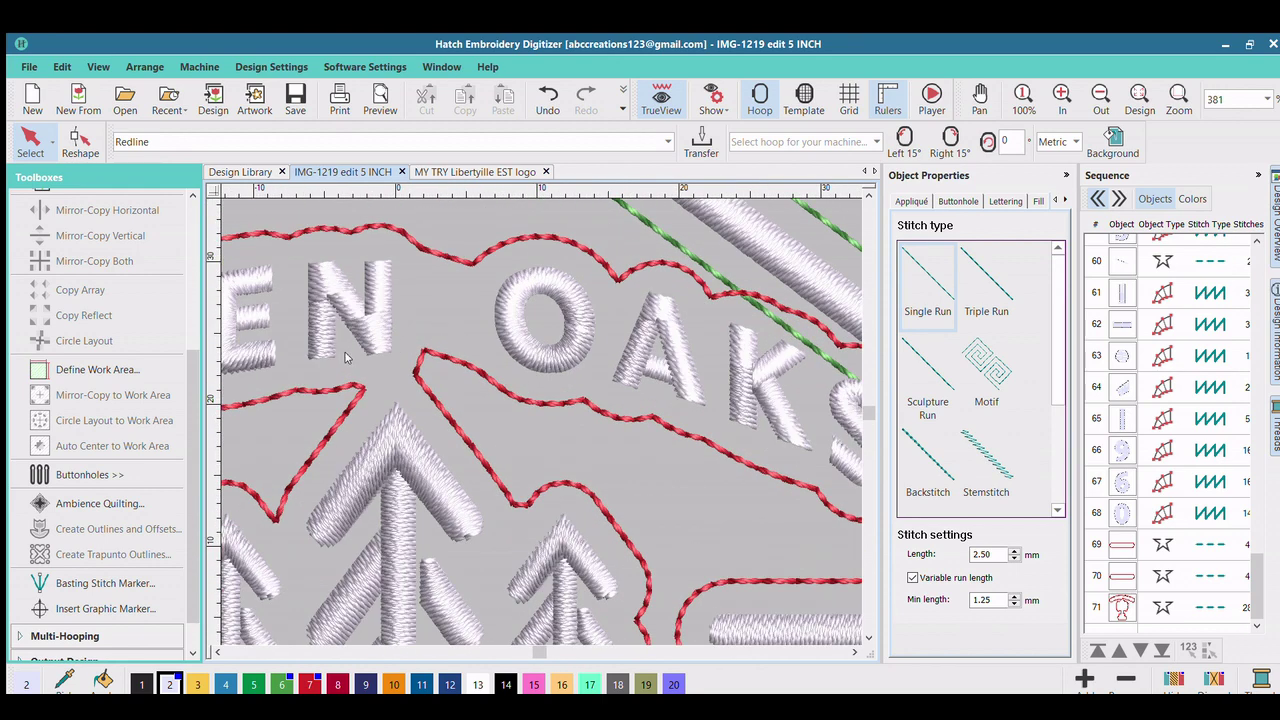
drag(214, 356, 205, 369)
click(423, 328)
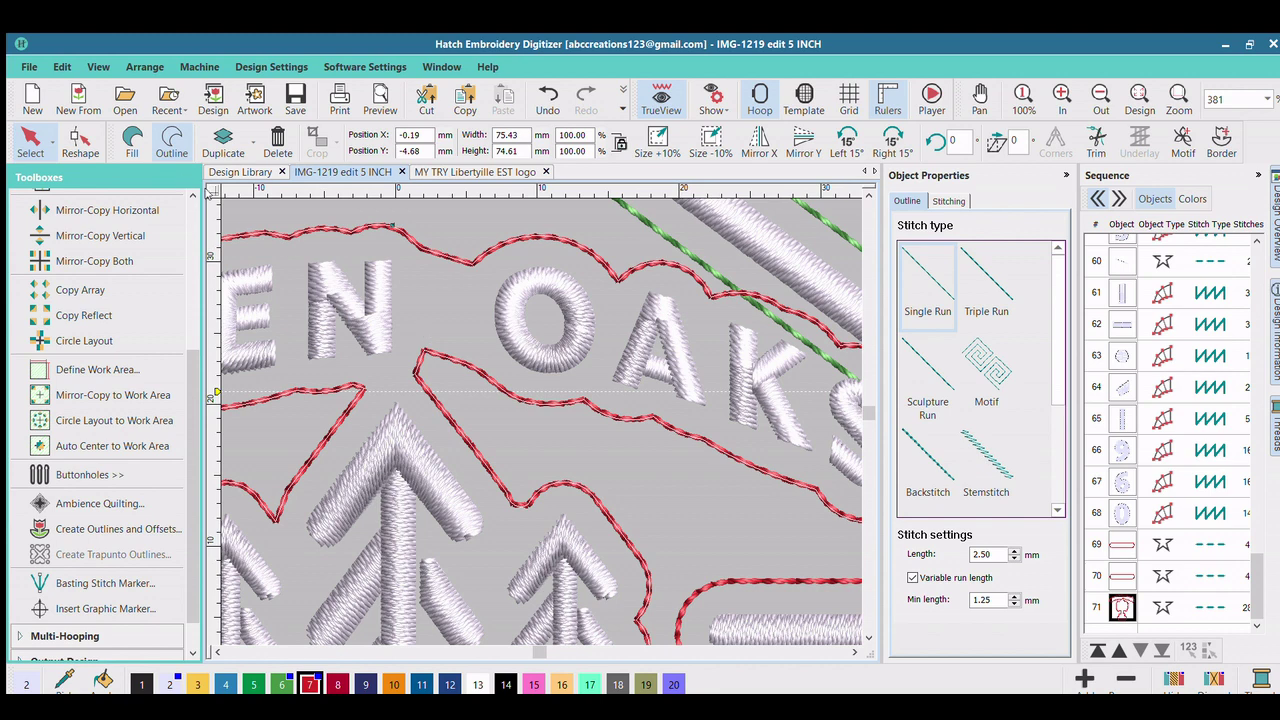
key(h)
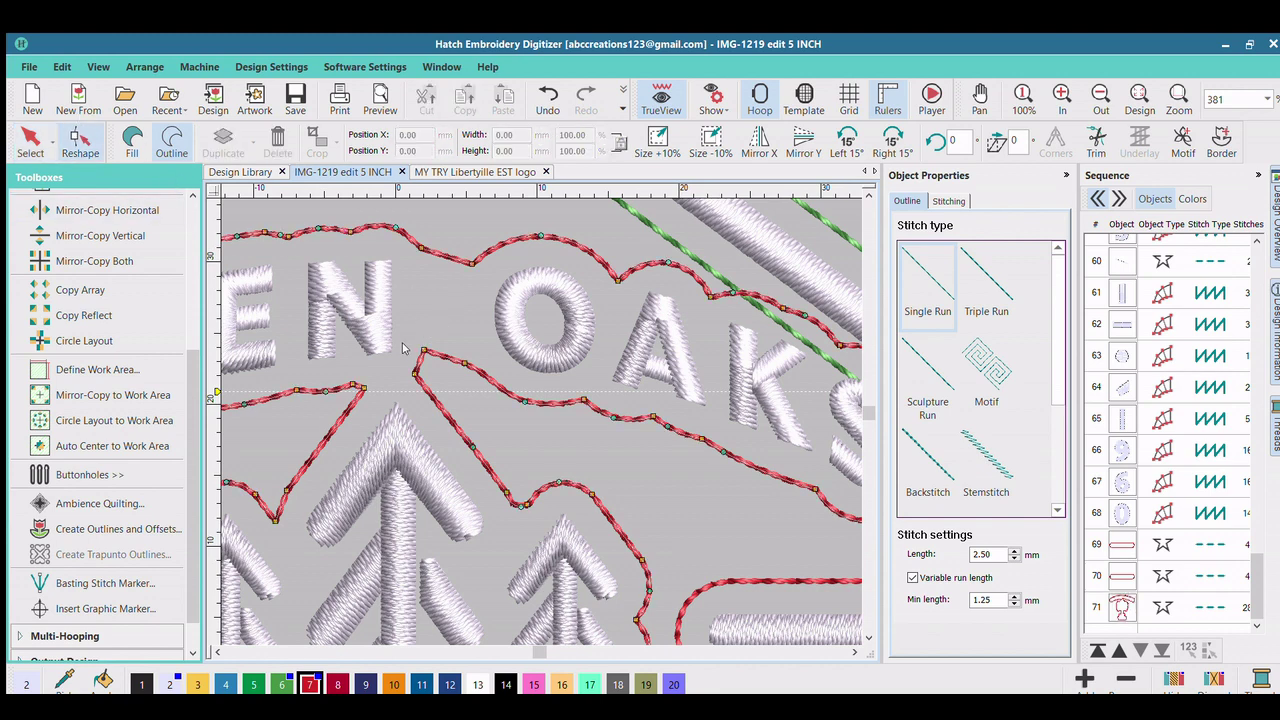
click(416, 376)
drag(418, 359, 428, 371)
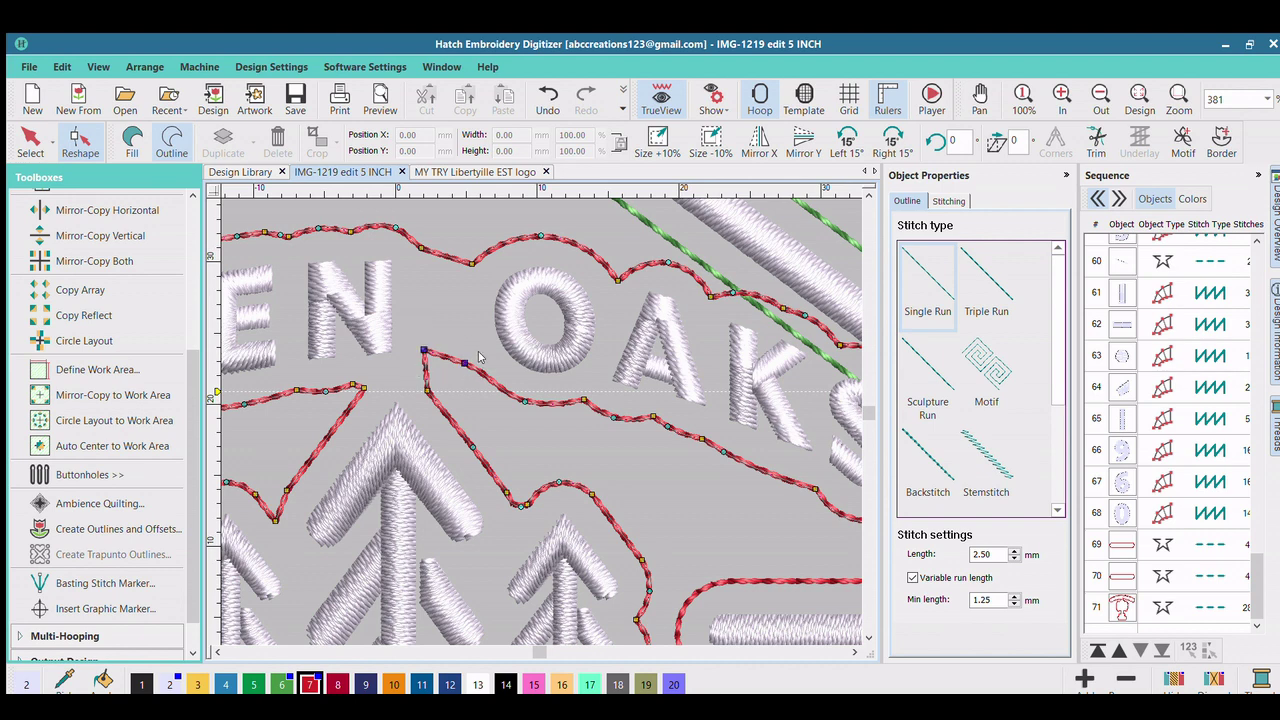
Step: Delete the two peak nodes at that corner and level the lower edge beneath the O with the guide
key(Delete)
scroll(562, 323, down, 2)
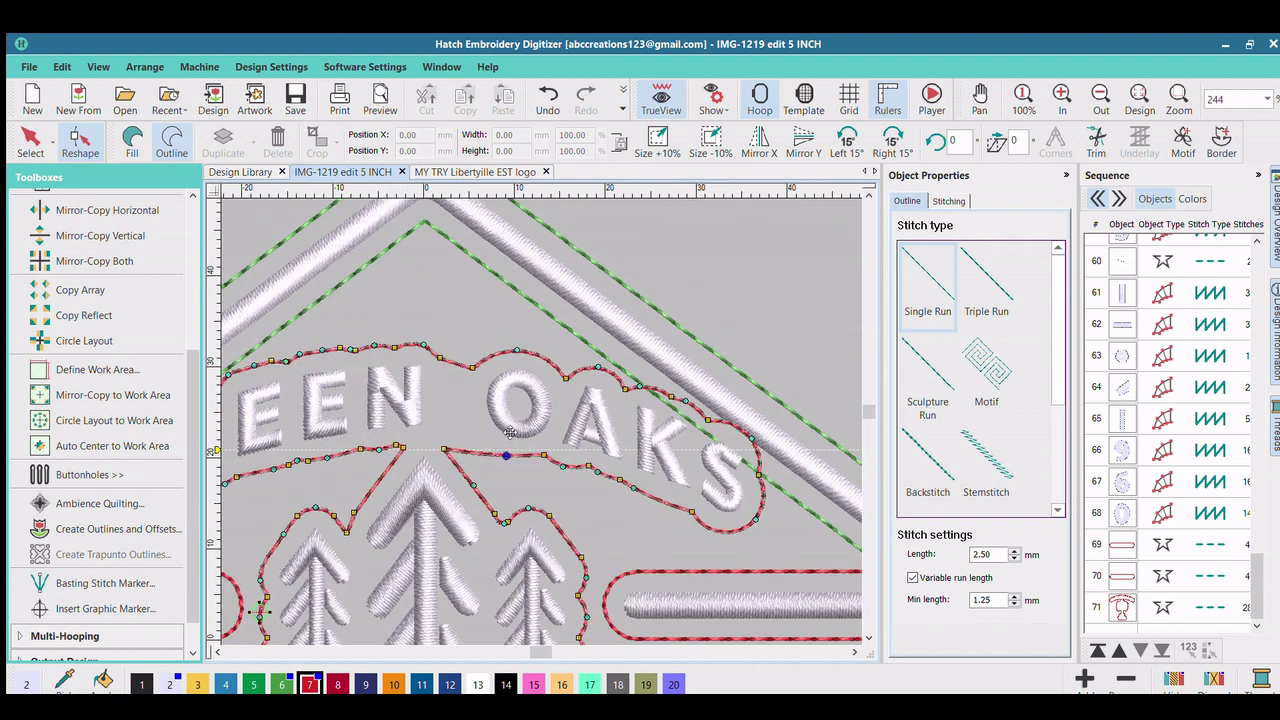
click(506, 432)
drag(506, 432, 500, 430)
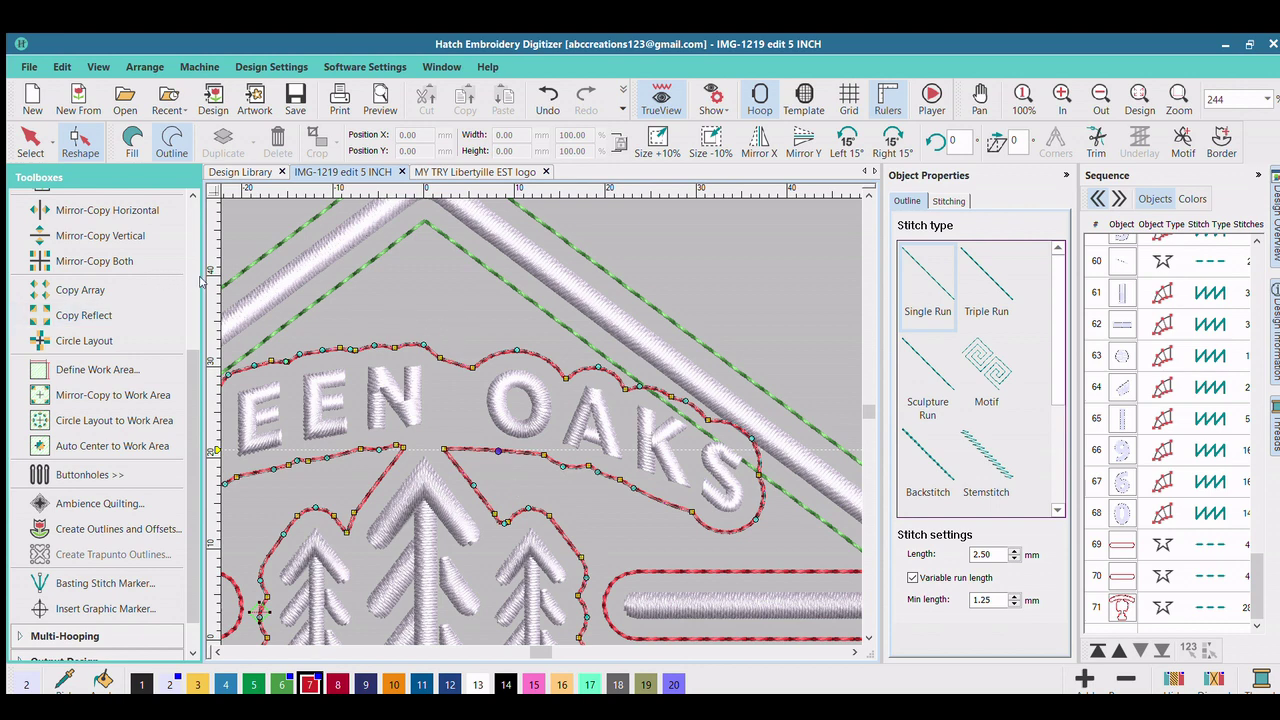
Step: Add a horizontal guide just above the lettering outline and smooth the dip between N and O by deleting its nodes
drag(214, 324, 214, 342)
click(472, 367)
key(Delete)
key(Delete)
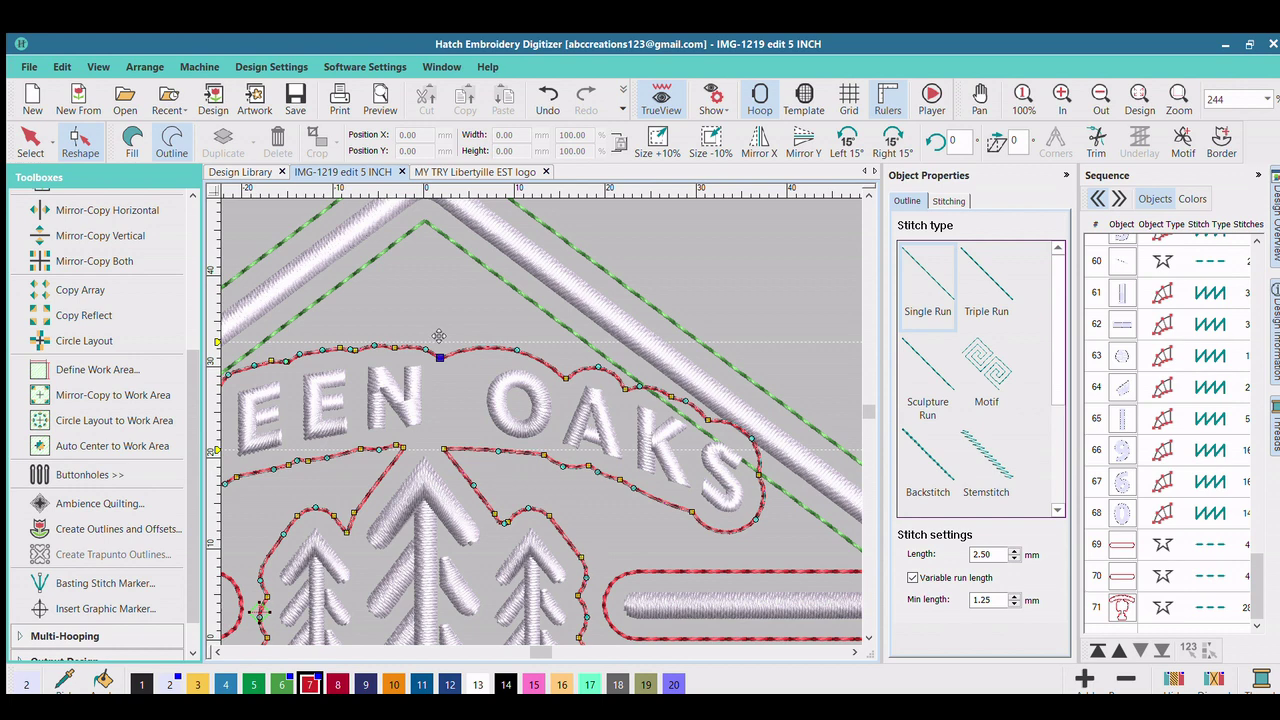
key(Delete)
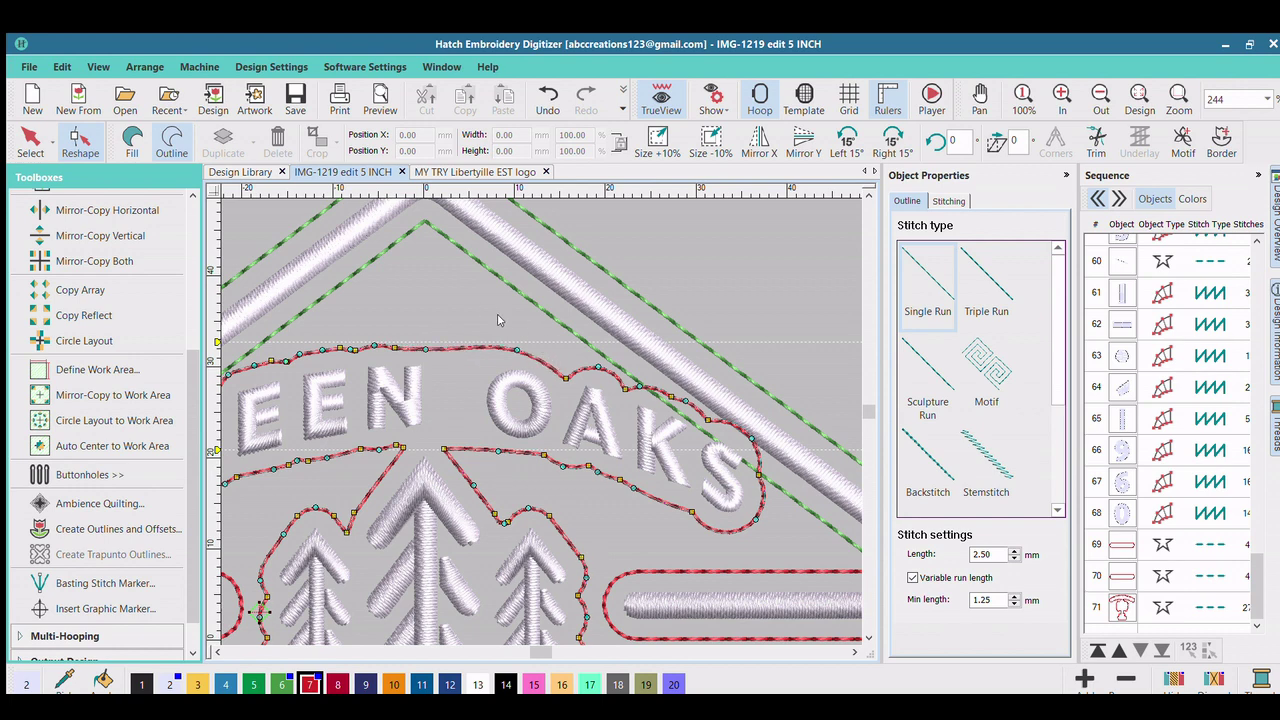
click(463, 327)
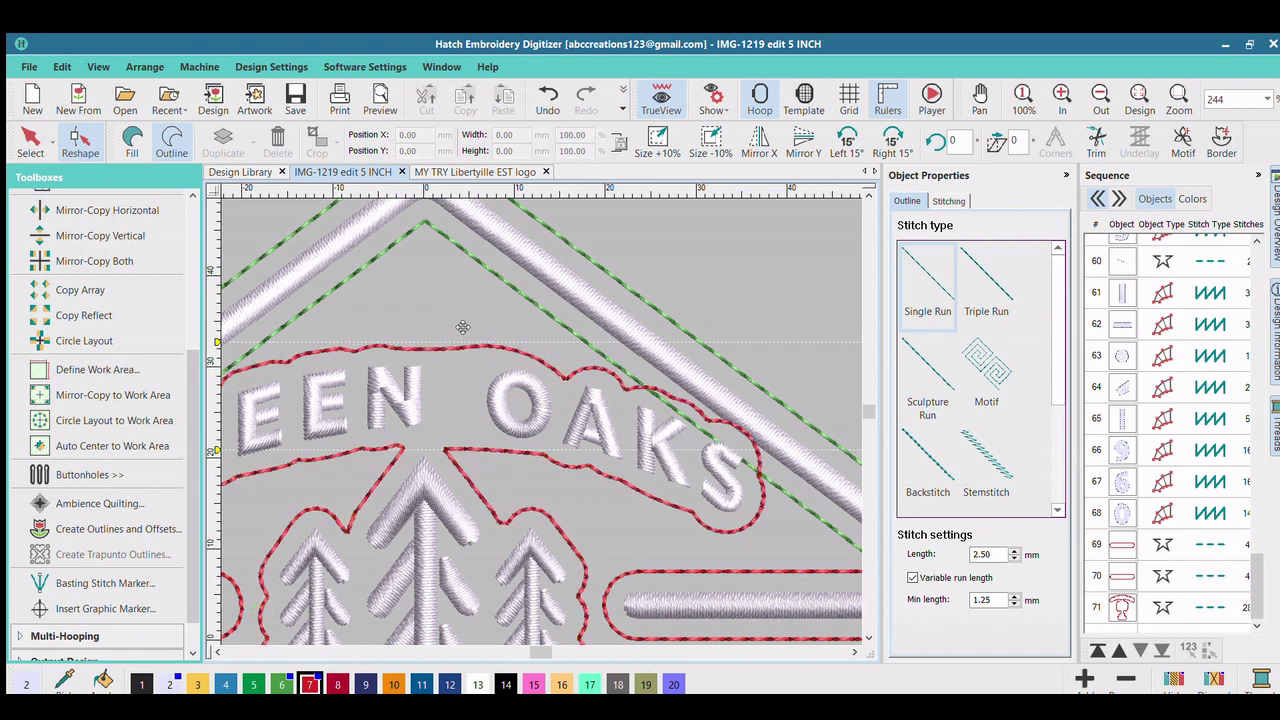
Step: Pull the lettering outline's upper edge into a shallow dip between N and O, adjusting its nodes there and above the O
drag(462, 349, 462, 360)
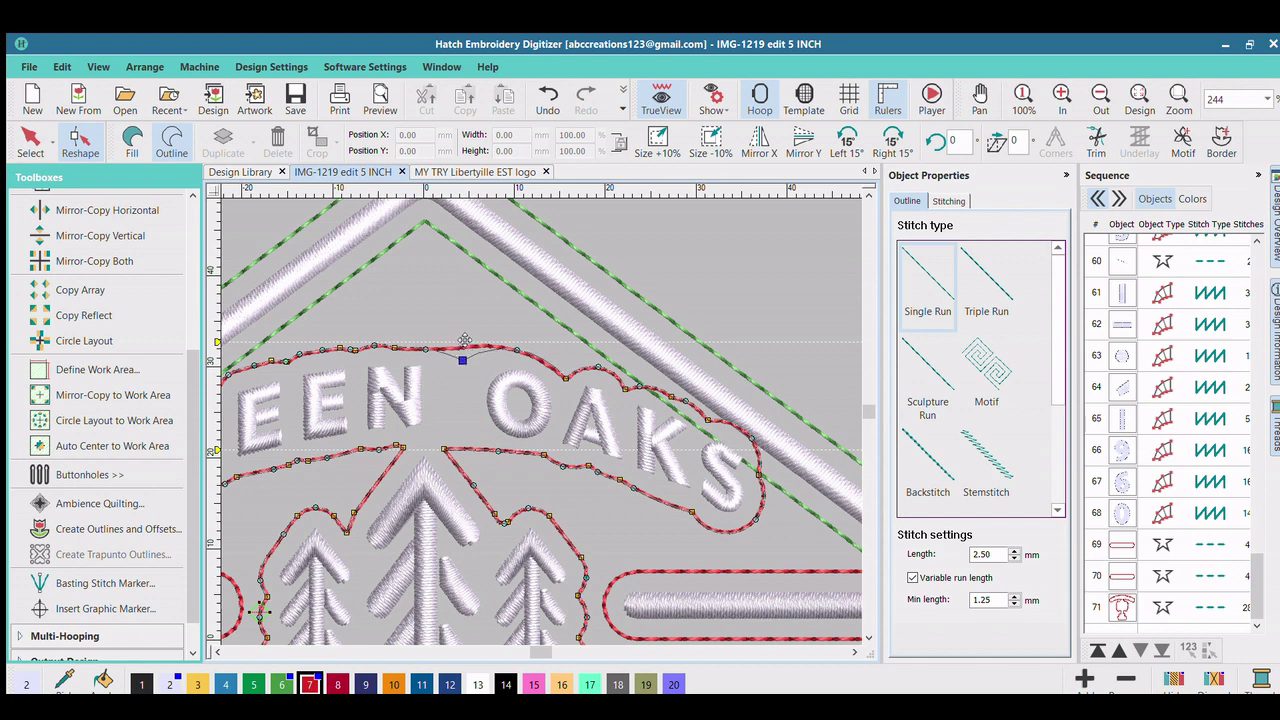
click(516, 350)
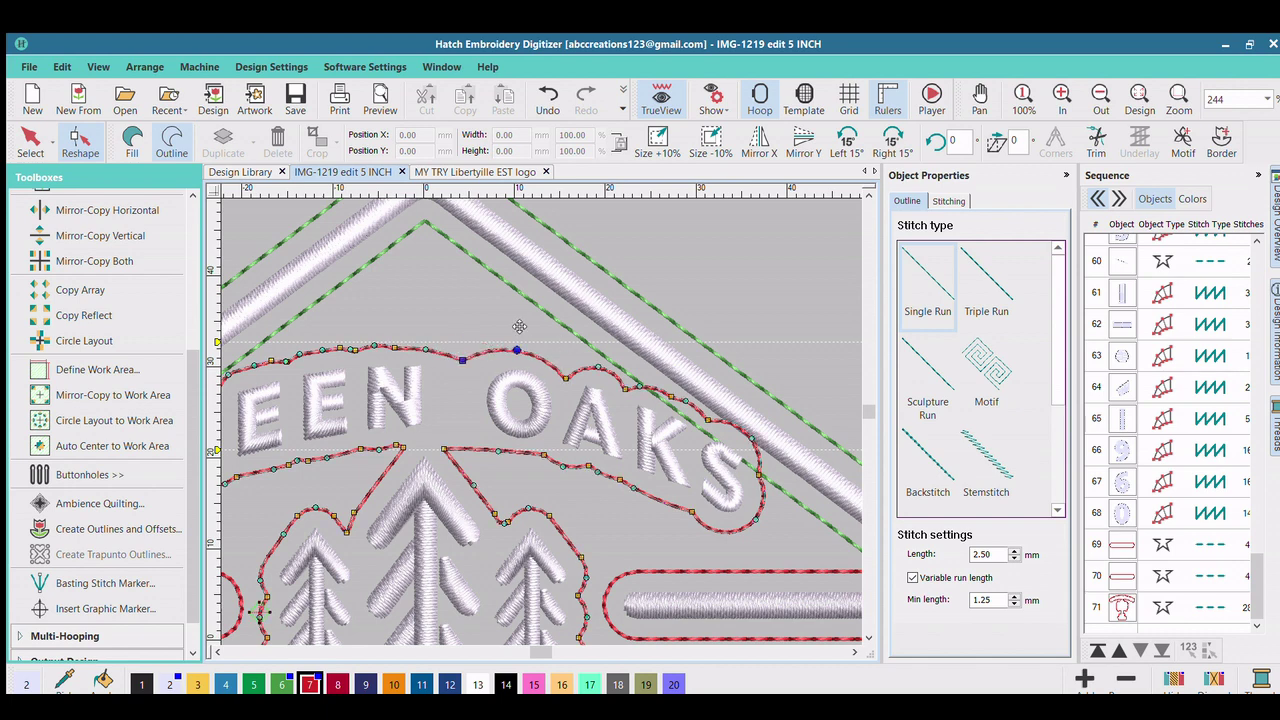
scroll(535, 399, down, 3)
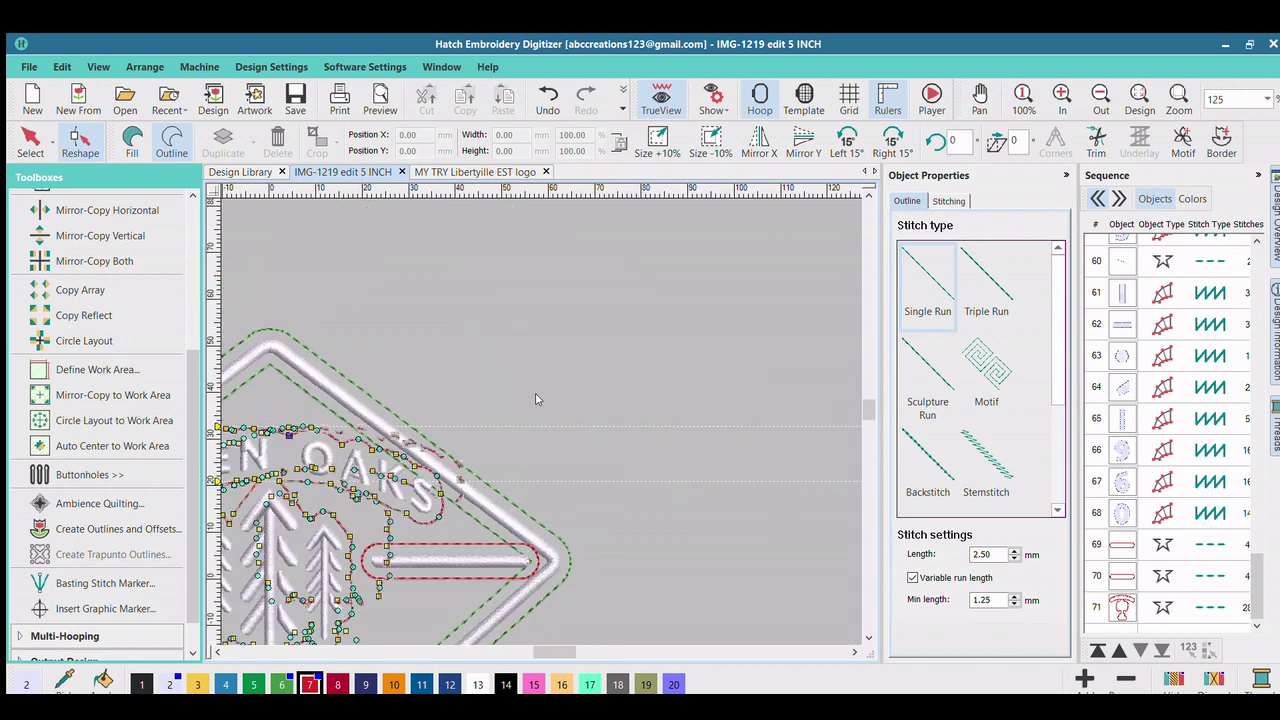
key(0)
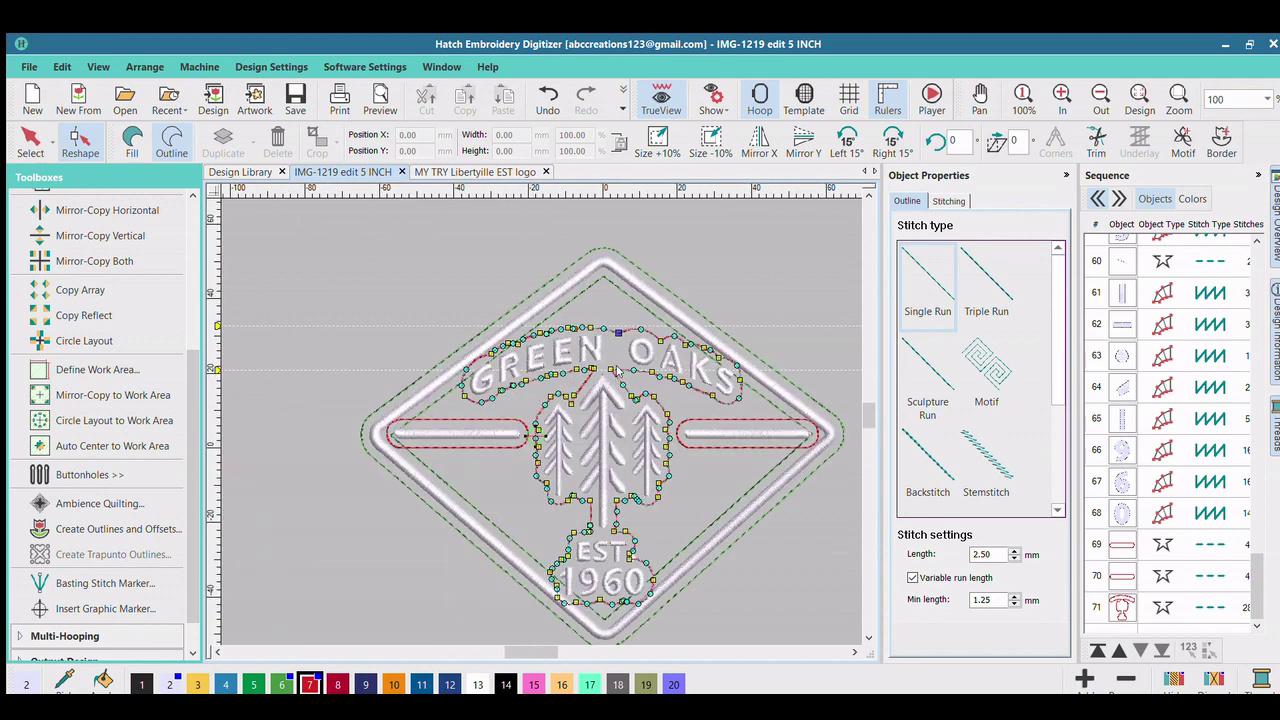
Step: Place a vertical guide at the left bar's inner end and smooth the outline beside the left tree by deleting two nodes
scroll(517, 422, up, 3)
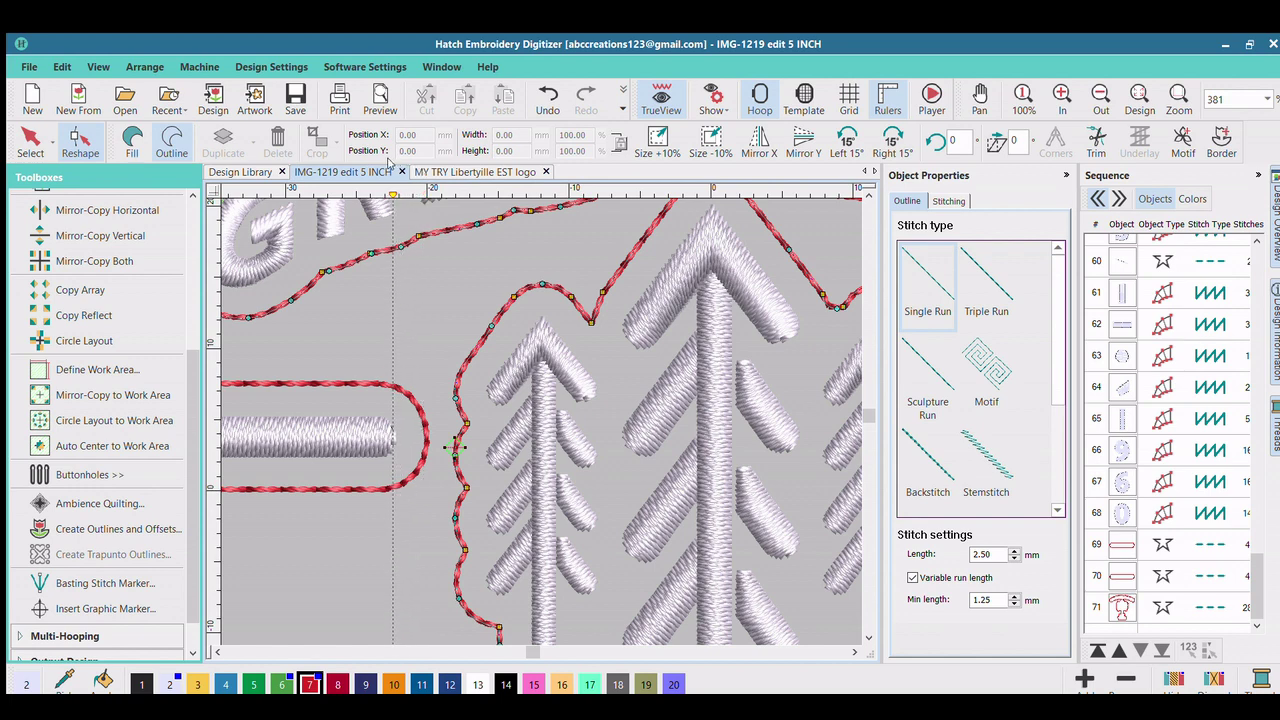
click(456, 397)
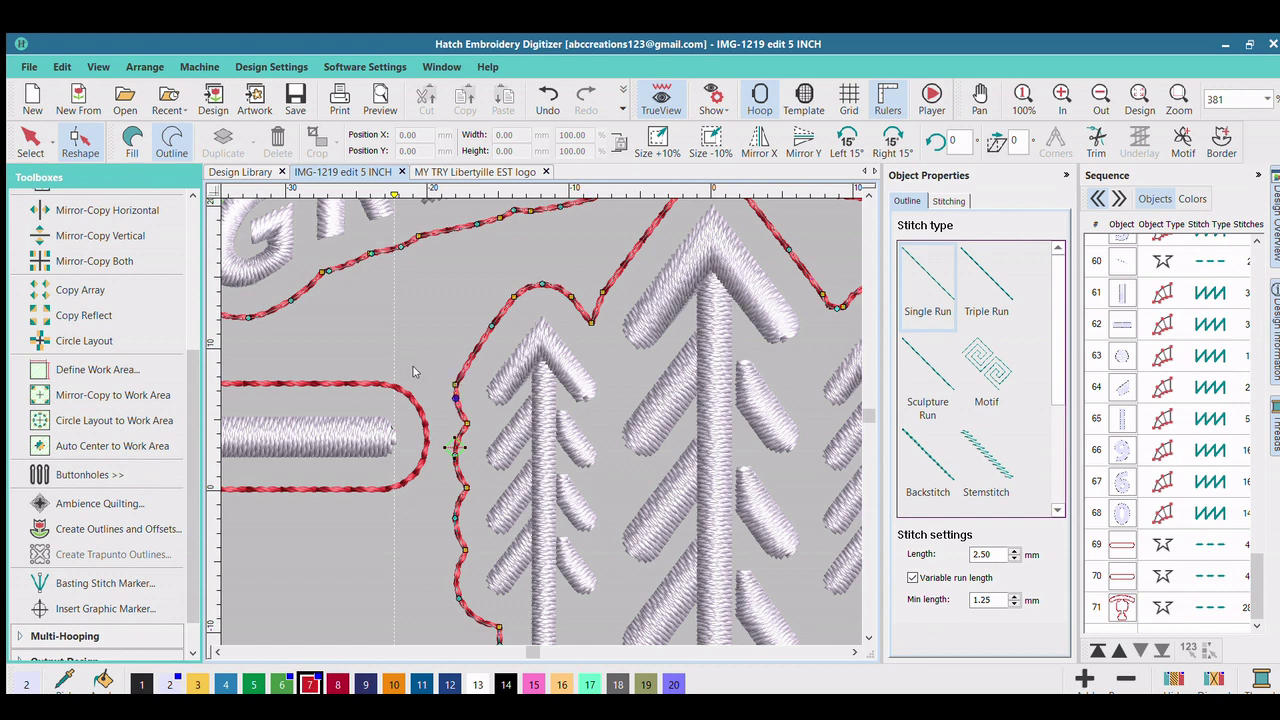
key(Delete)
click(467, 423)
key(Delete)
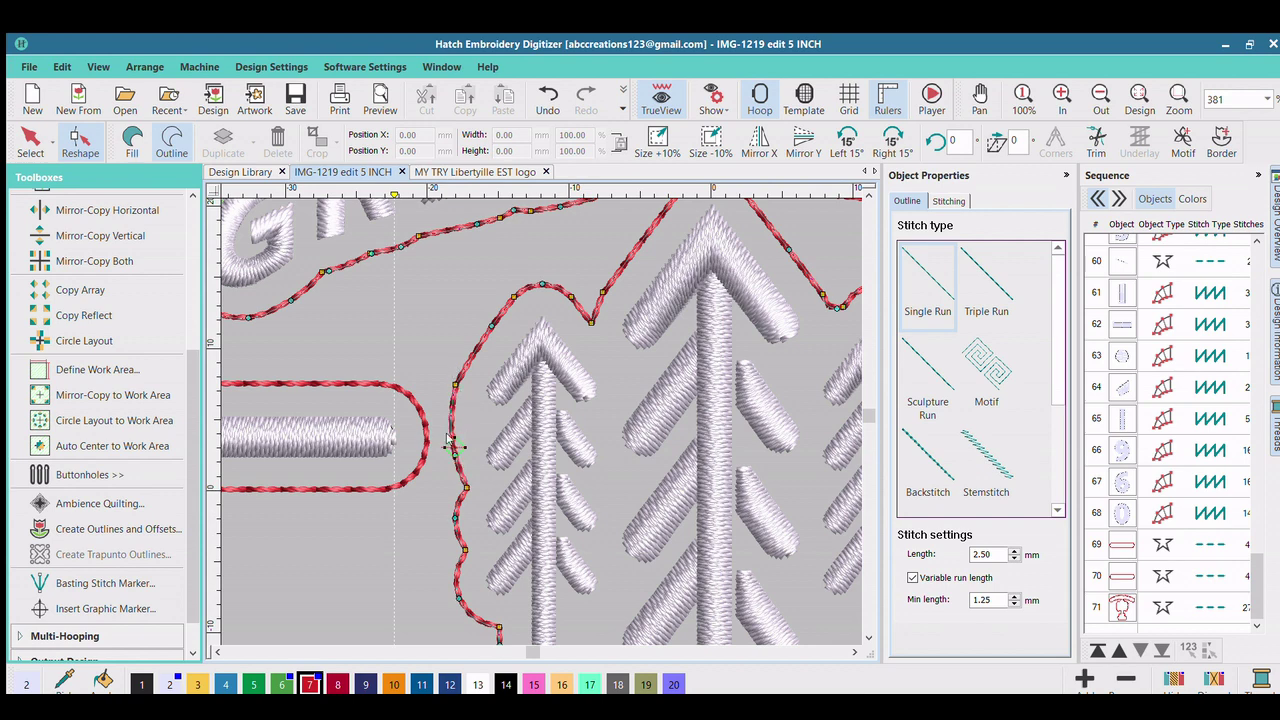
drag(455, 454, 322, 434)
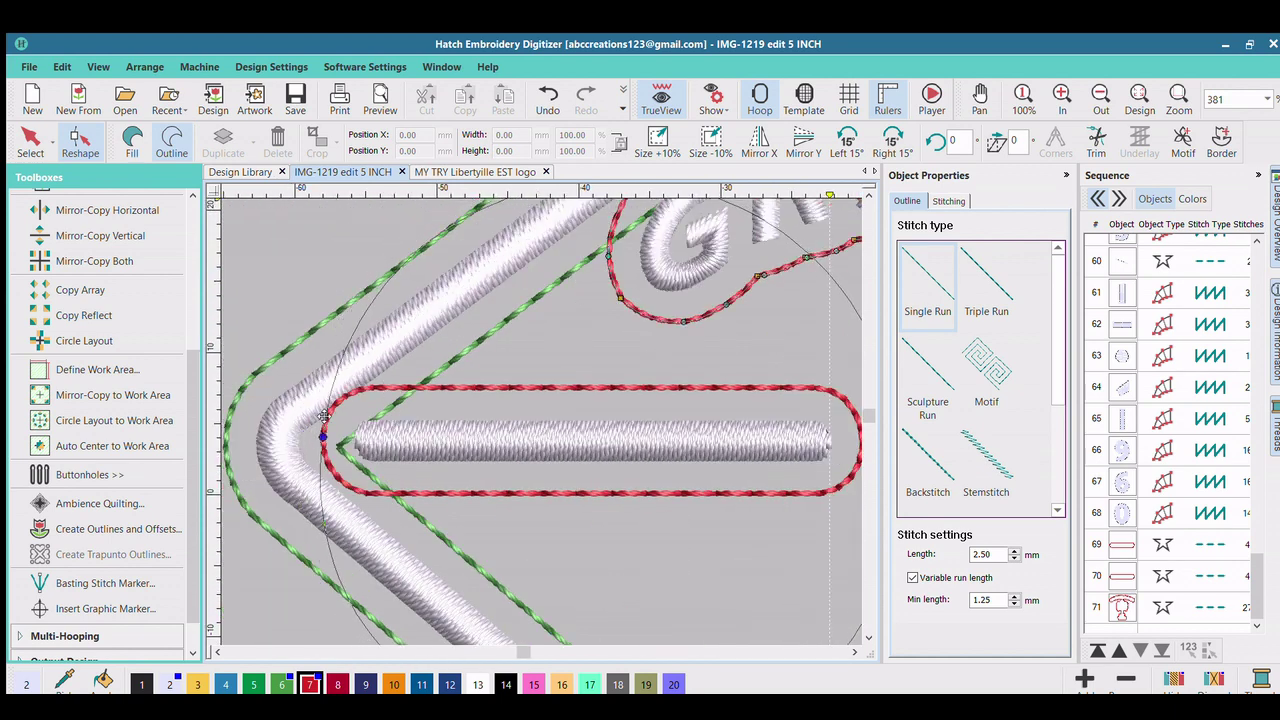
scroll(541, 398, down, 2)
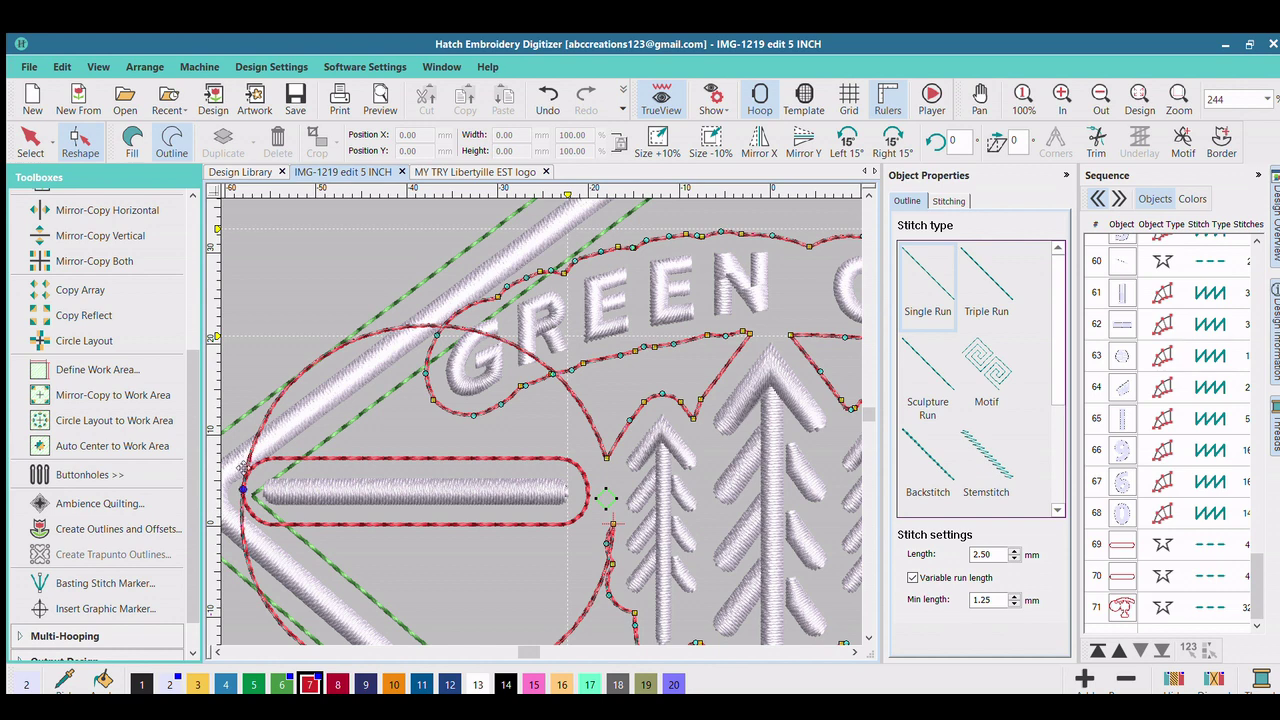
drag(243, 489, 565, 459)
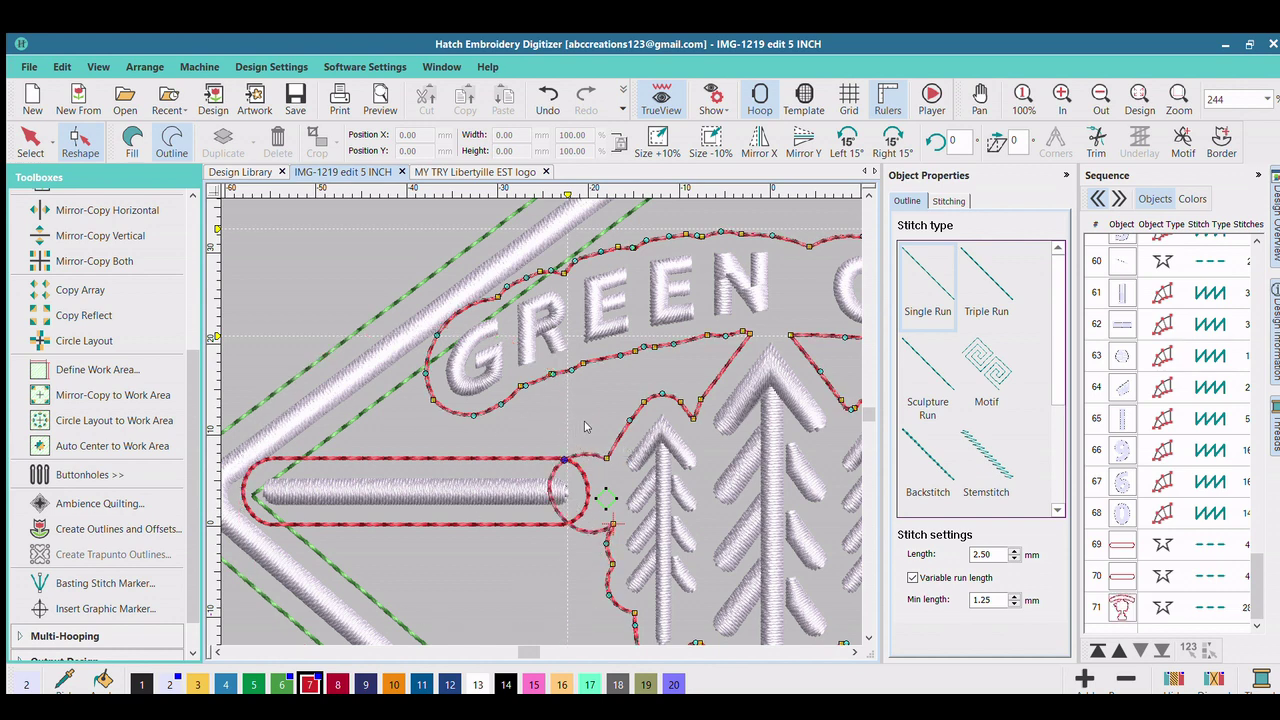
key(Delete)
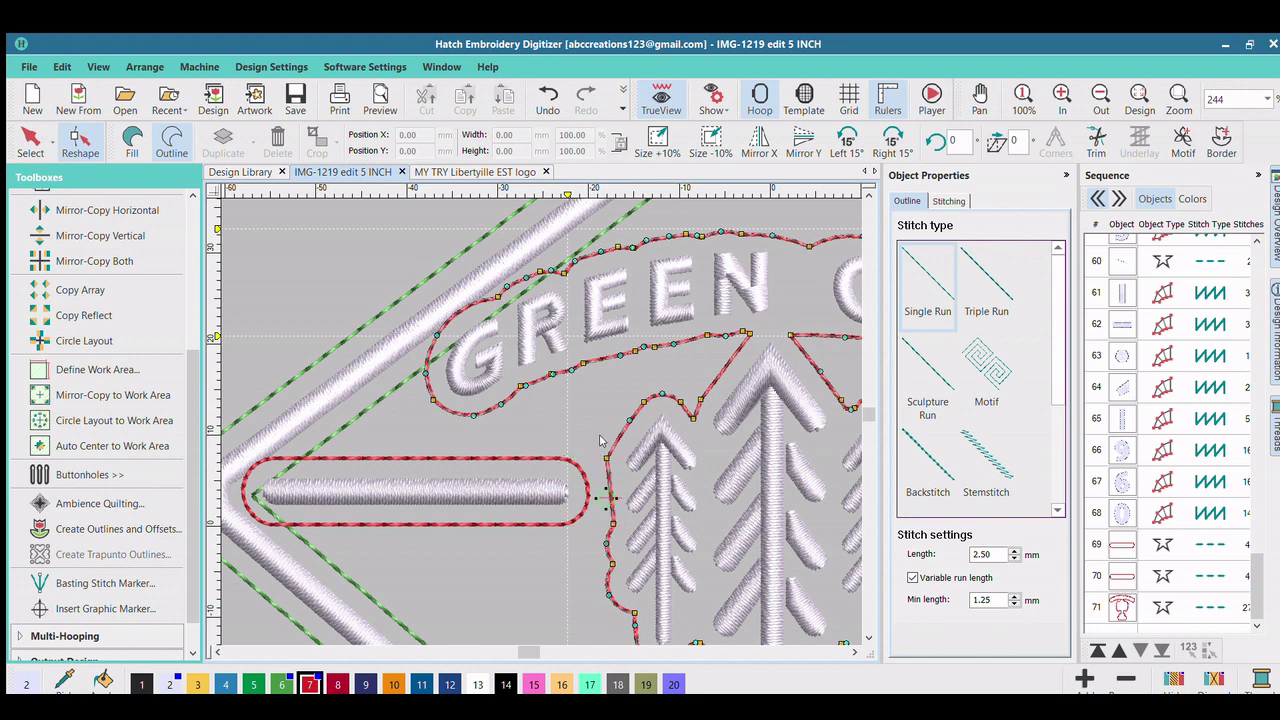
Step: Extend the combined outline from the left tree over the left bar's inner end, placing nodes on the bar outline's upper and lower edges
drag(607, 492, 556, 458)
drag(604, 498, 553, 523)
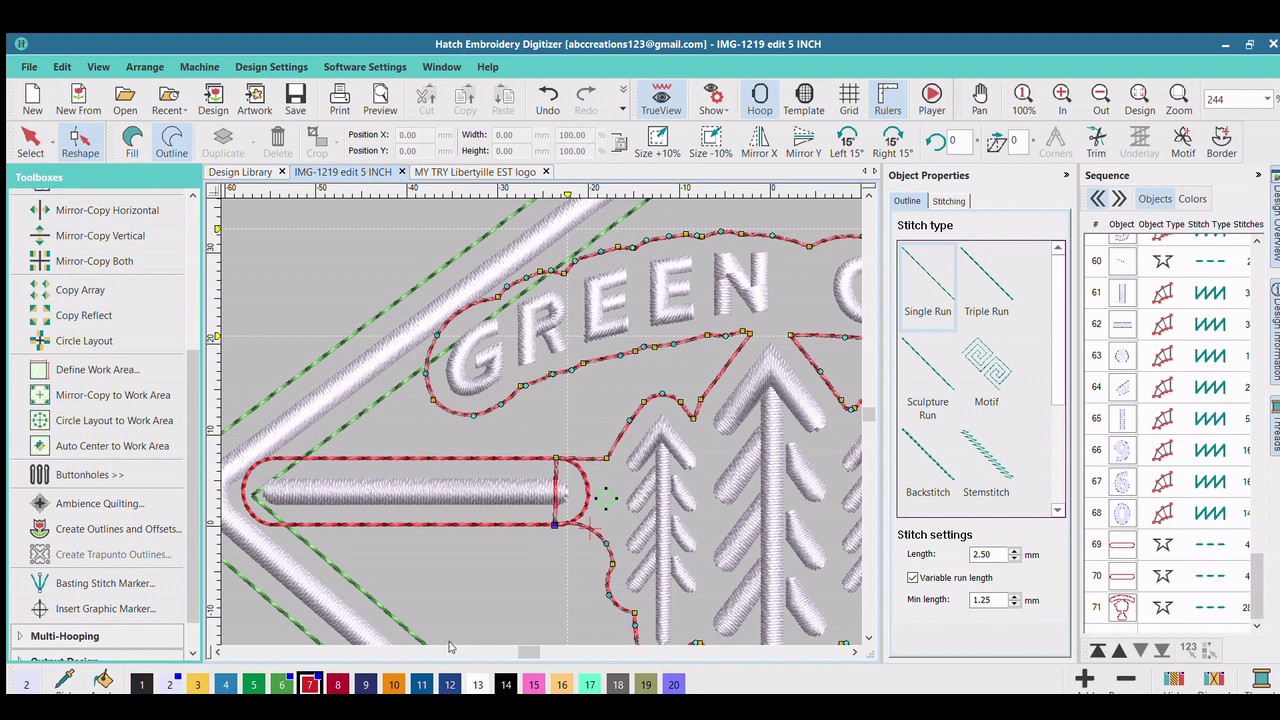
Step: Extend the outline from the right tree to the right bar outline's upper and lower edges, remove the leftover inward curve and finish reshaping
drag(528, 651, 535, 615)
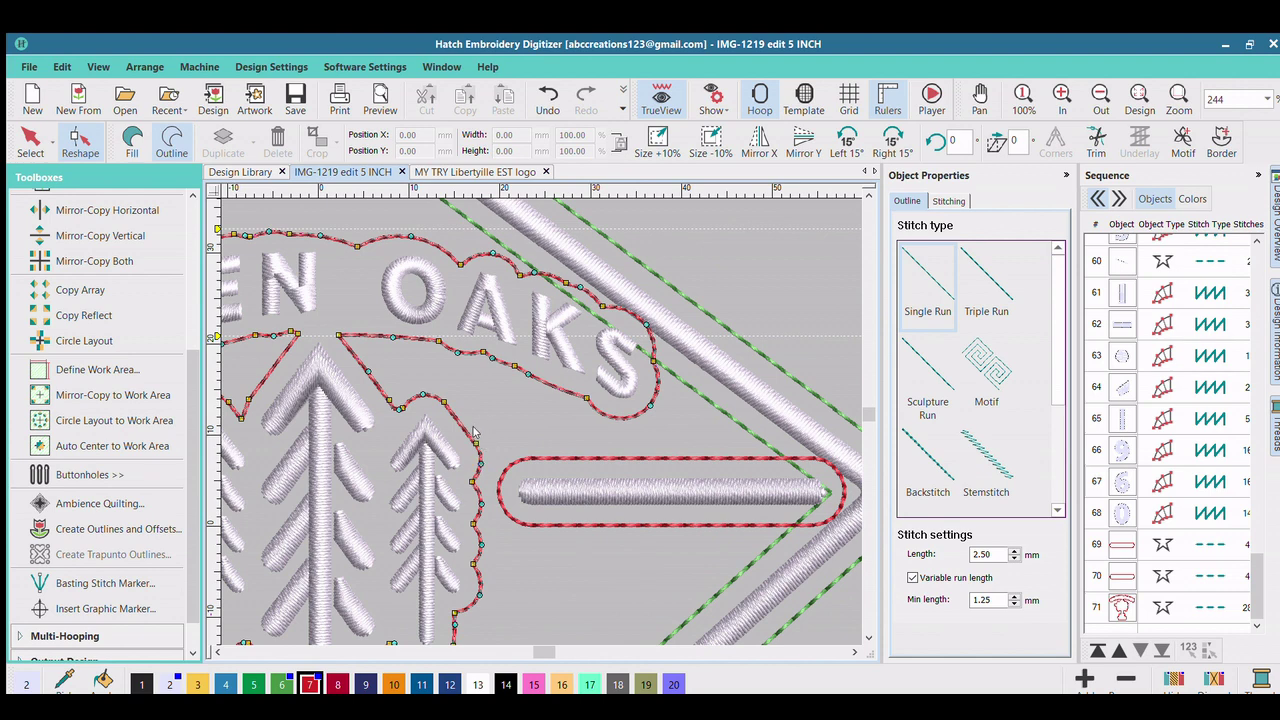
click(480, 462)
key(Delete)
drag(488, 436, 536, 437)
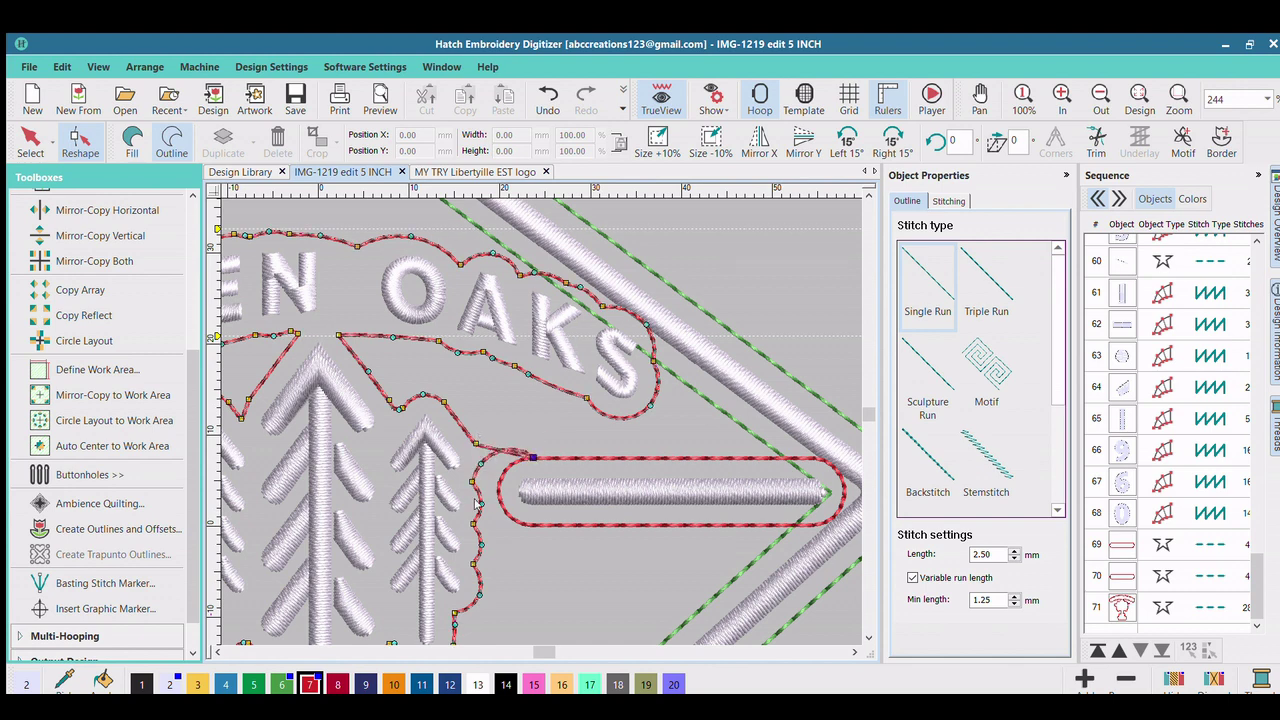
drag(477, 504, 534, 503)
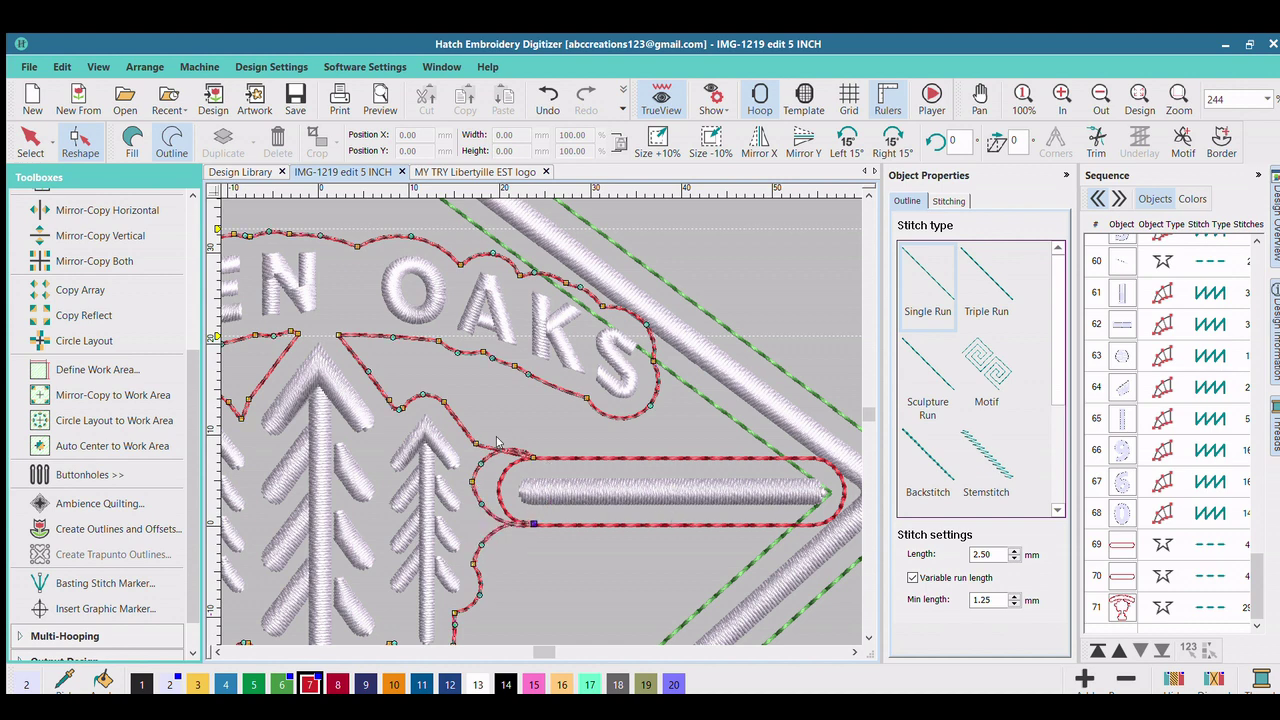
click(471, 481)
scroll(537, 398, down, 2)
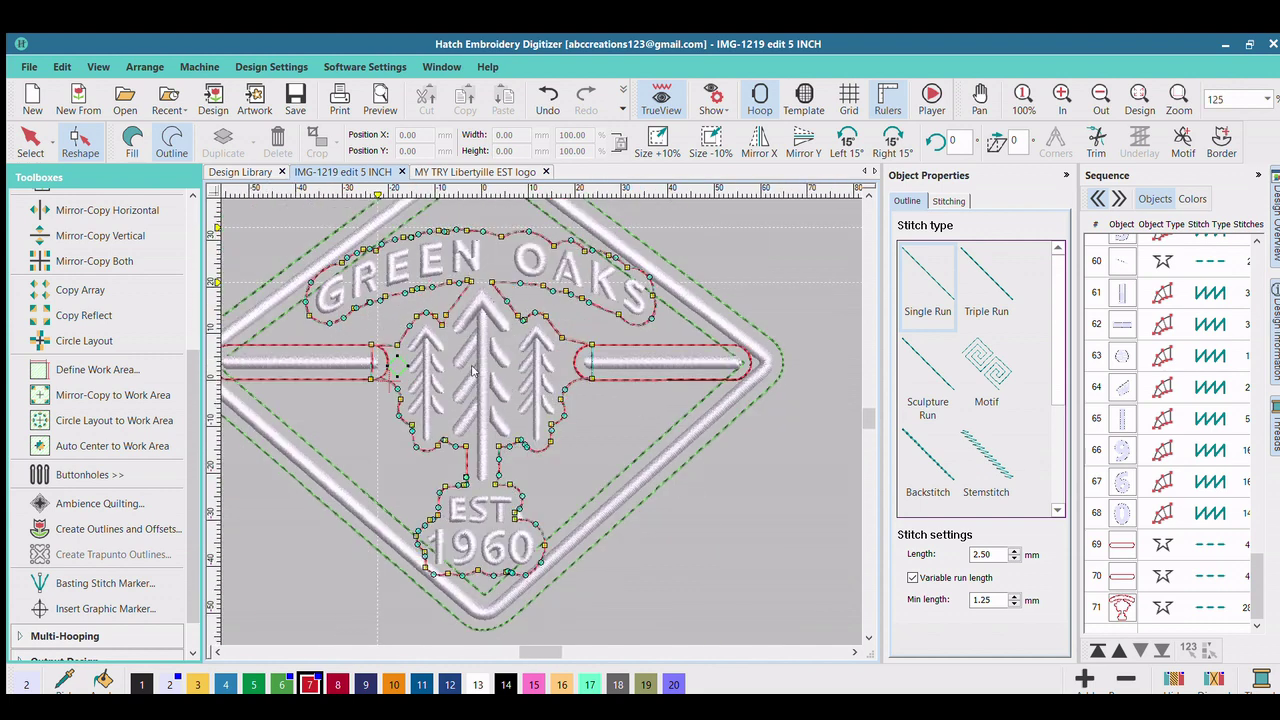
scroll(473, 371, down, 1)
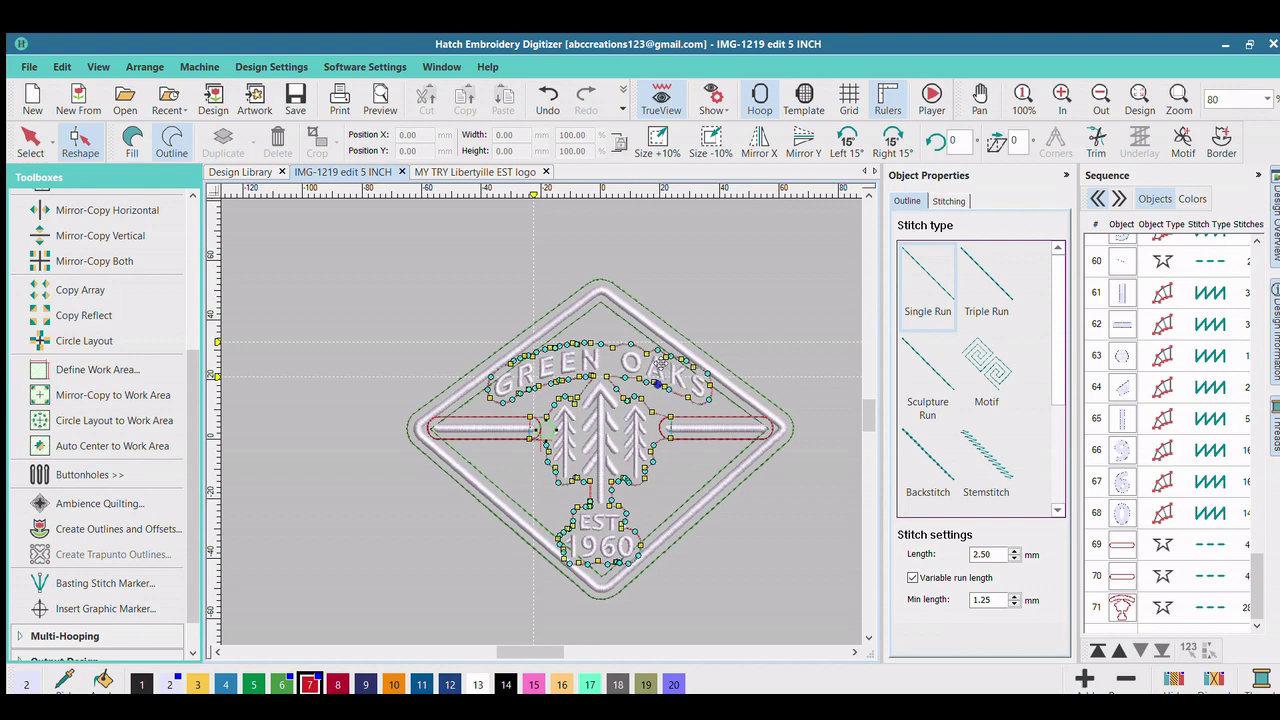
click(30, 141)
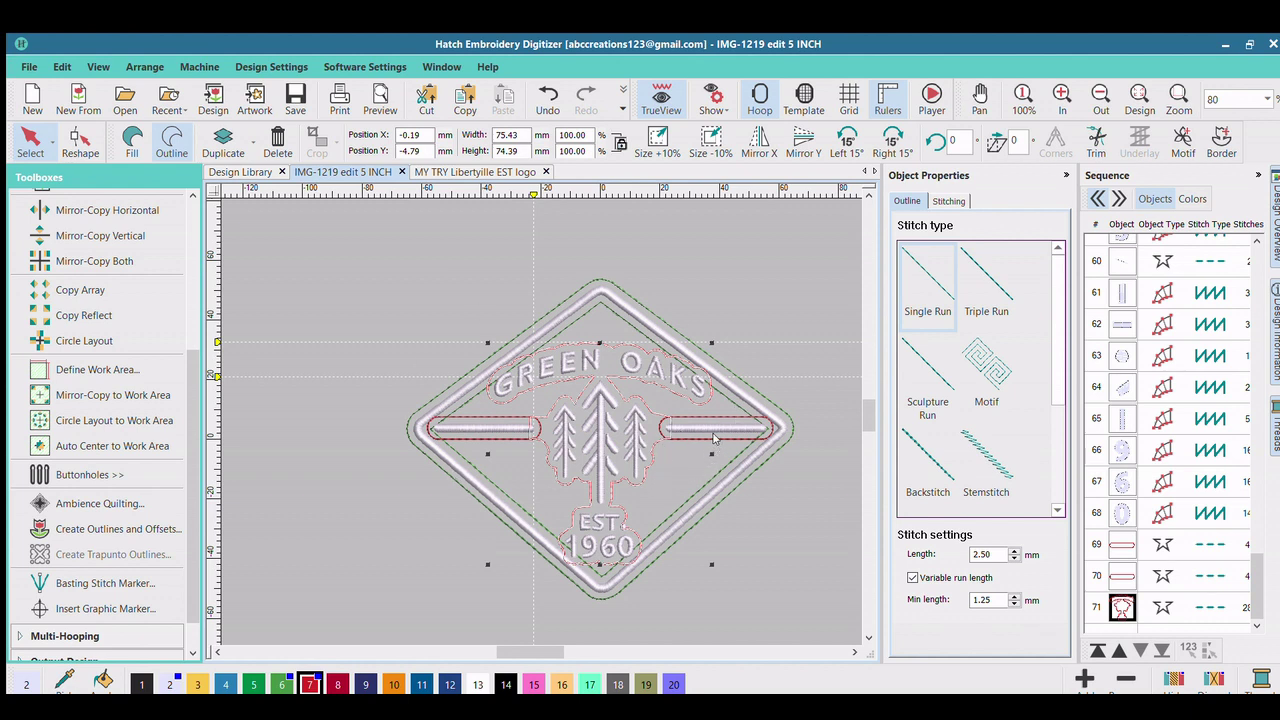
Step: Look at the MY TRY Libertyille EST logo design and return to IMG-1219 edit 5 INCH
drag(625, 414, 537, 399)
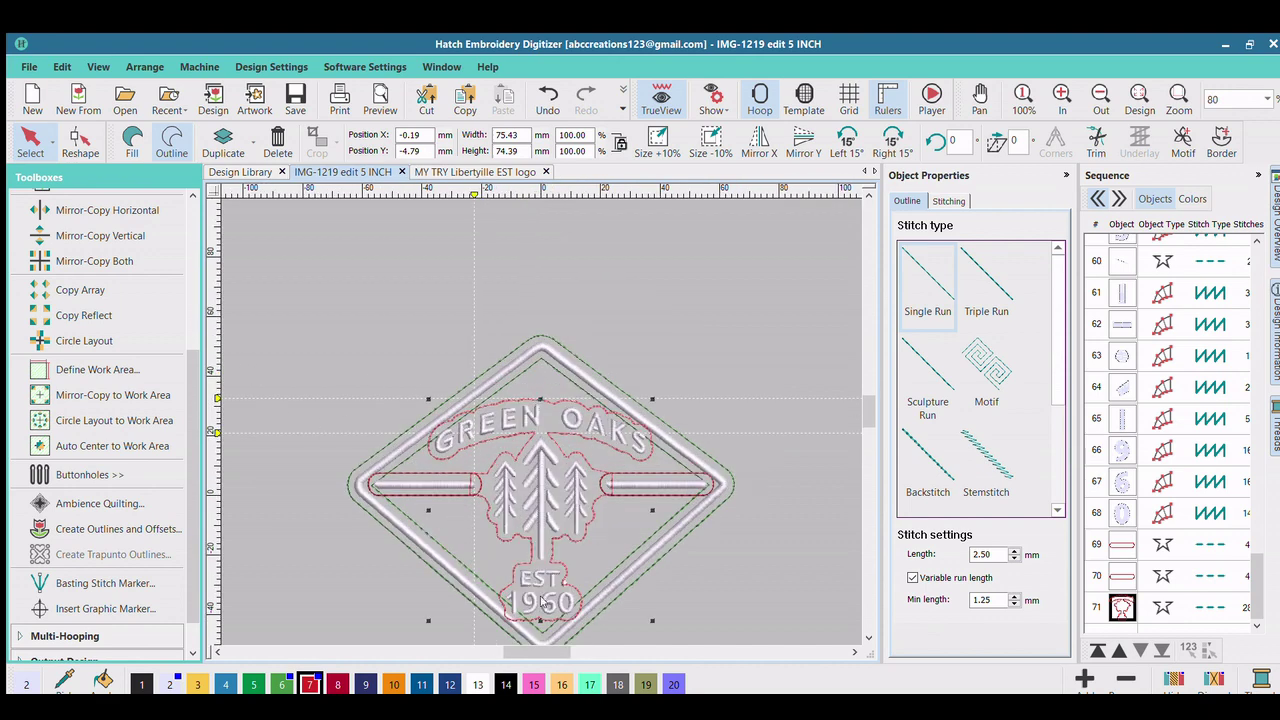
click(436, 173)
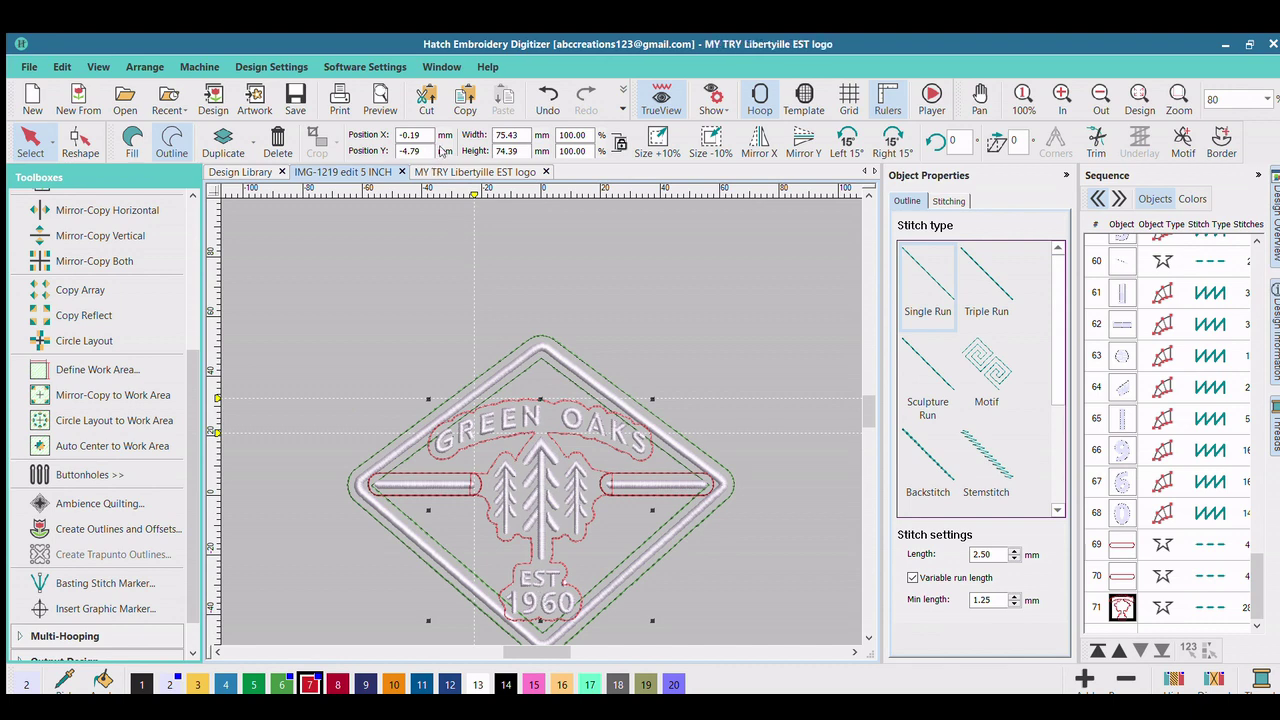
click(330, 172)
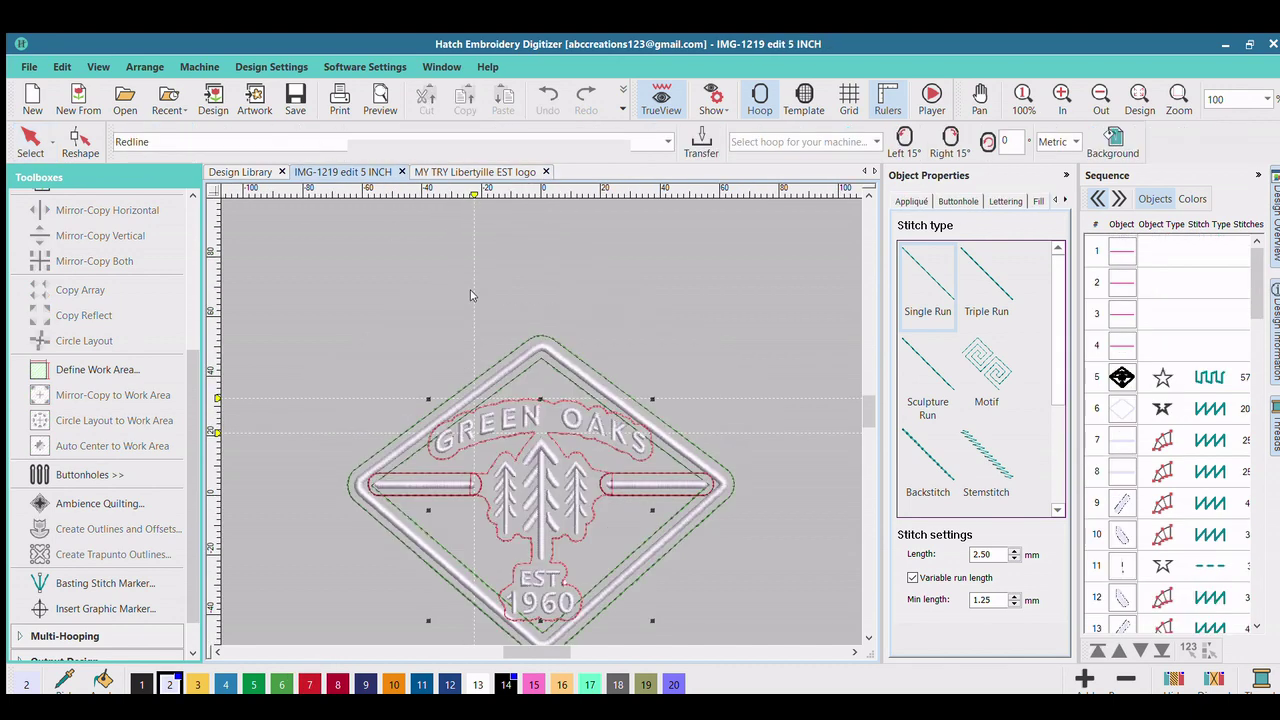
Step: Start digitizing a closed Tatami-filled shape, tracing the outer green diamond outline from its top corner around the right corner
scroll(77, 342, up, 5)
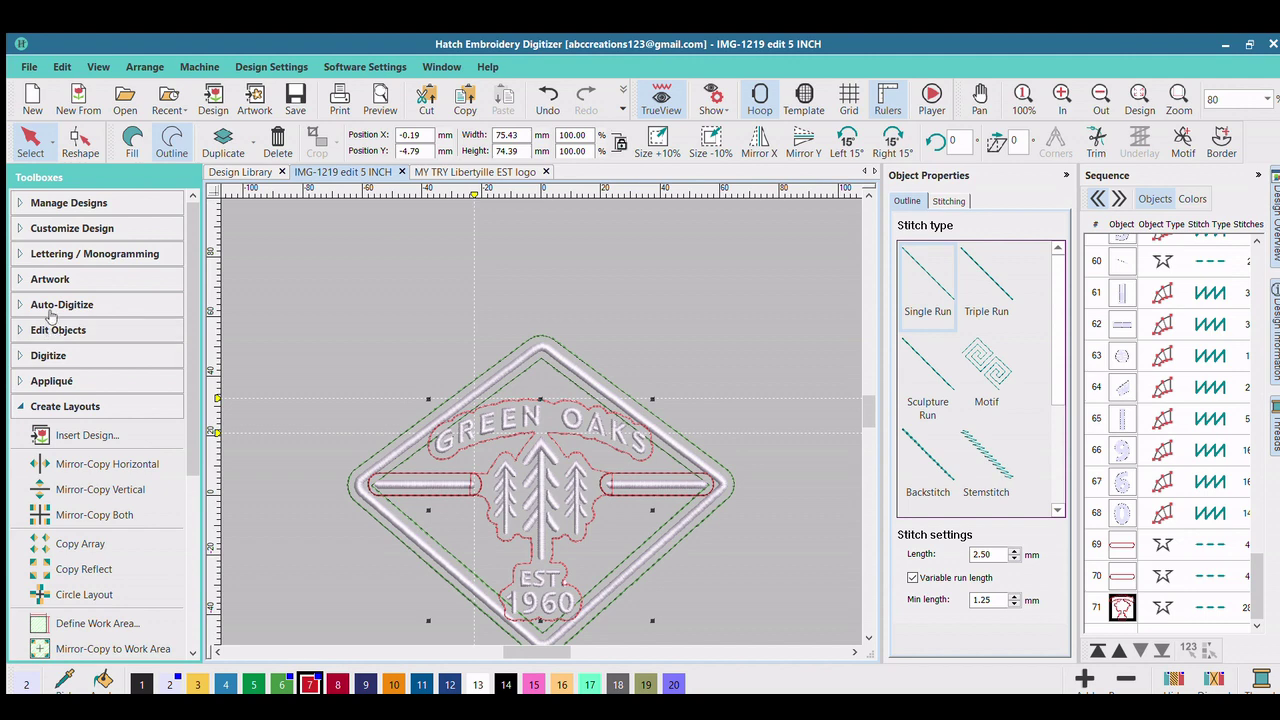
click(40, 355)
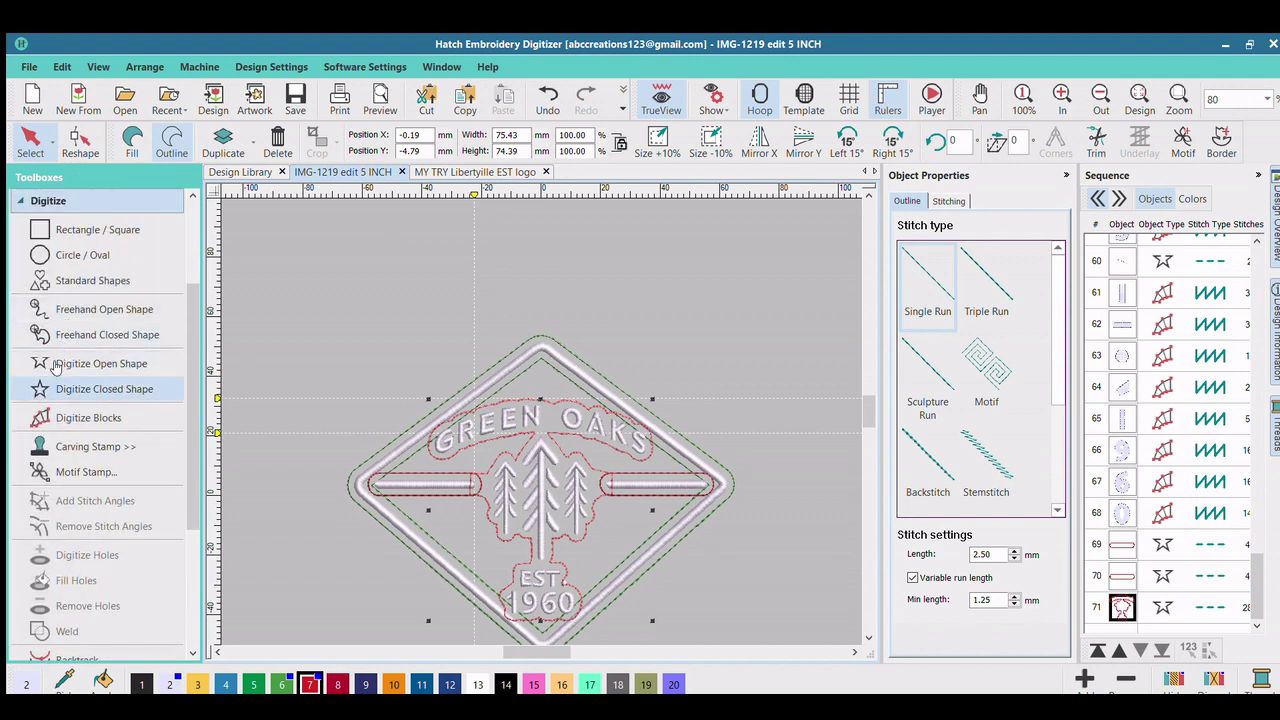
key(Escape)
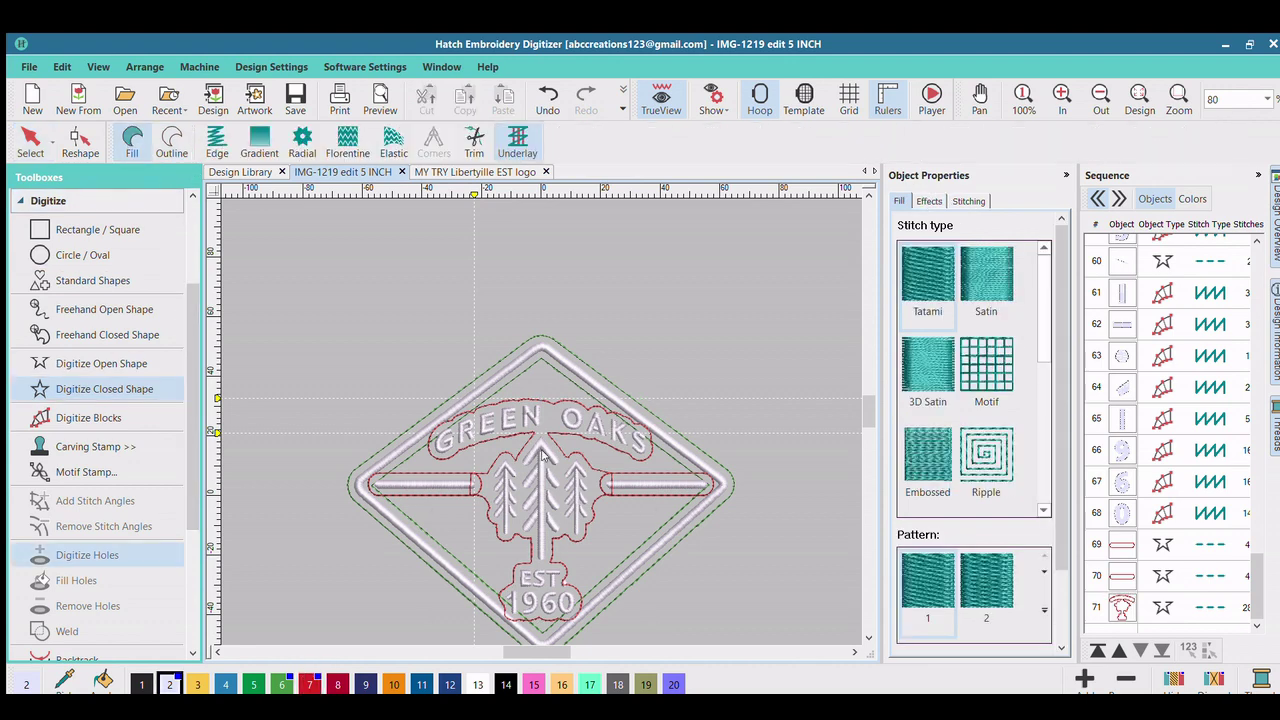
scroll(518, 346, up, 6)
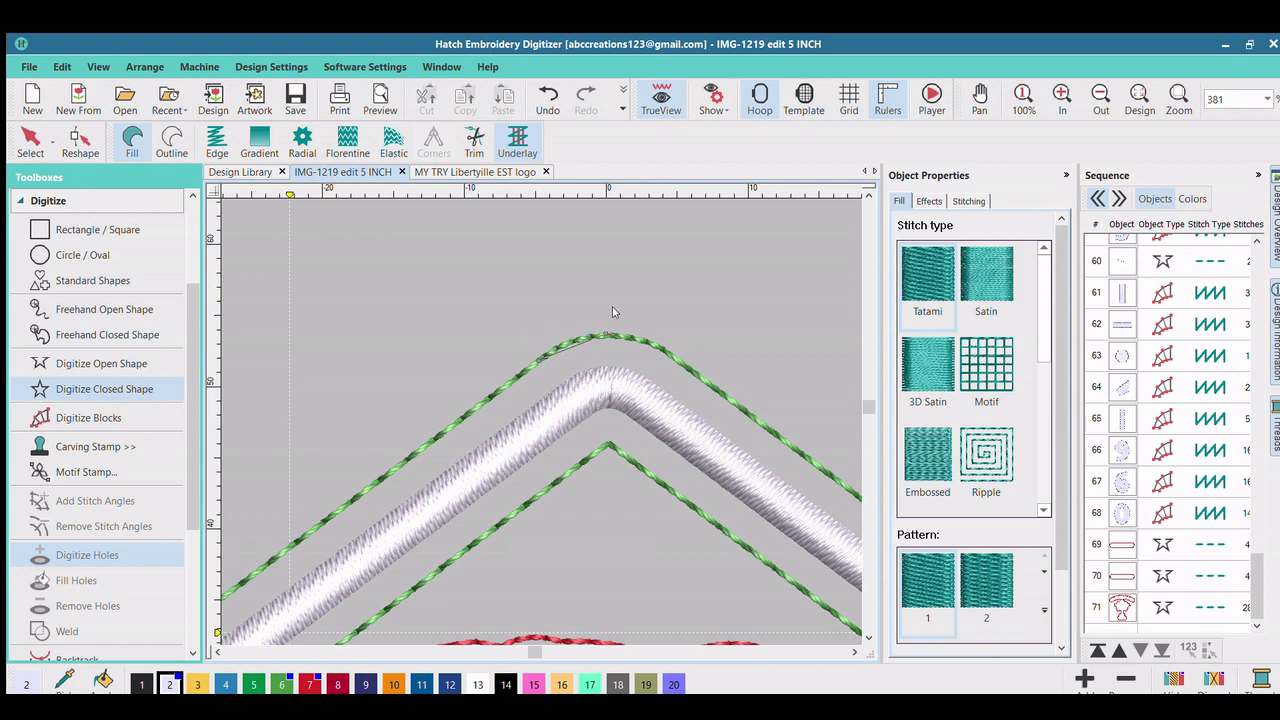
click(605, 334)
click(665, 328)
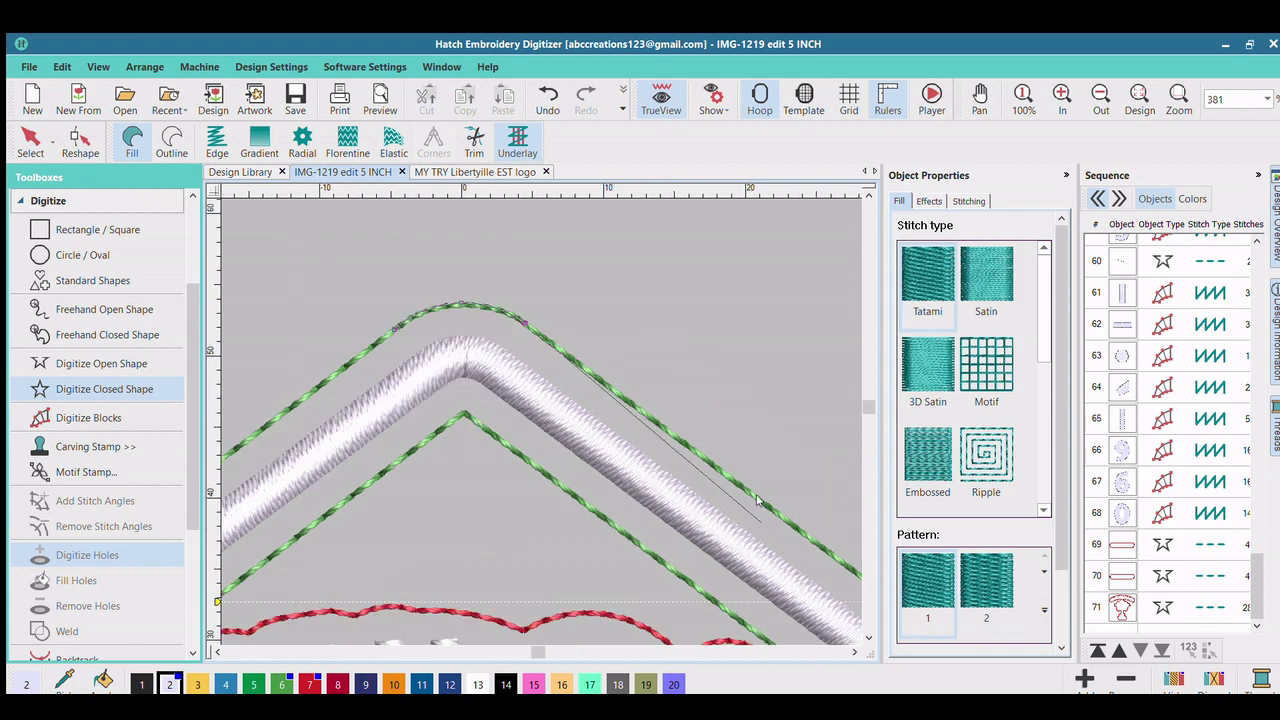
click(755, 569)
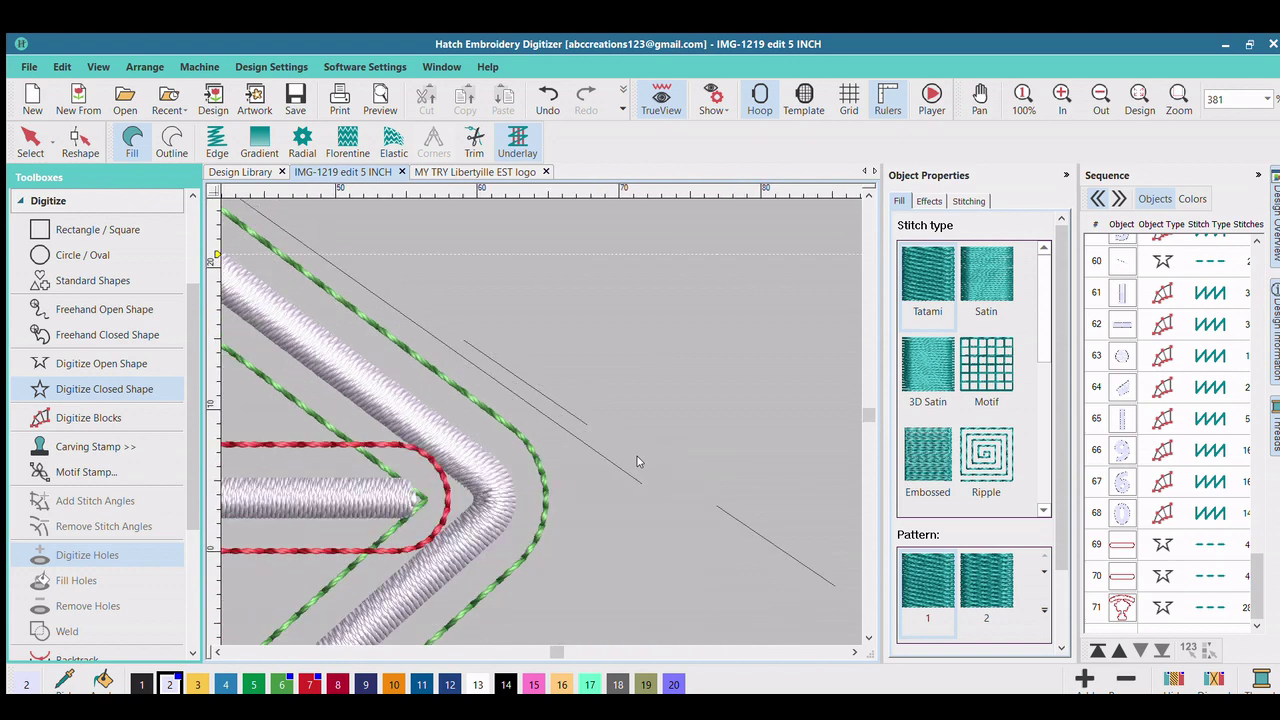
click(525, 436)
click(545, 497)
Step: Continue tracing the outer green outline around the bottom and left corners back to the top and generate the diamond fill
scroll(511, 541, down, 2)
scroll(513, 502, down, 4)
scroll(513, 502, left, 4)
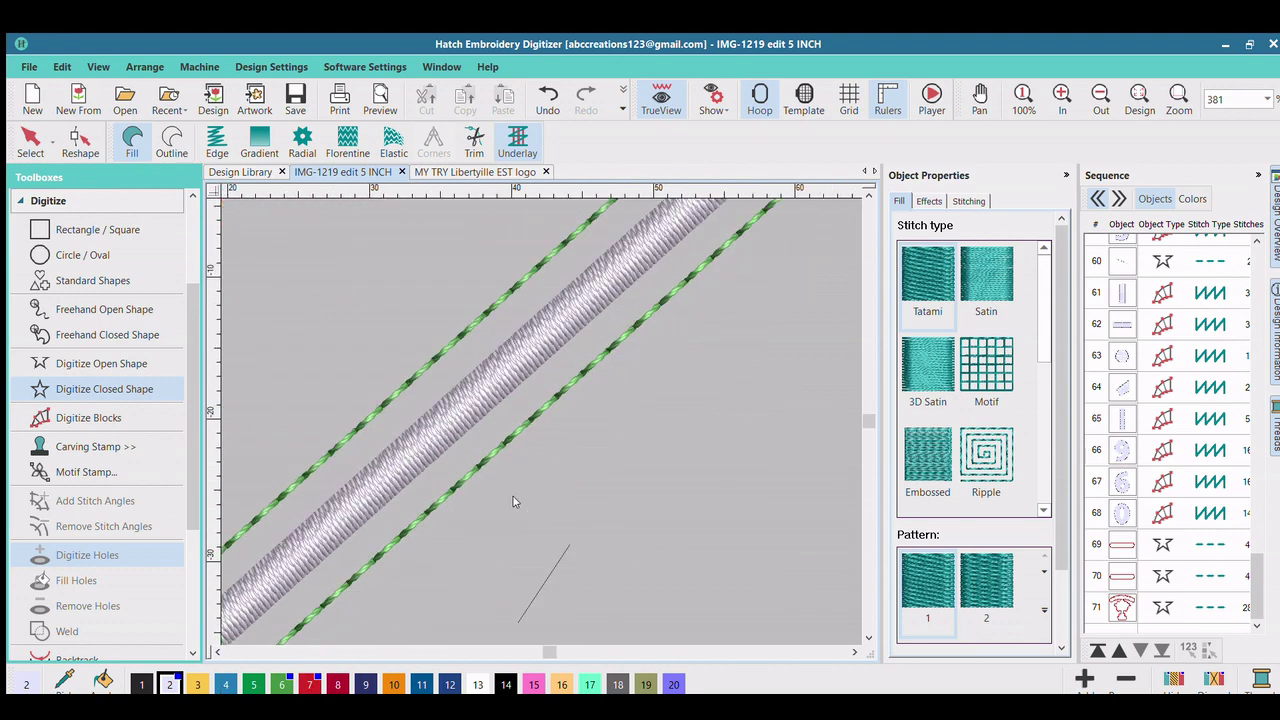
scroll(513, 502, left, 4)
scroll(430, 510, down, 3)
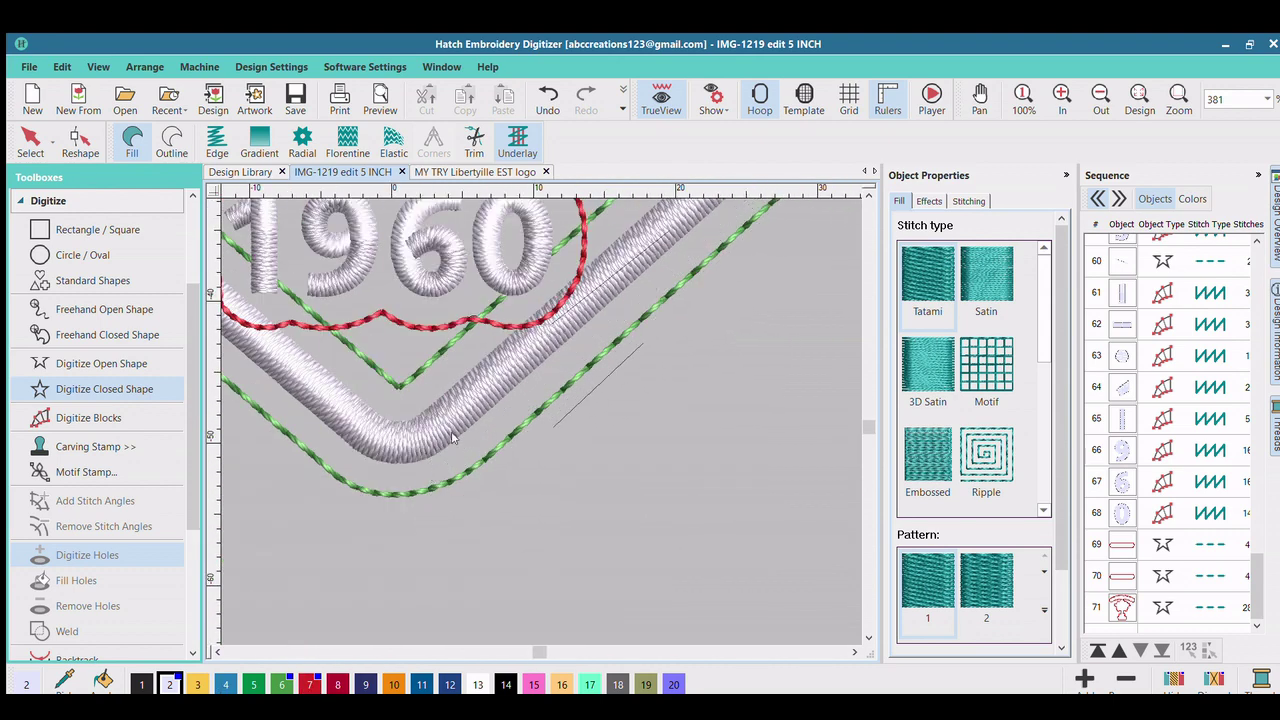
click(477, 462)
click(407, 493)
click(320, 468)
click(308, 427)
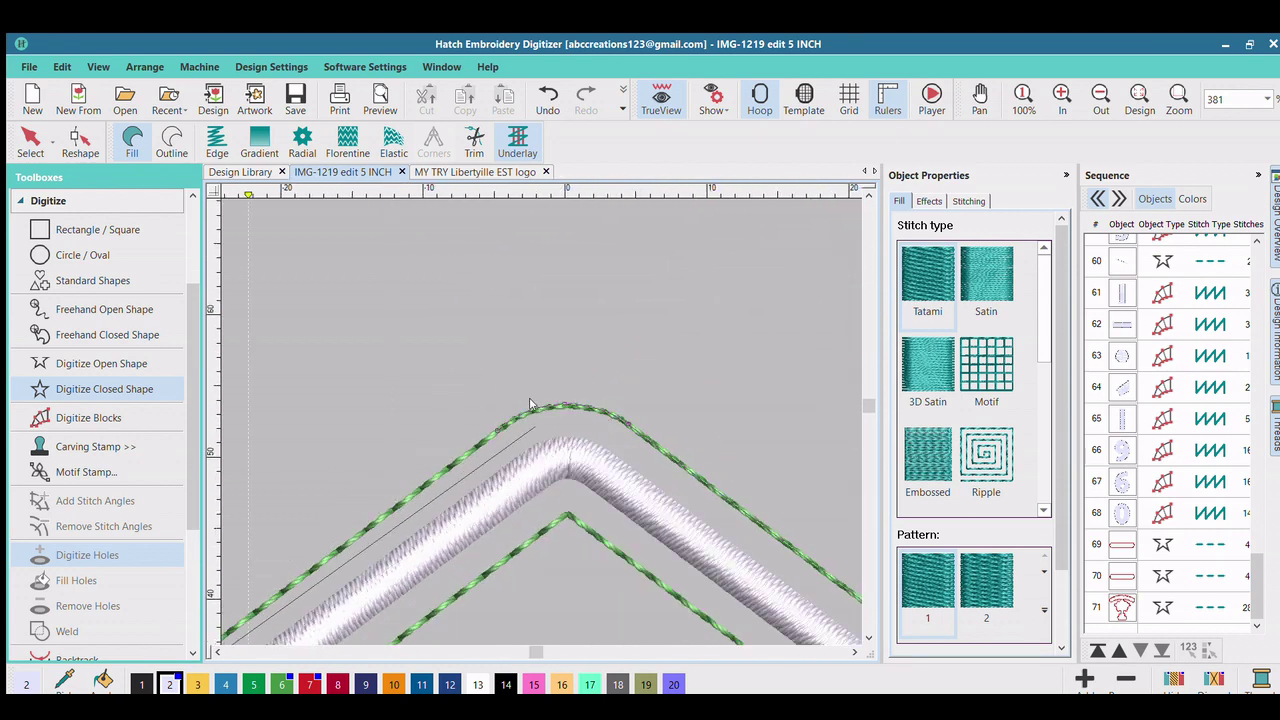
click(515, 360)
key(Return)
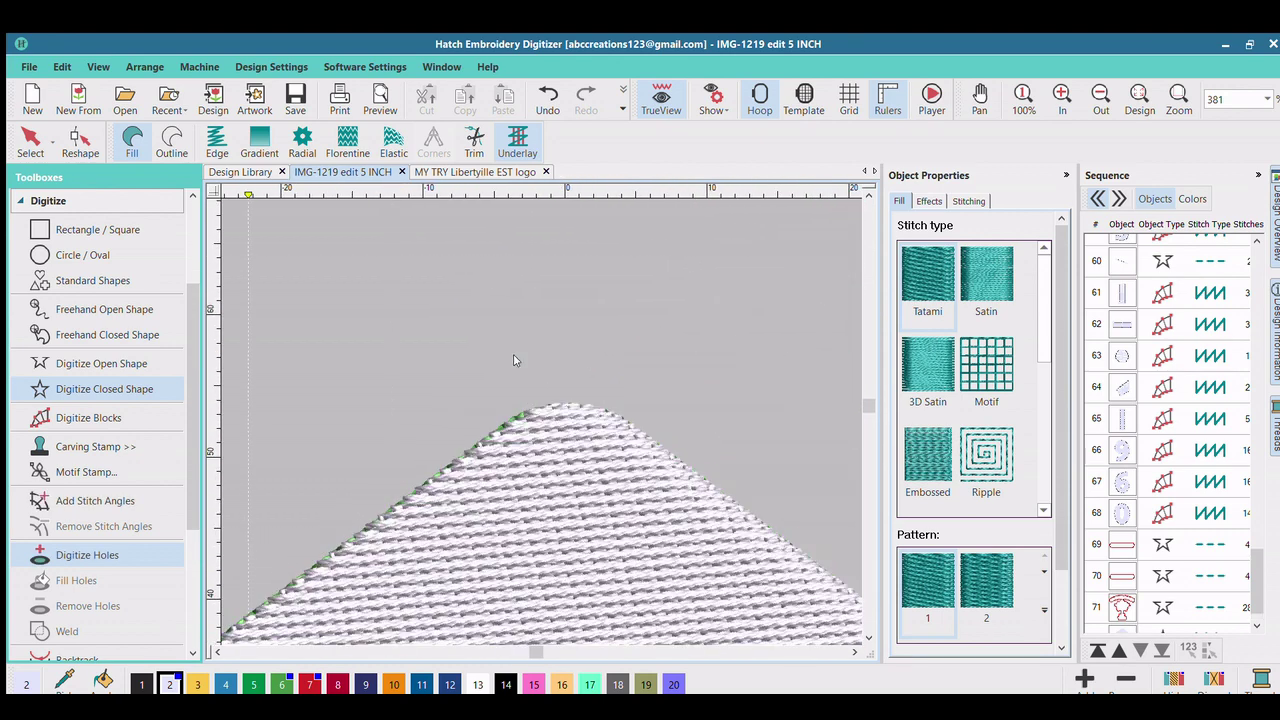
Step: Recolor the new diamond fill to black, thread color 1
scroll(529, 356, down, 4)
scroll(535, 398, down, 3)
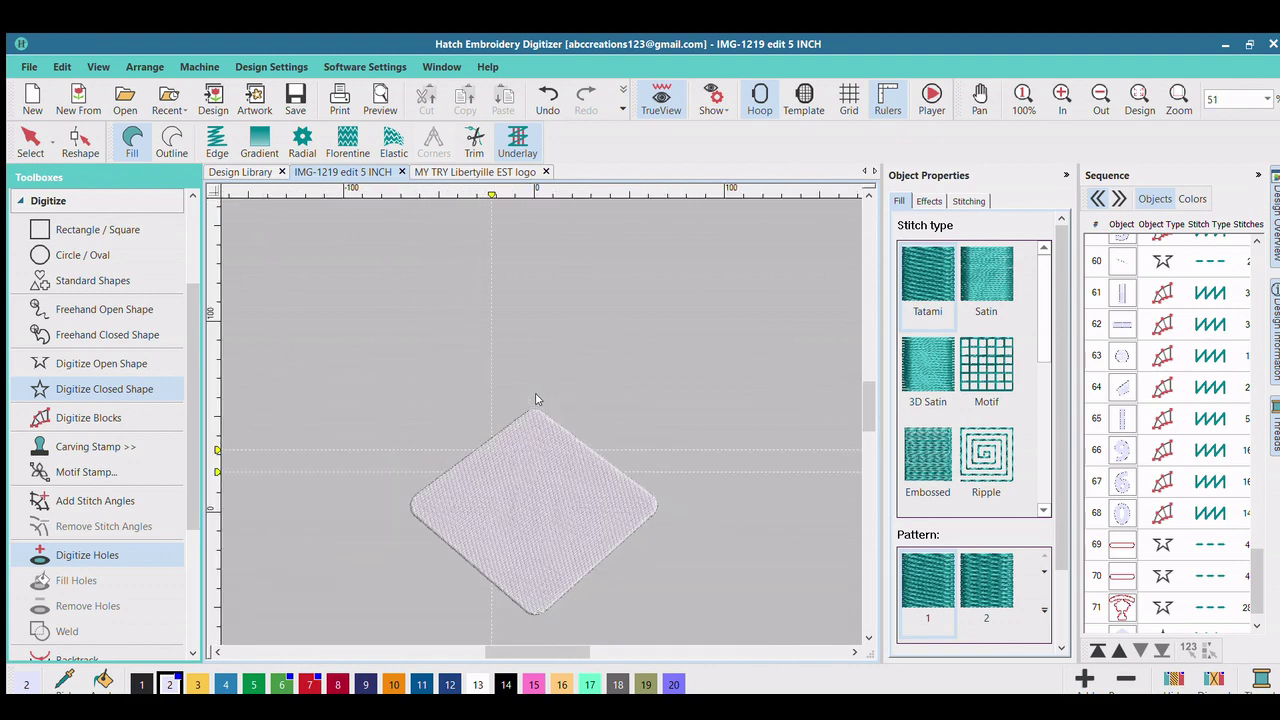
scroll(537, 400, up, 4)
scroll(534, 396, down, 1)
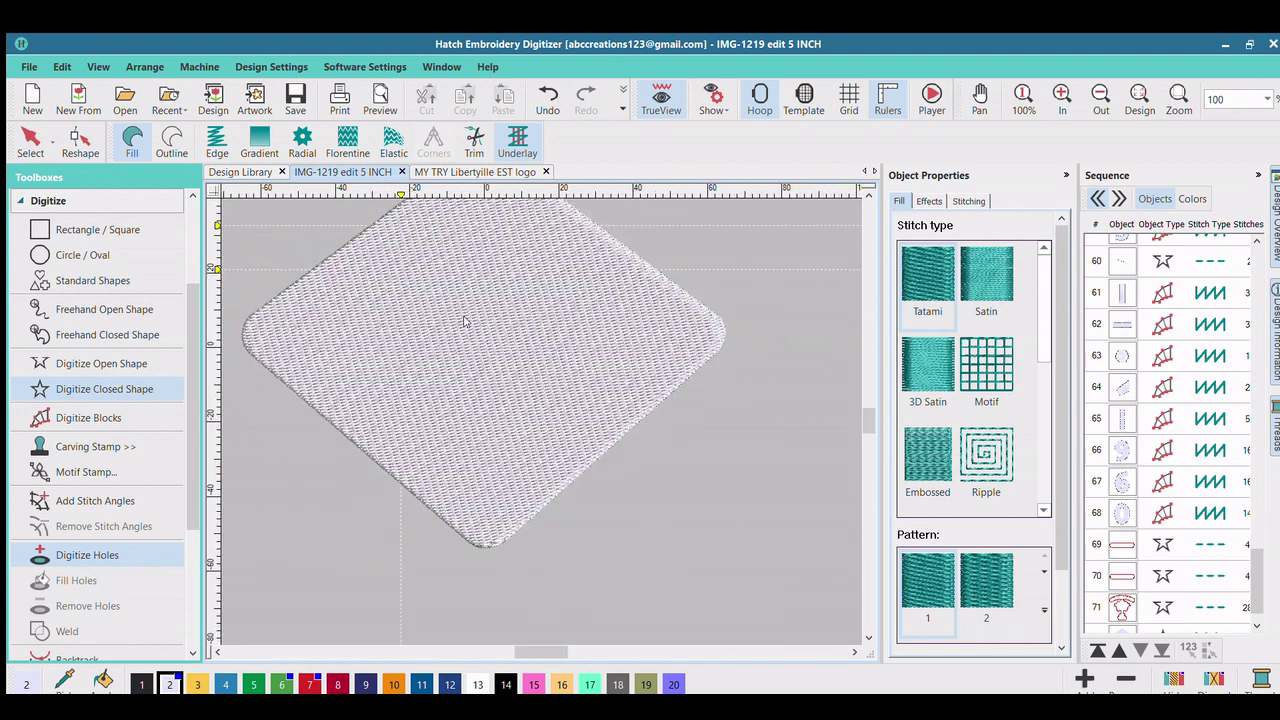
scroll(1109, 425, down, 1)
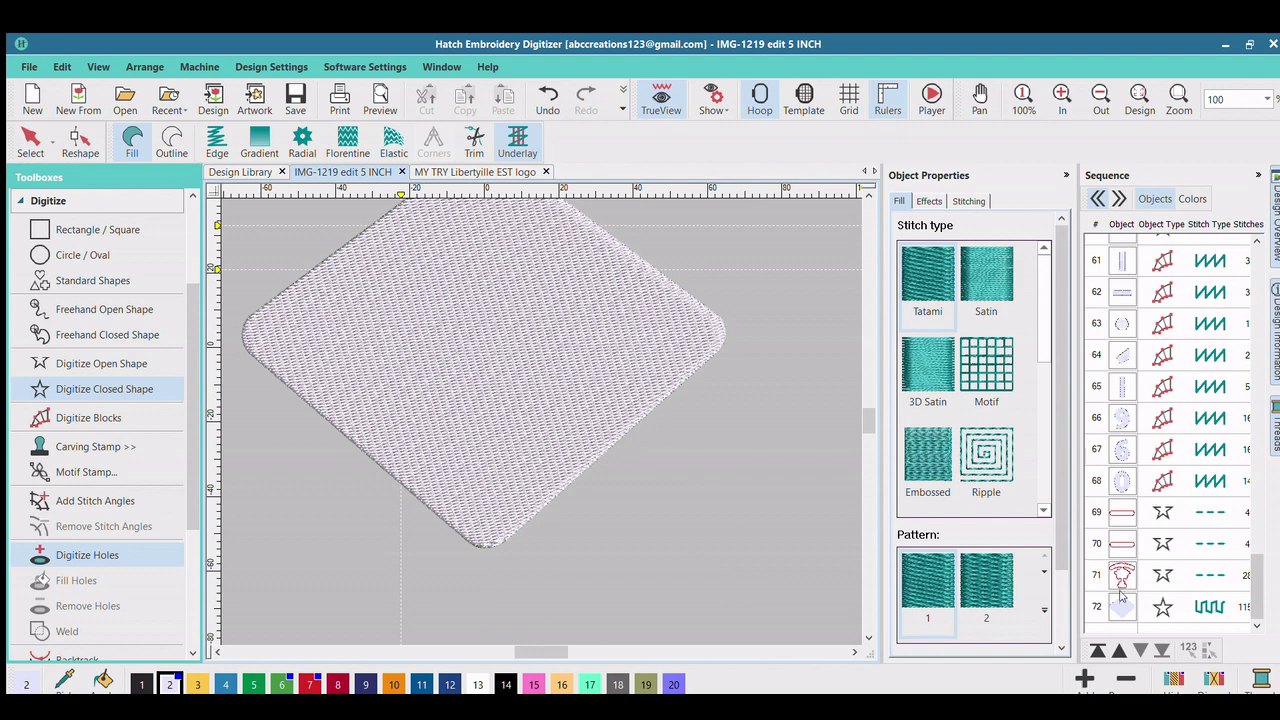
click(1122, 605)
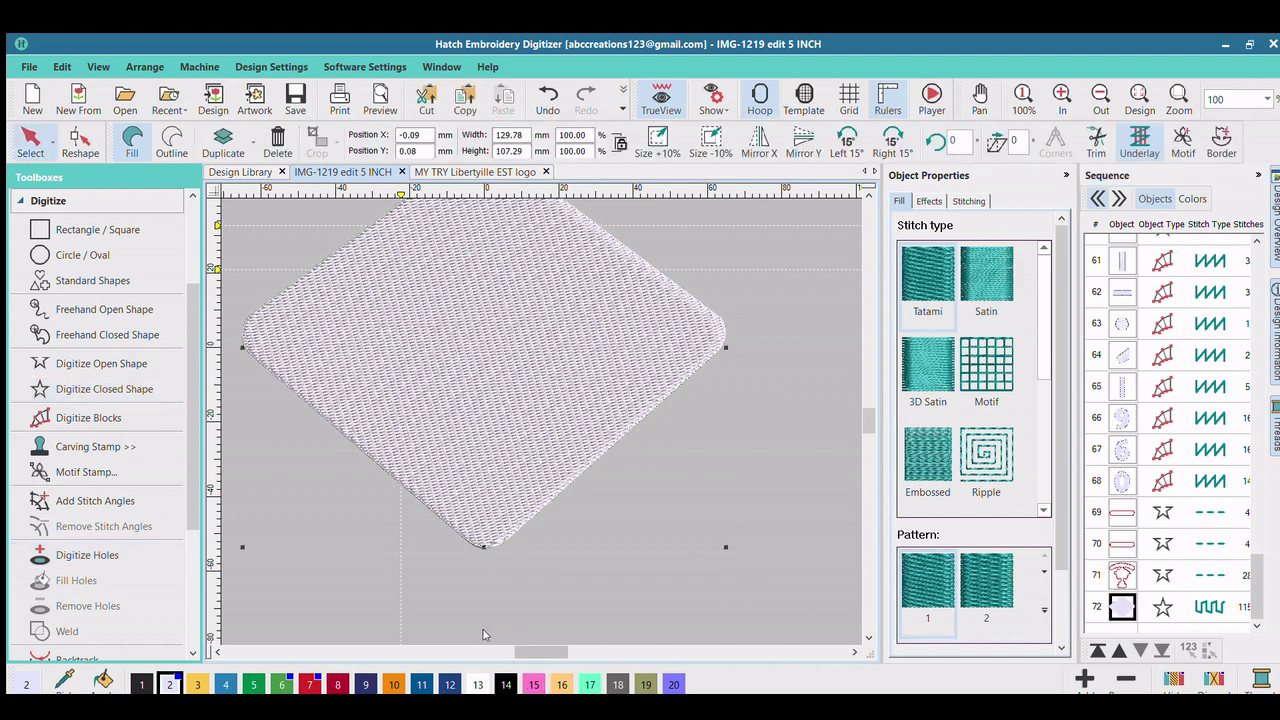
click(141, 684)
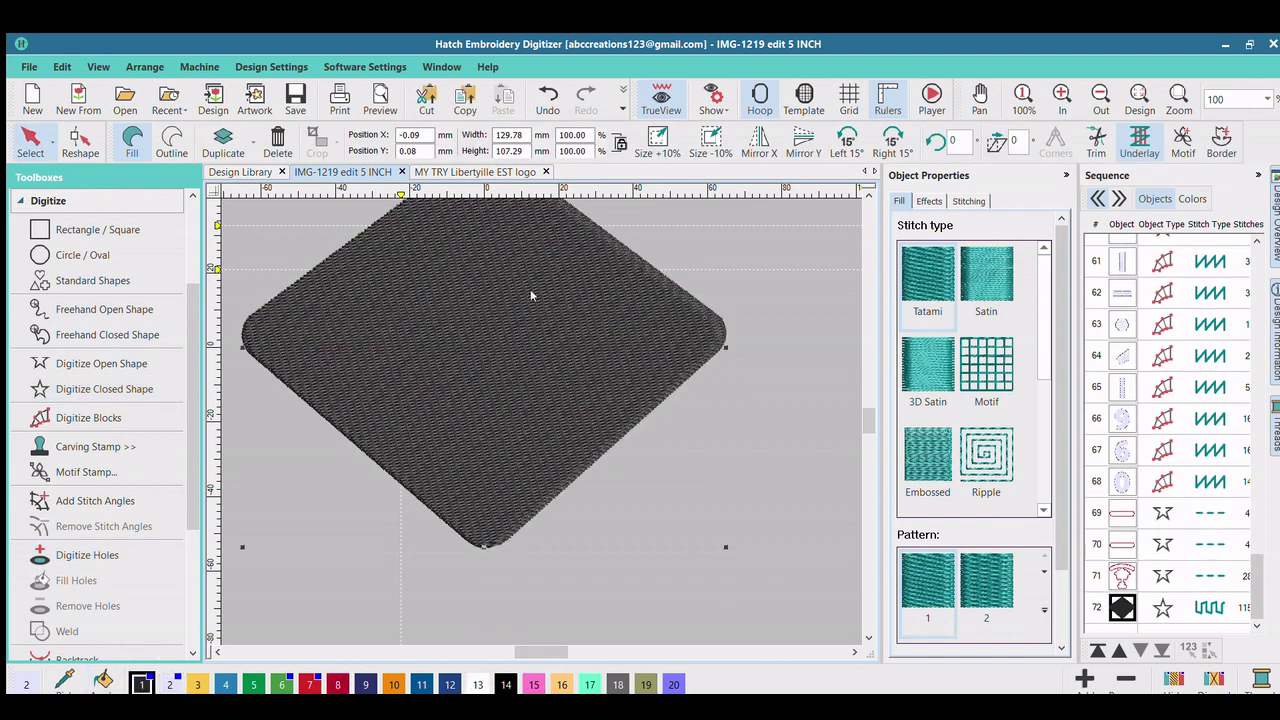
Step: Switch off TrueView to expose the lettering, tree and bar outlines beneath the diamond fill
scroll(535, 394, up, 3)
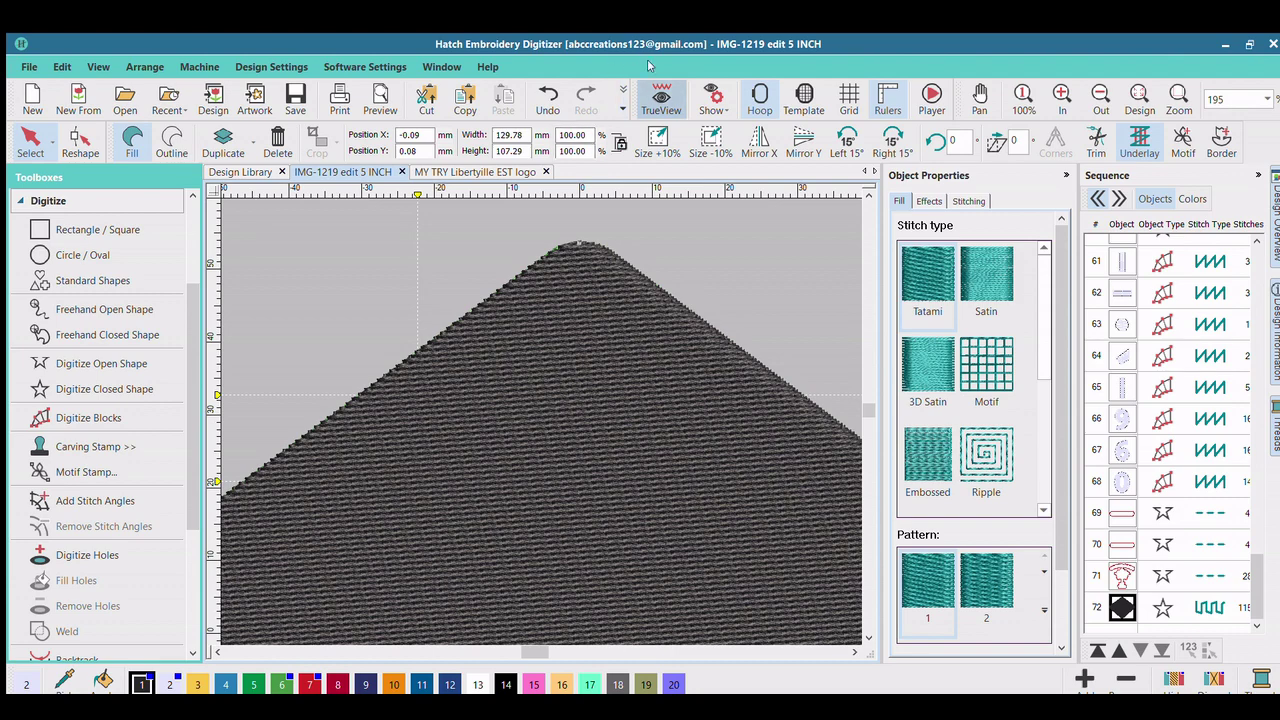
click(660, 97)
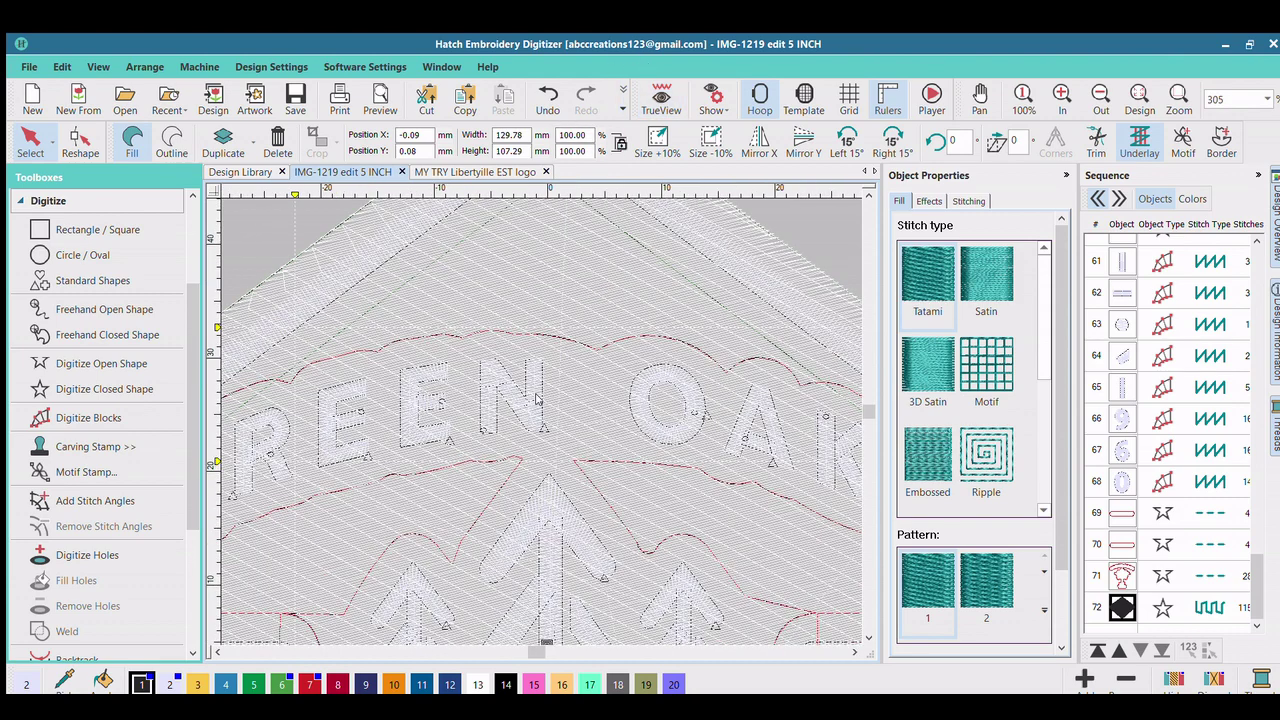
scroll(366, 263, up, 2)
scroll(536, 399, down, 3)
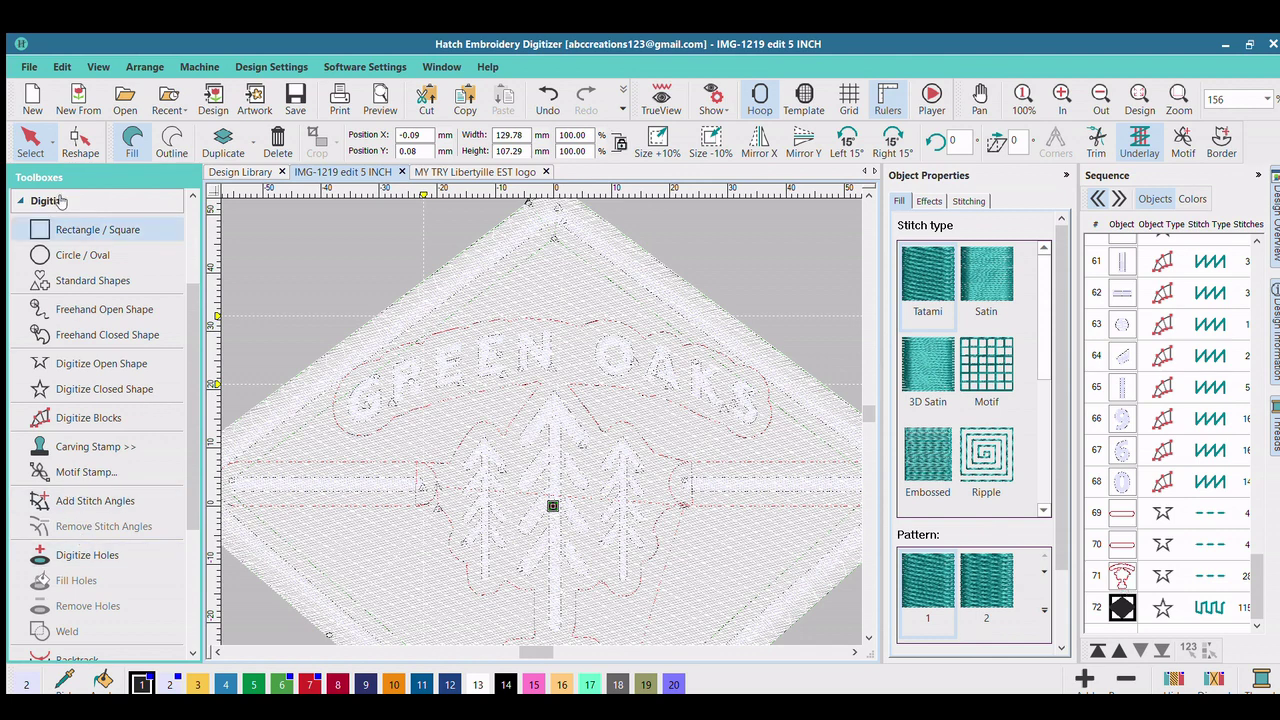
Step: Digitize a hole in the diamond fill between the top inner green outline and the upper edge of the GREEN OAKS lettering outline
click(94, 549)
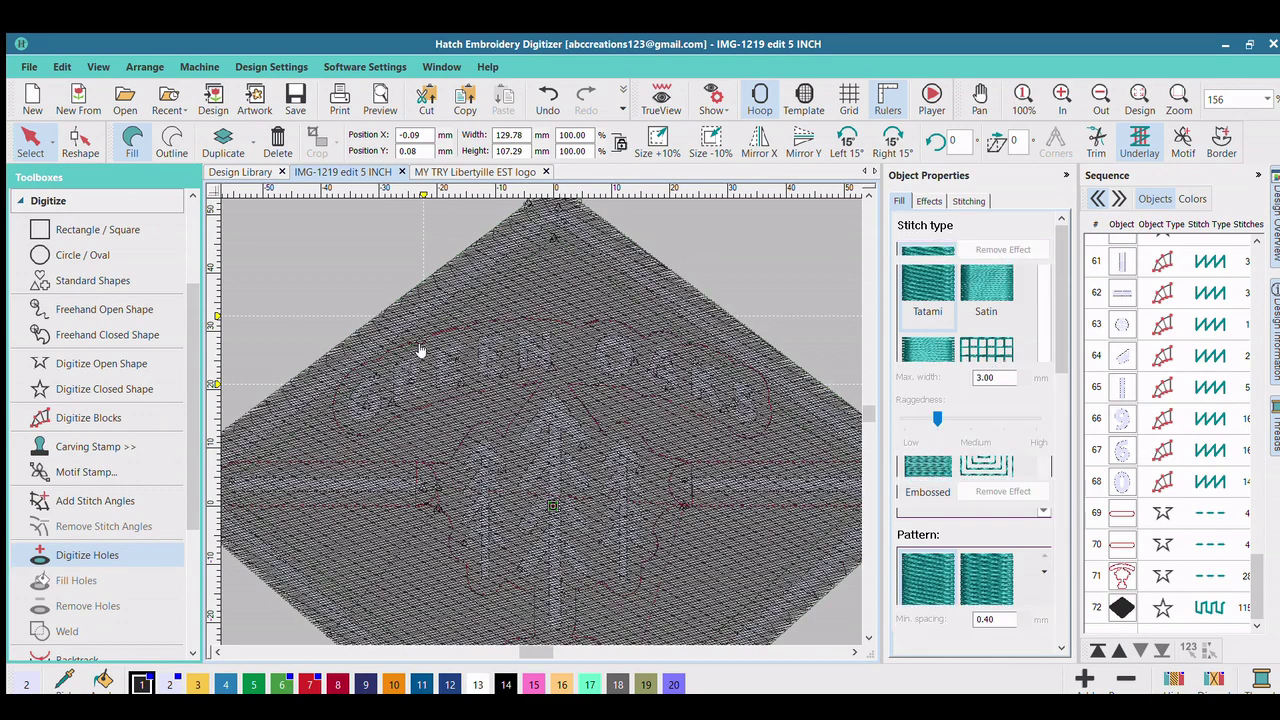
scroll(426, 346, up, 1)
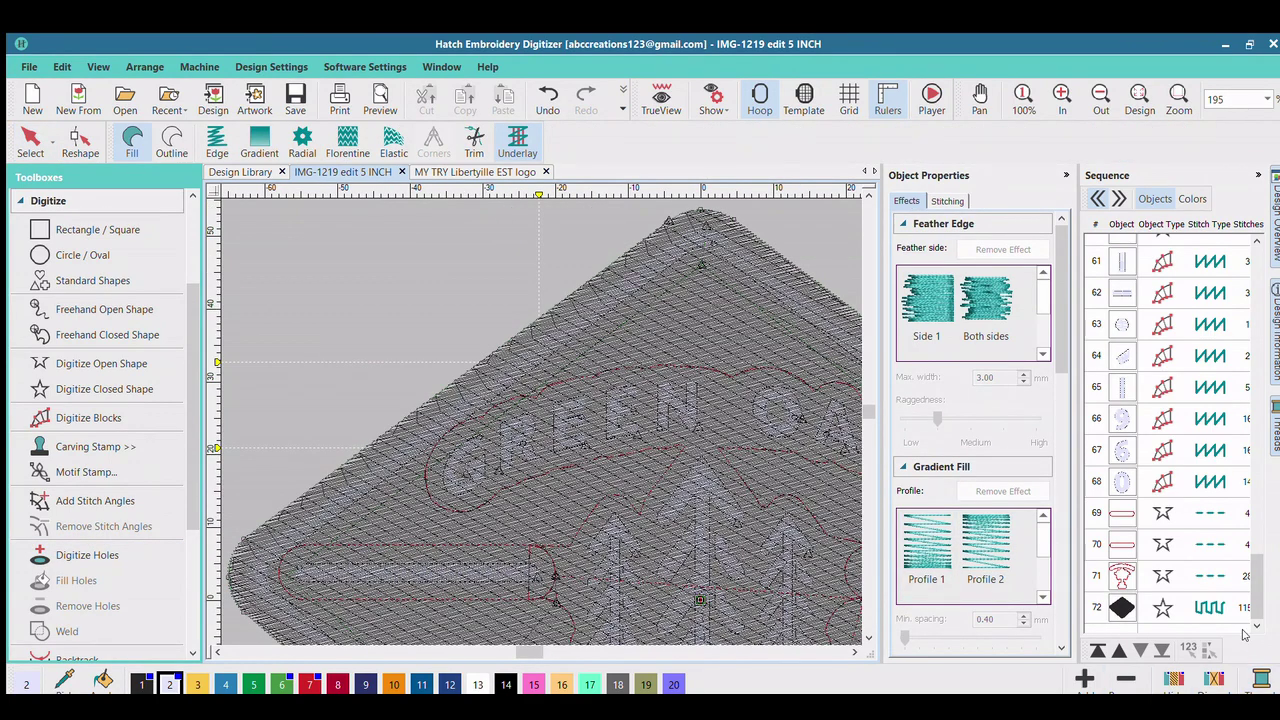
scroll(590, 330, up, 2)
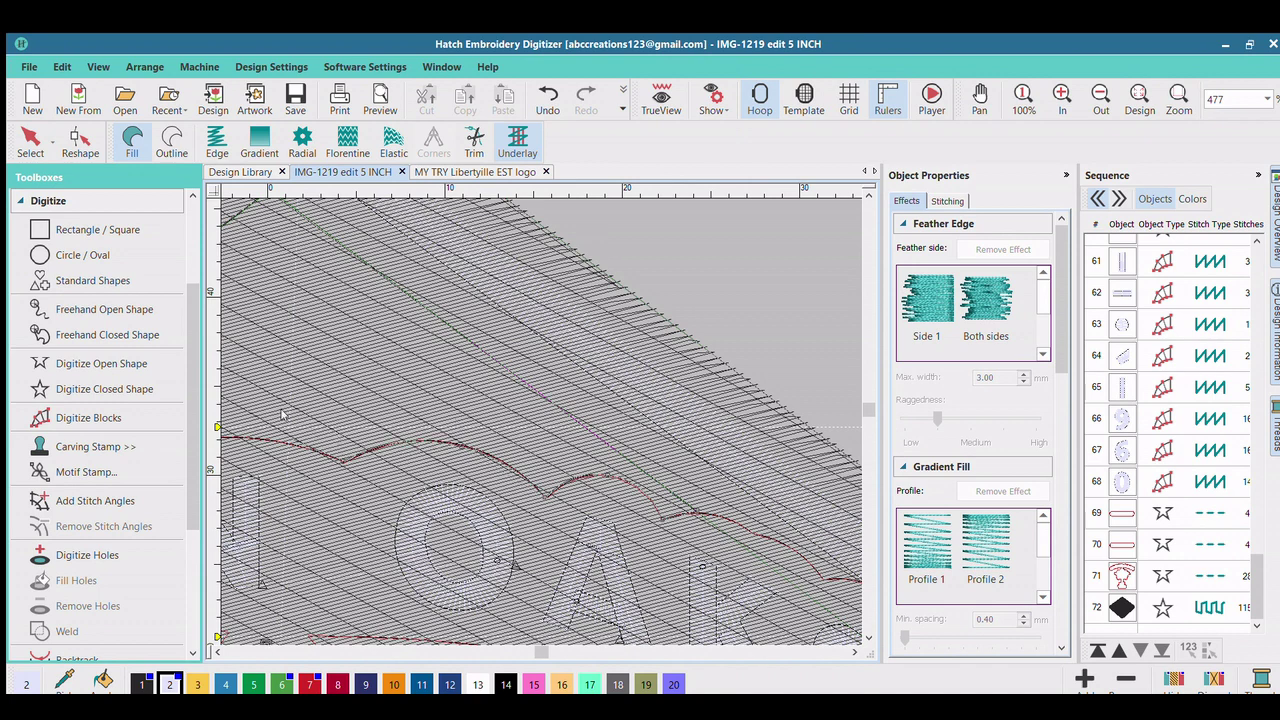
scroll(340, 440, left, 3)
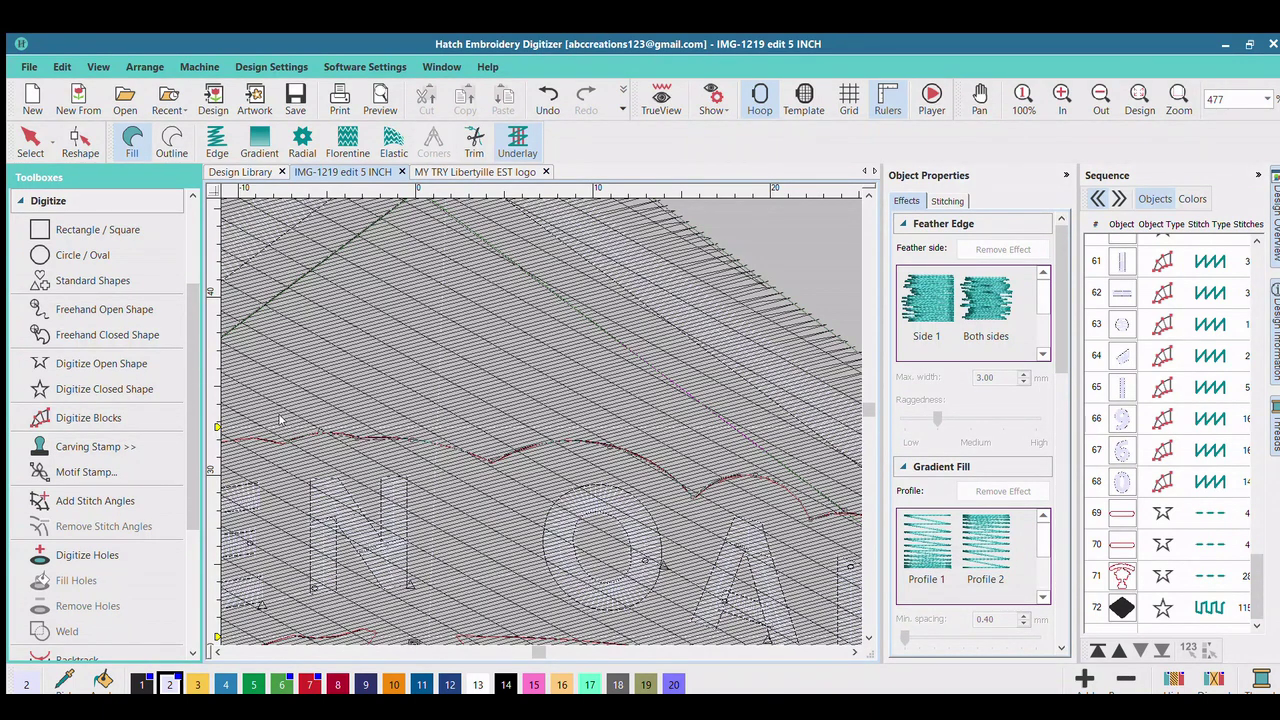
scroll(277, 425, left, 3)
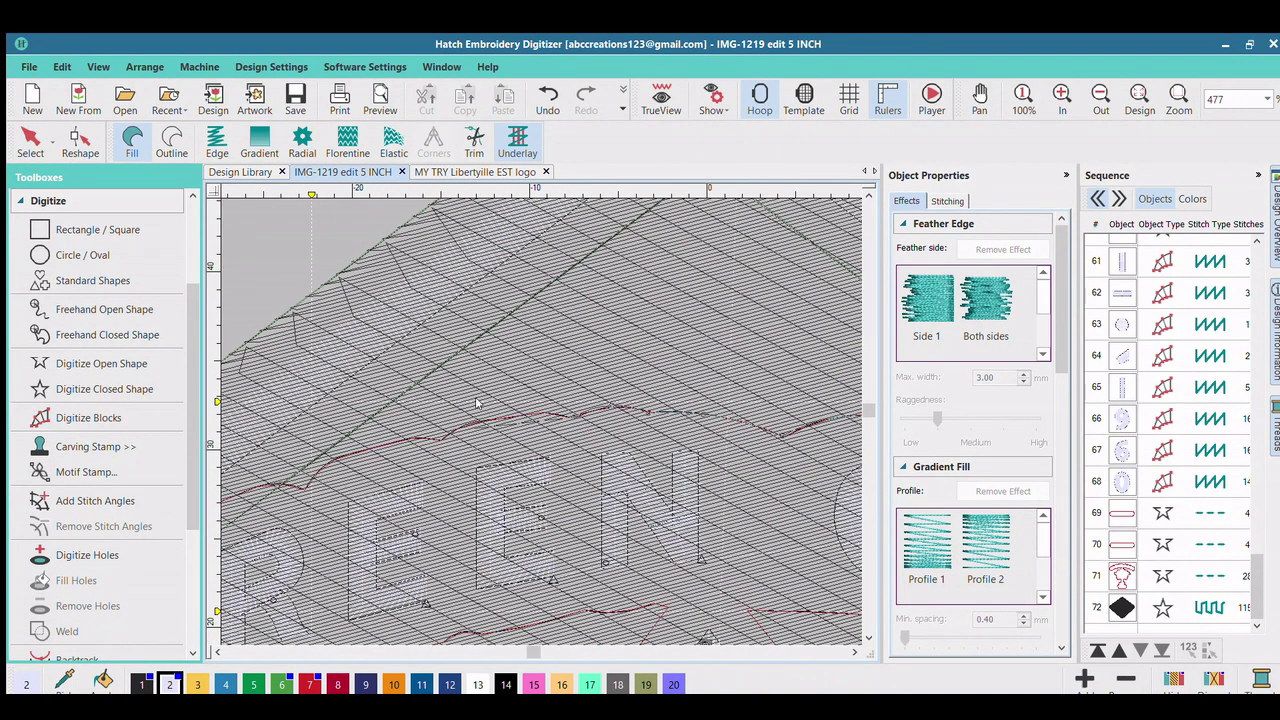
scroll(271, 387, left, 3)
key(Return)
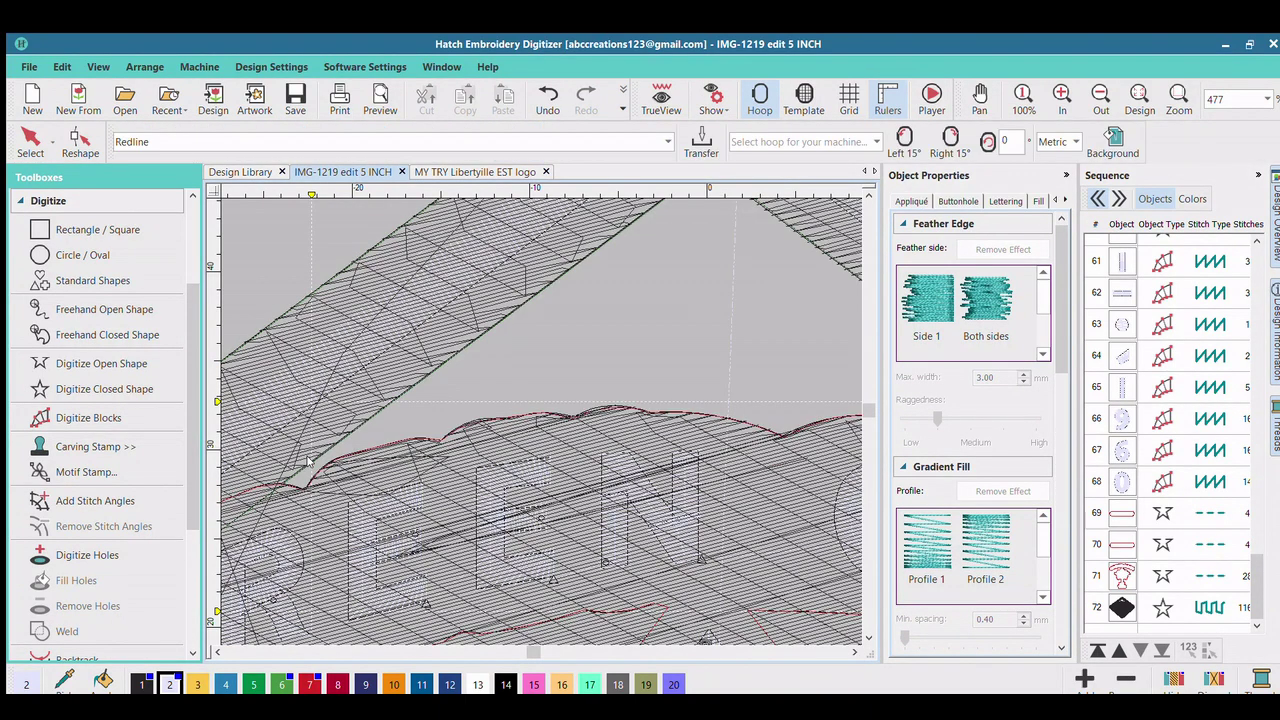
Step: Check the new top hole in TrueView and return to the plain stitch view
scroll(536, 398, down, 2)
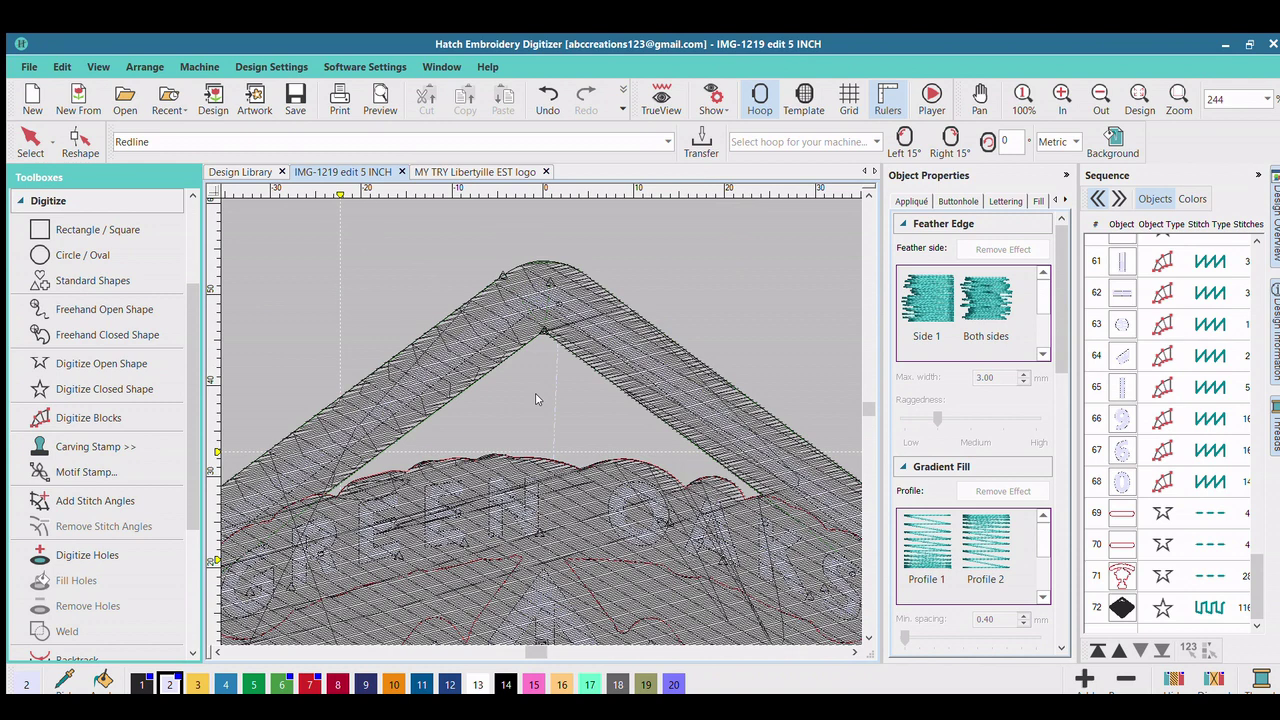
click(661, 97)
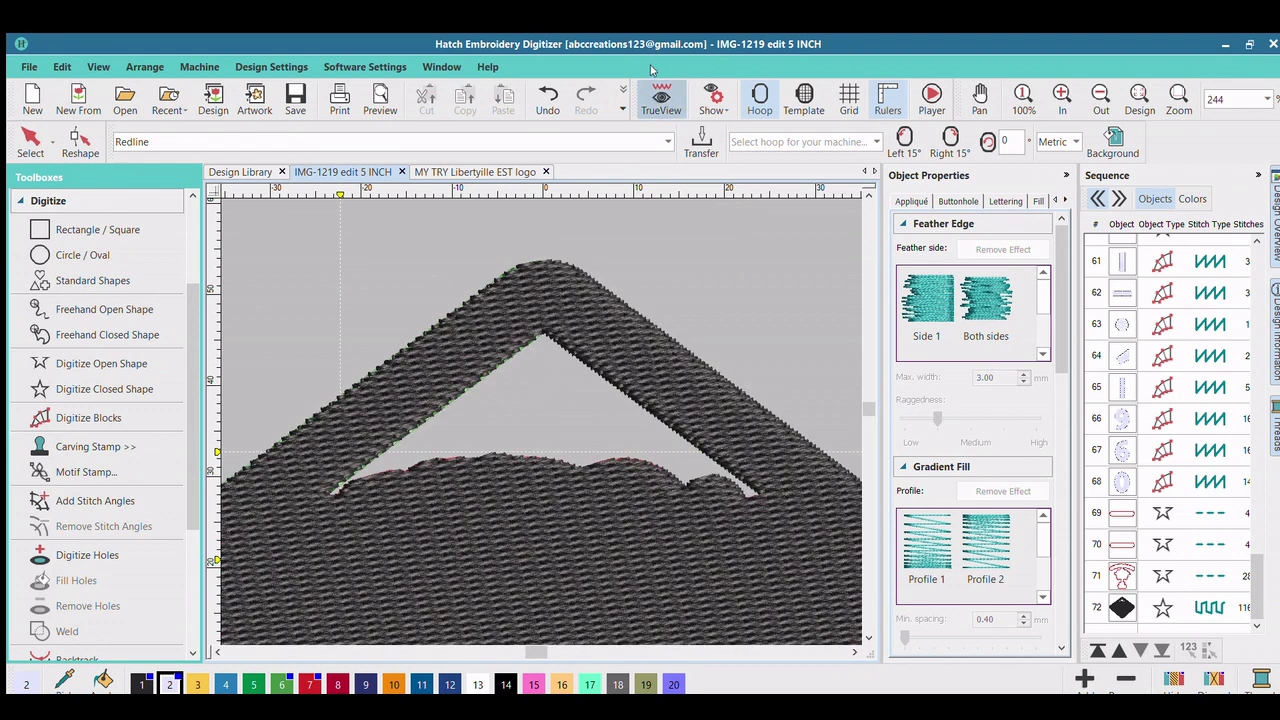
click(658, 95)
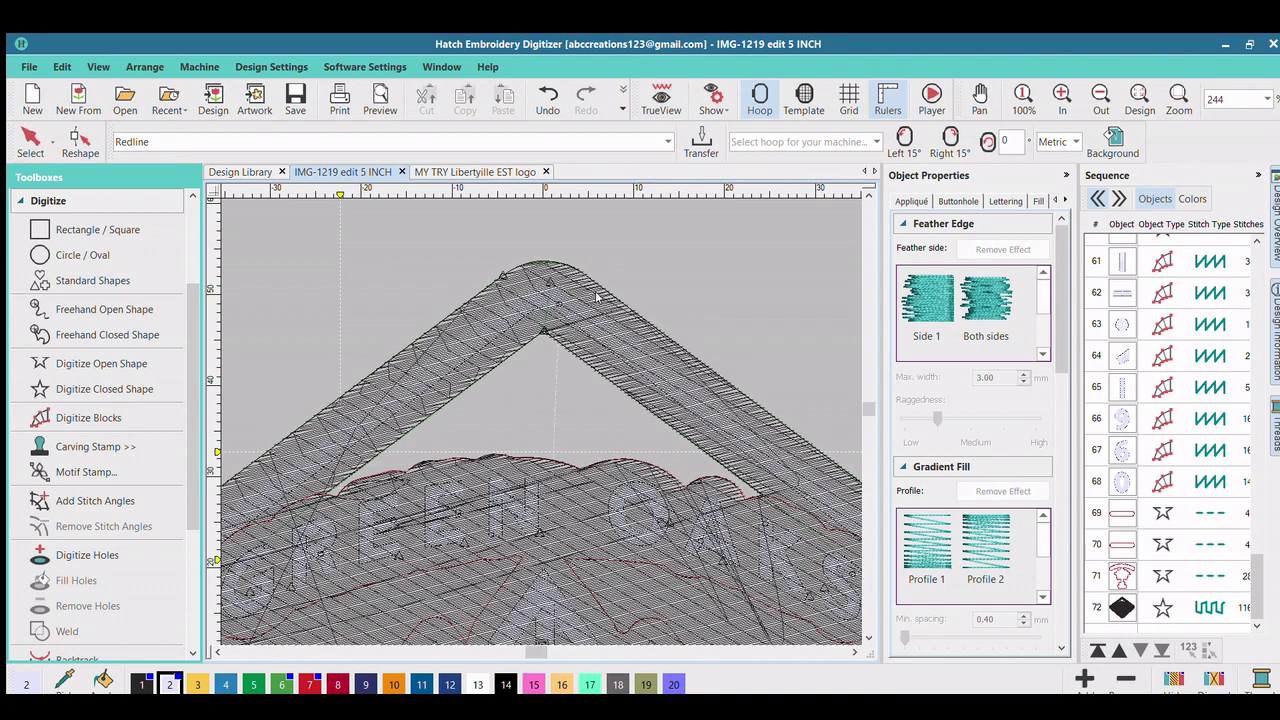
Step: Start another hole in the diamond fill, tracing over the left and center tree outlines and onto the lettering outline's lower edge
scroll(852, 615, down, 5)
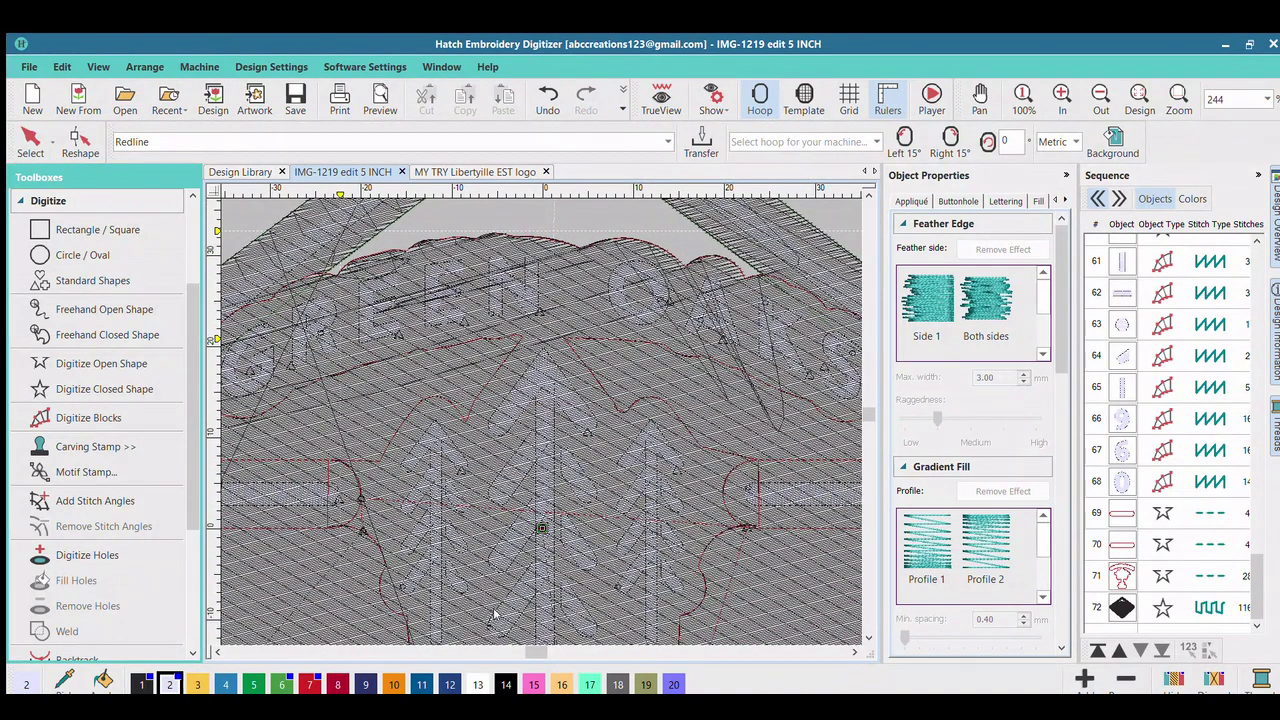
drag(528, 651, 516, 616)
scroll(697, 375, down, 3)
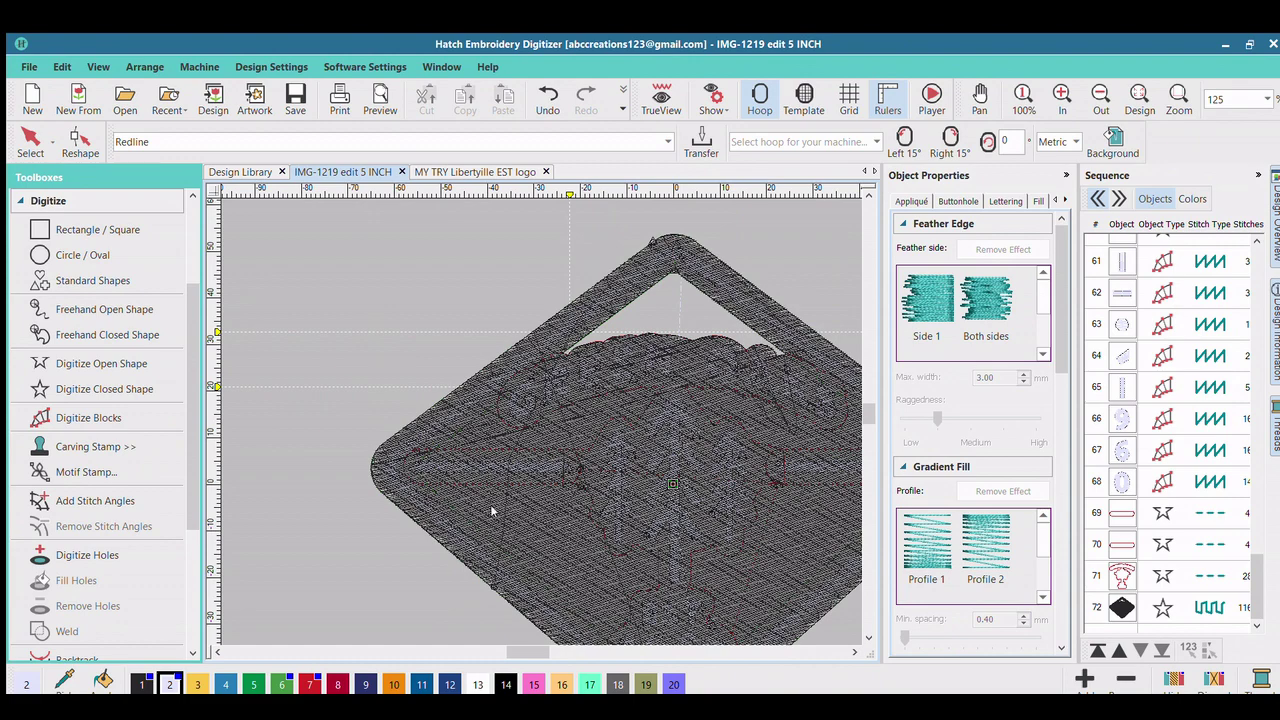
scroll(535, 372, up, 4)
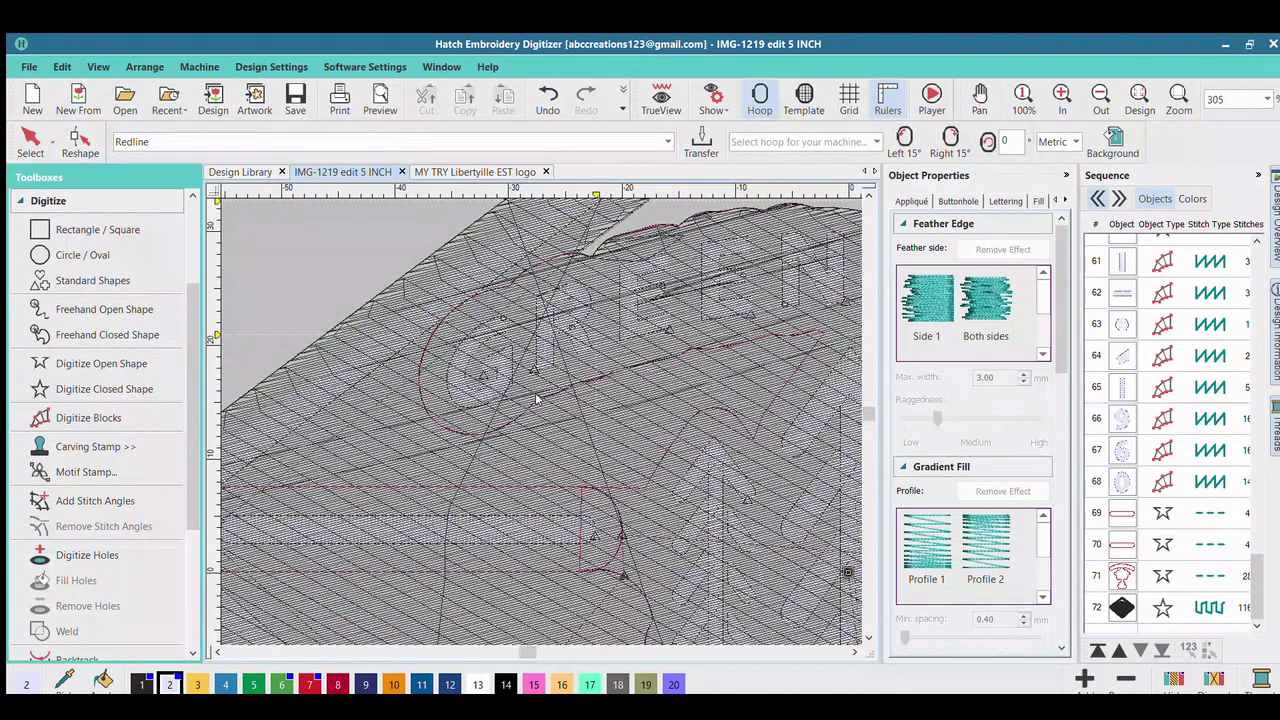
click(1108, 614)
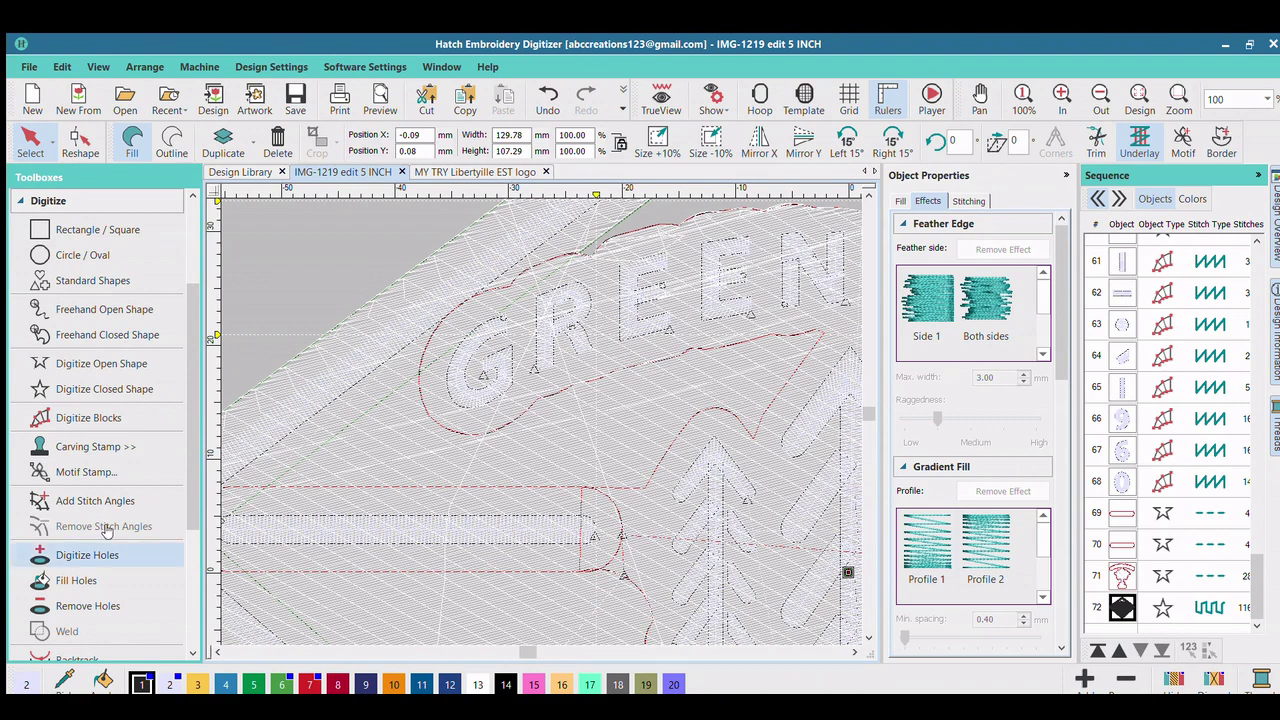
click(87, 555)
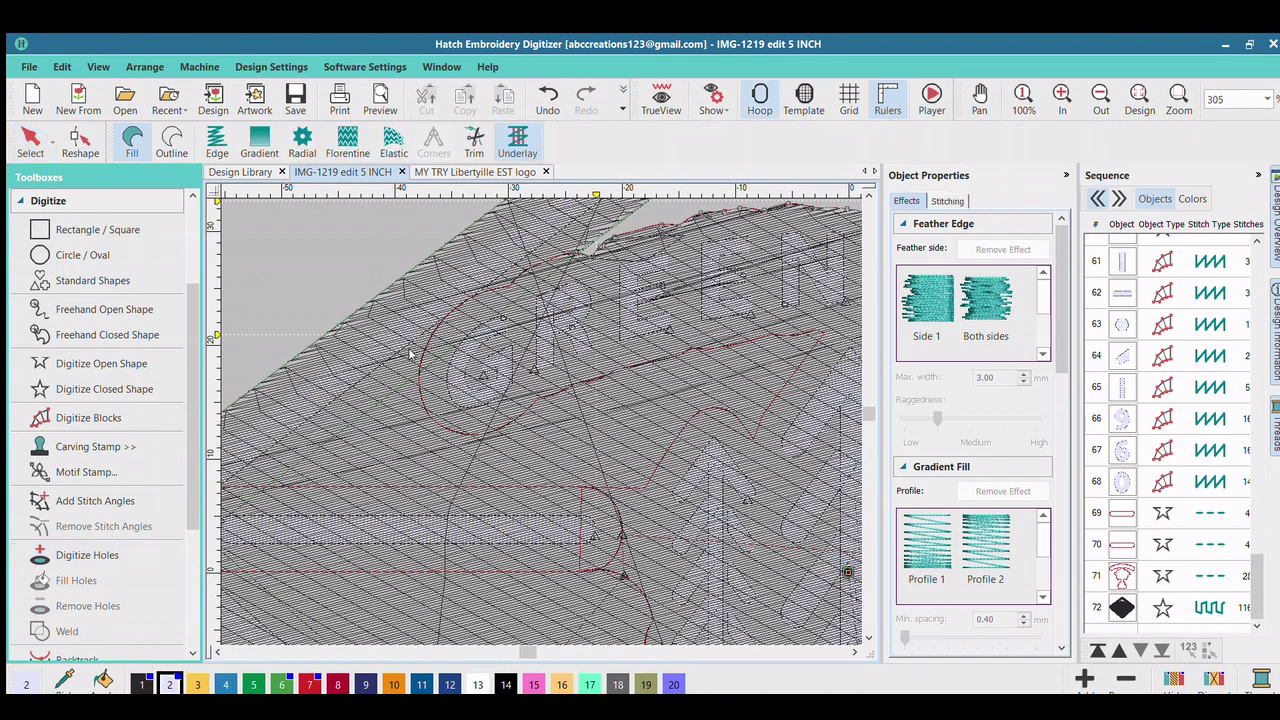
scroll(402, 348, up, 4)
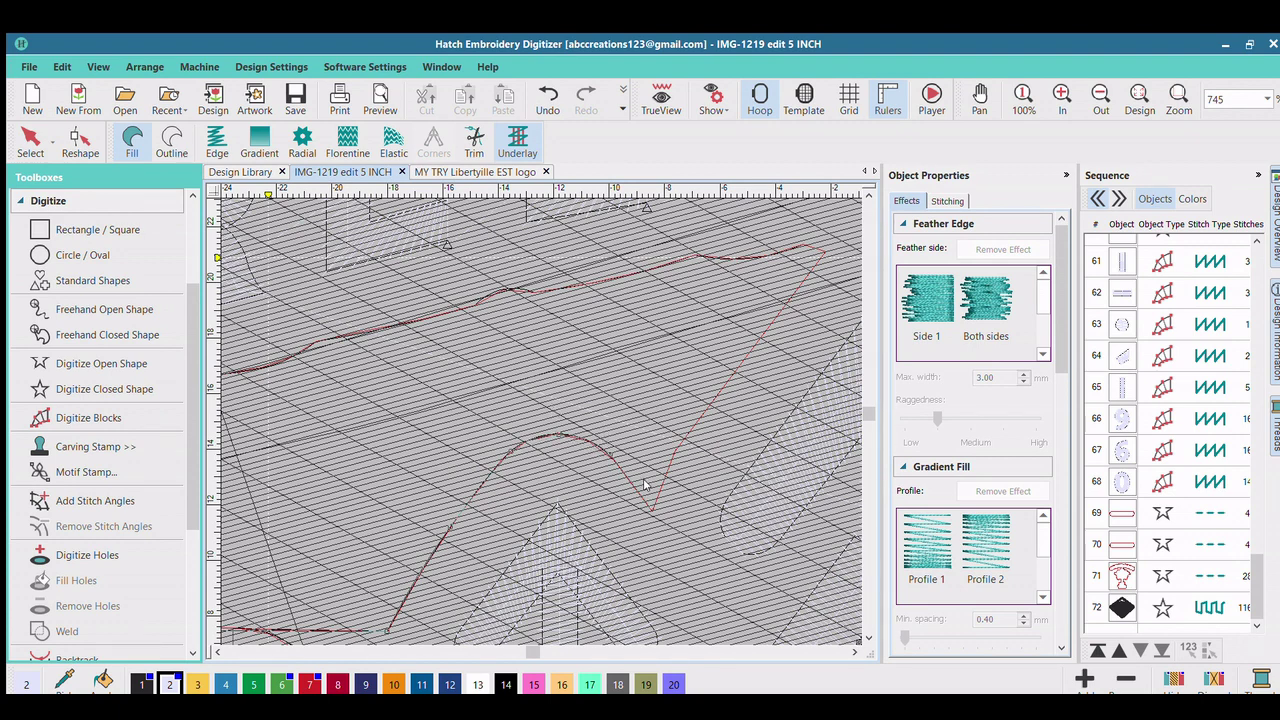
click(651, 510)
key(c)
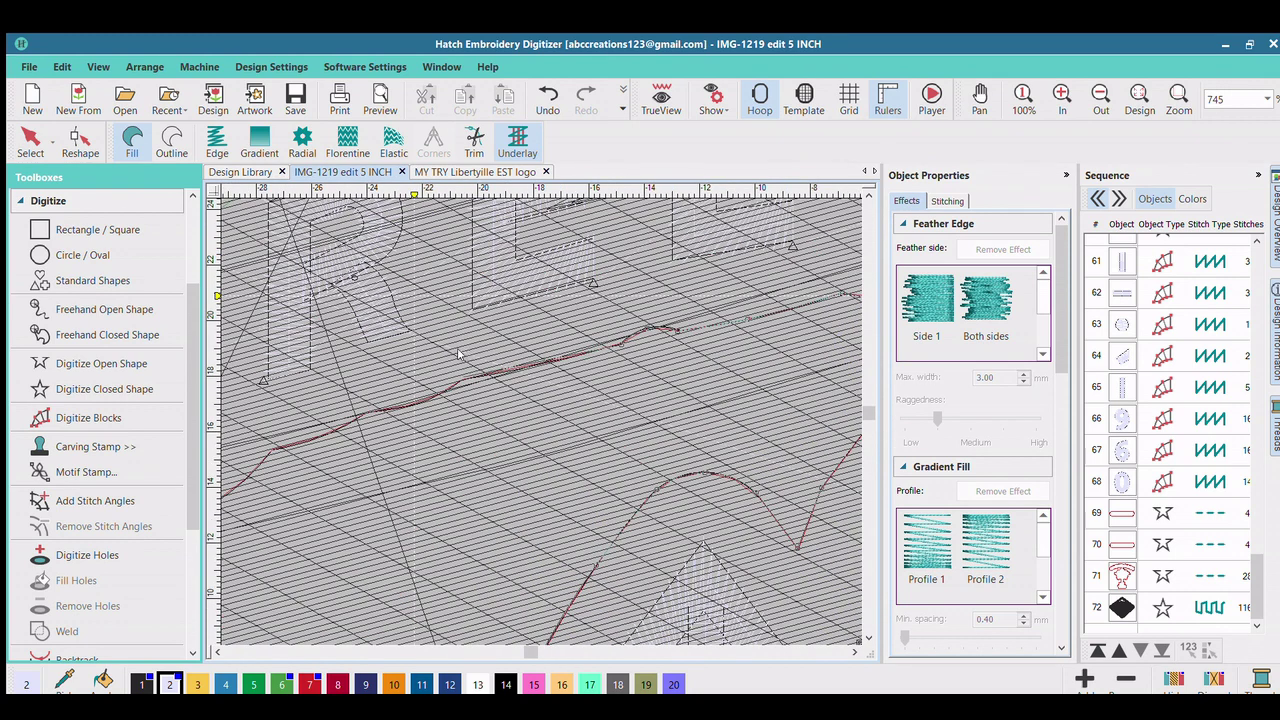
Step: Continue the hole along the lettering's lower edge, around the G and down the inner green outline to the left bar, and generate it
key(c)
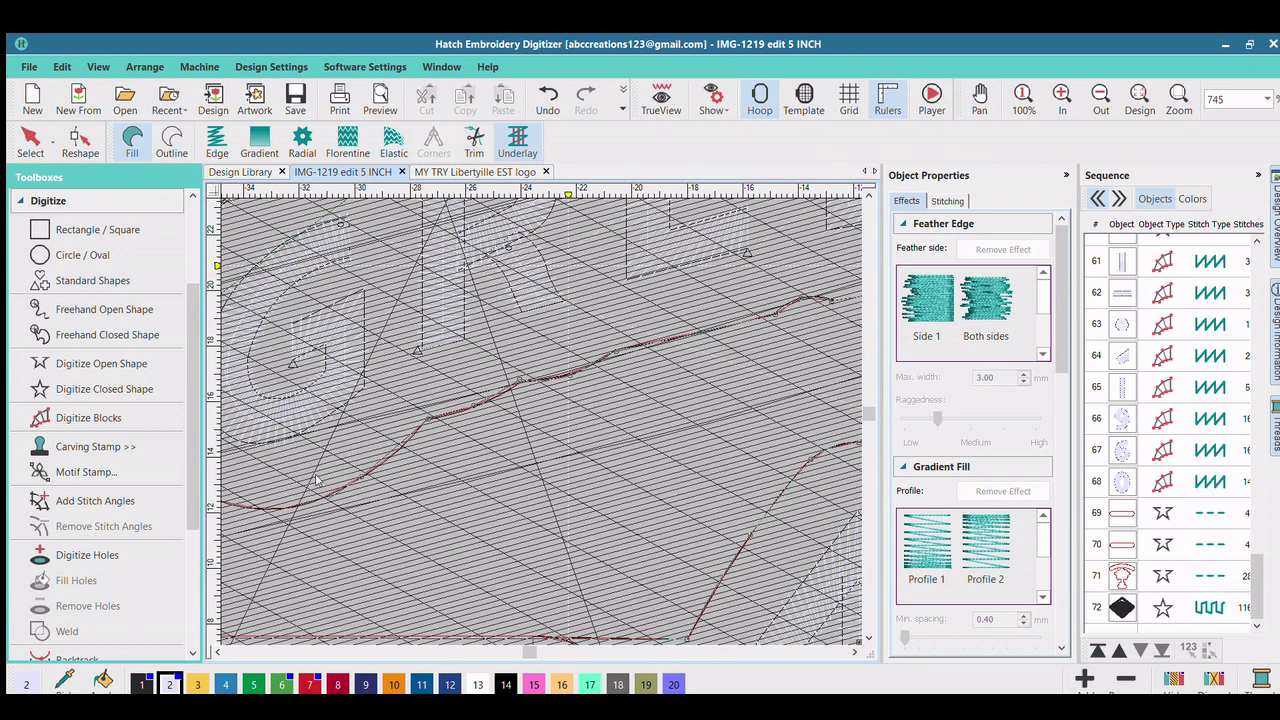
drag(316, 480, 608, 383)
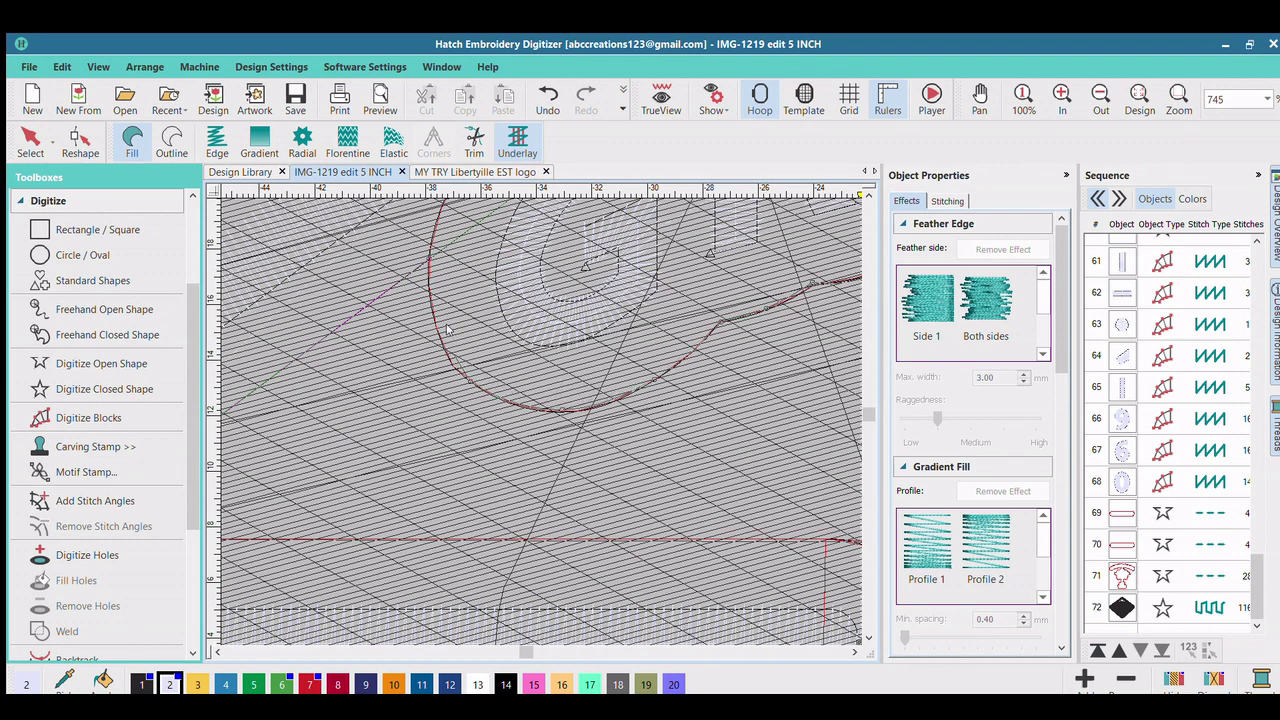
key(c)
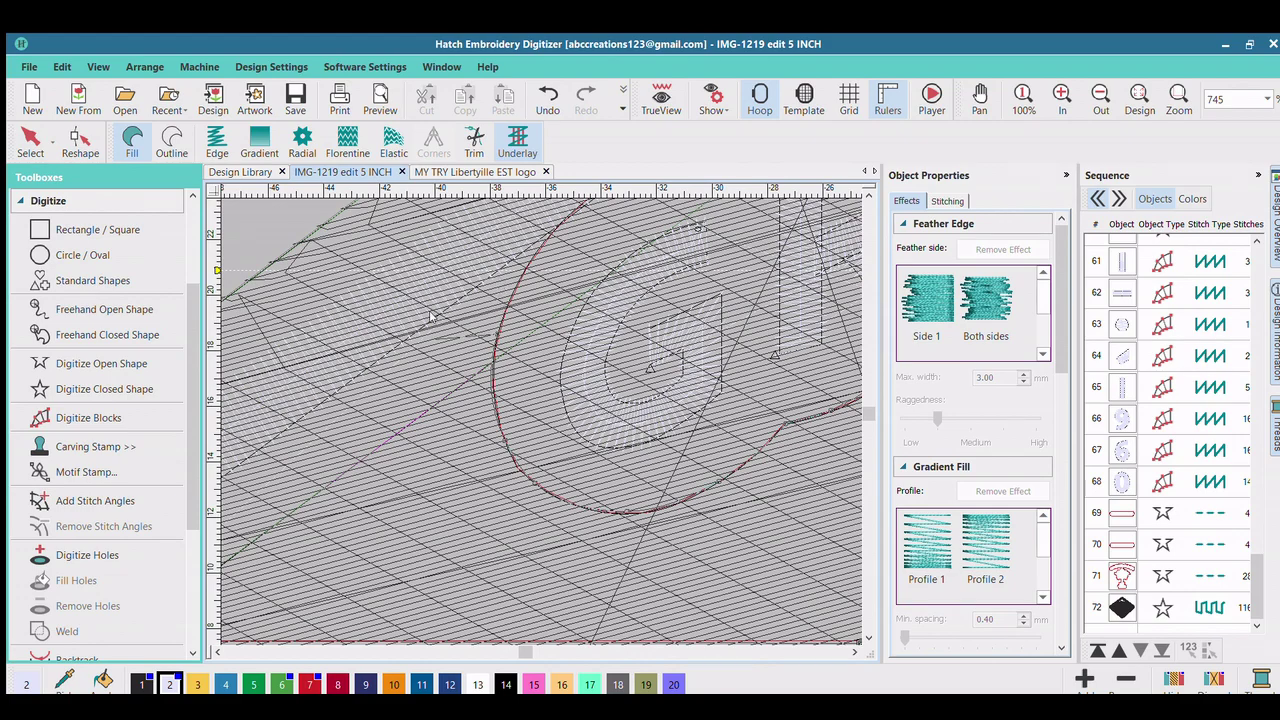
scroll(432, 318, down, 1)
scroll(605, 420, up, 3)
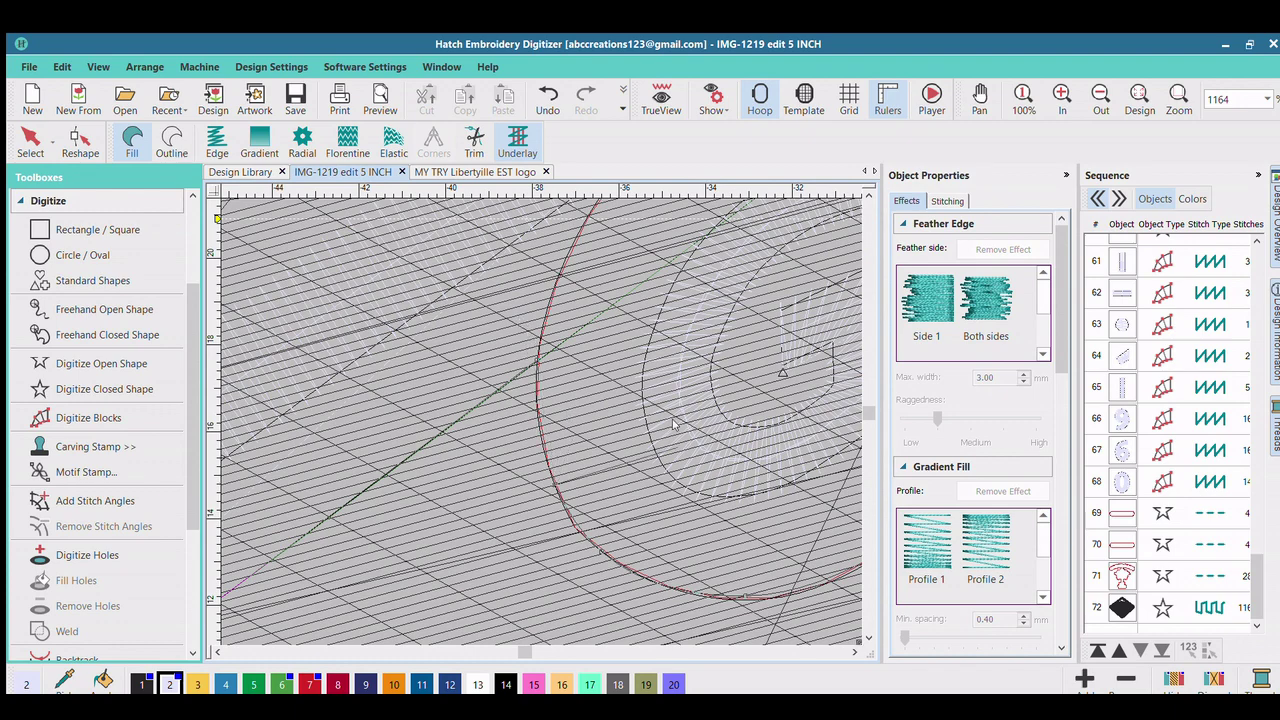
scroll(600, 415, down, 1)
key(Escape)
scroll(536, 400, down, 1)
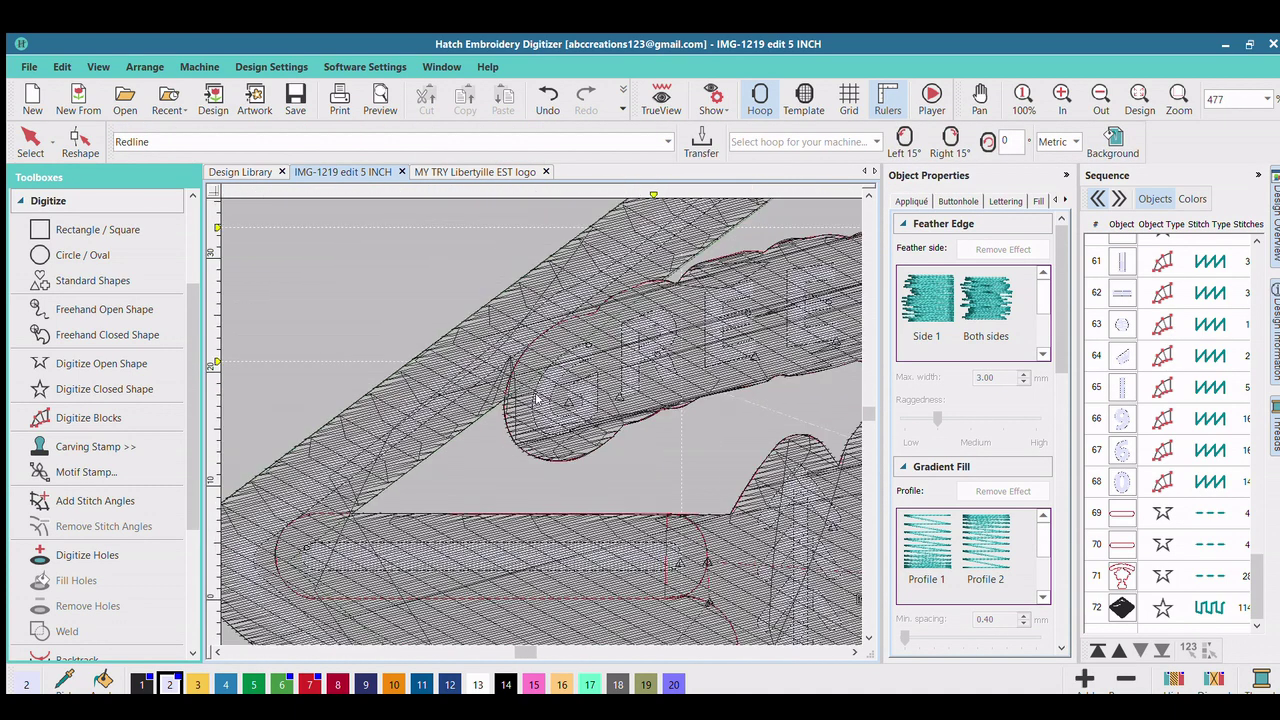
Step: Start a hole in the diamond fill on the right side, tracing from the lettering outline at the S down the inner green outline
scroll(536, 400, down, 1)
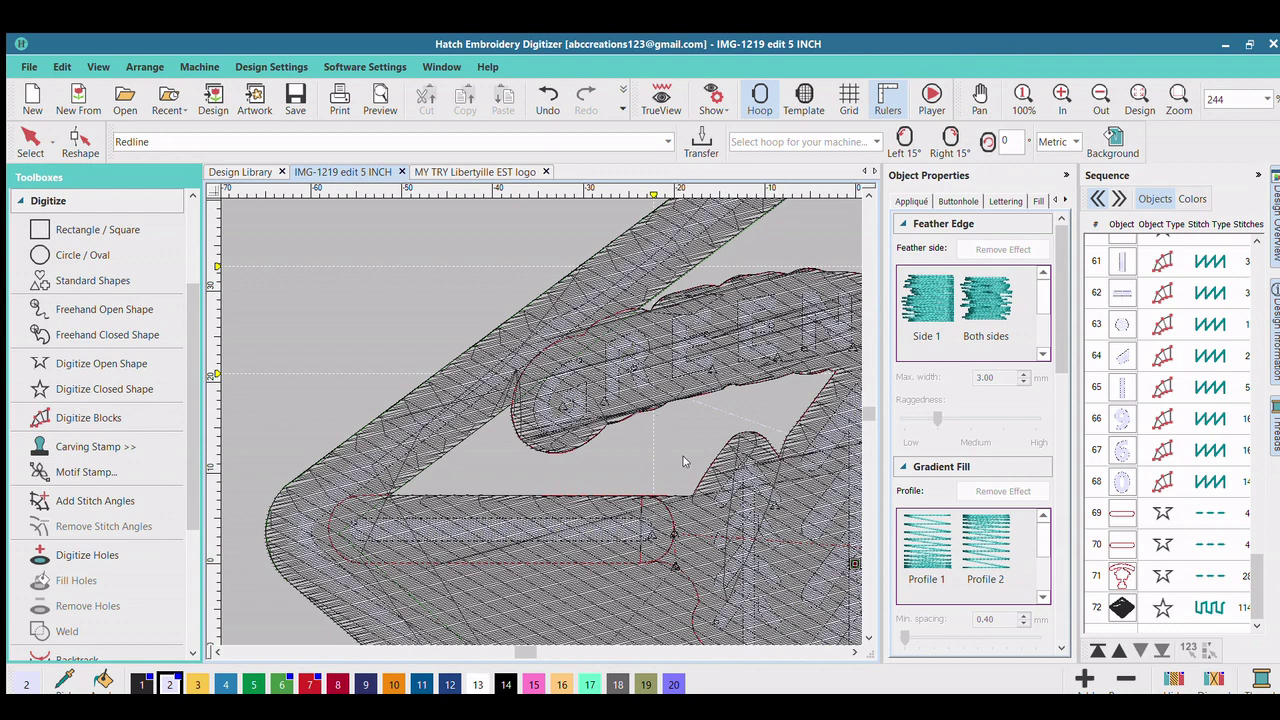
scroll(851, 630, right, 5)
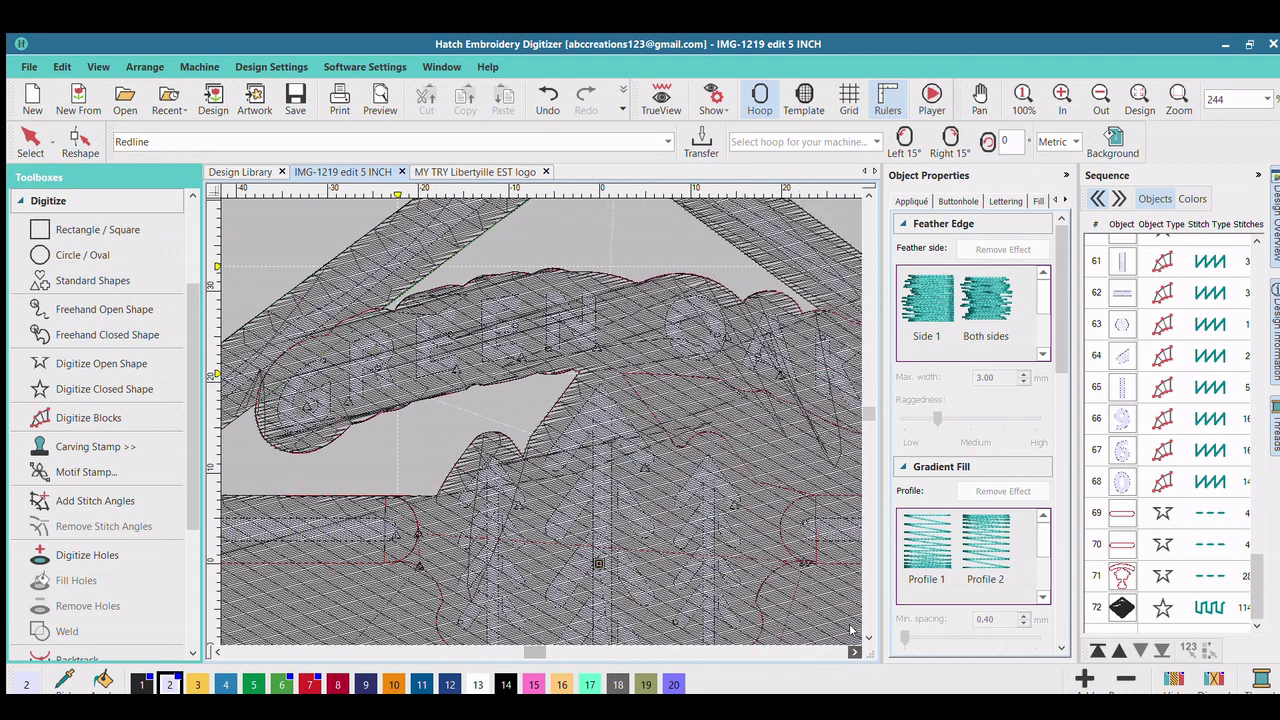
scroll(850, 630, up, 1)
scroll(849, 630, right, 1)
scroll(848, 630, up, 1)
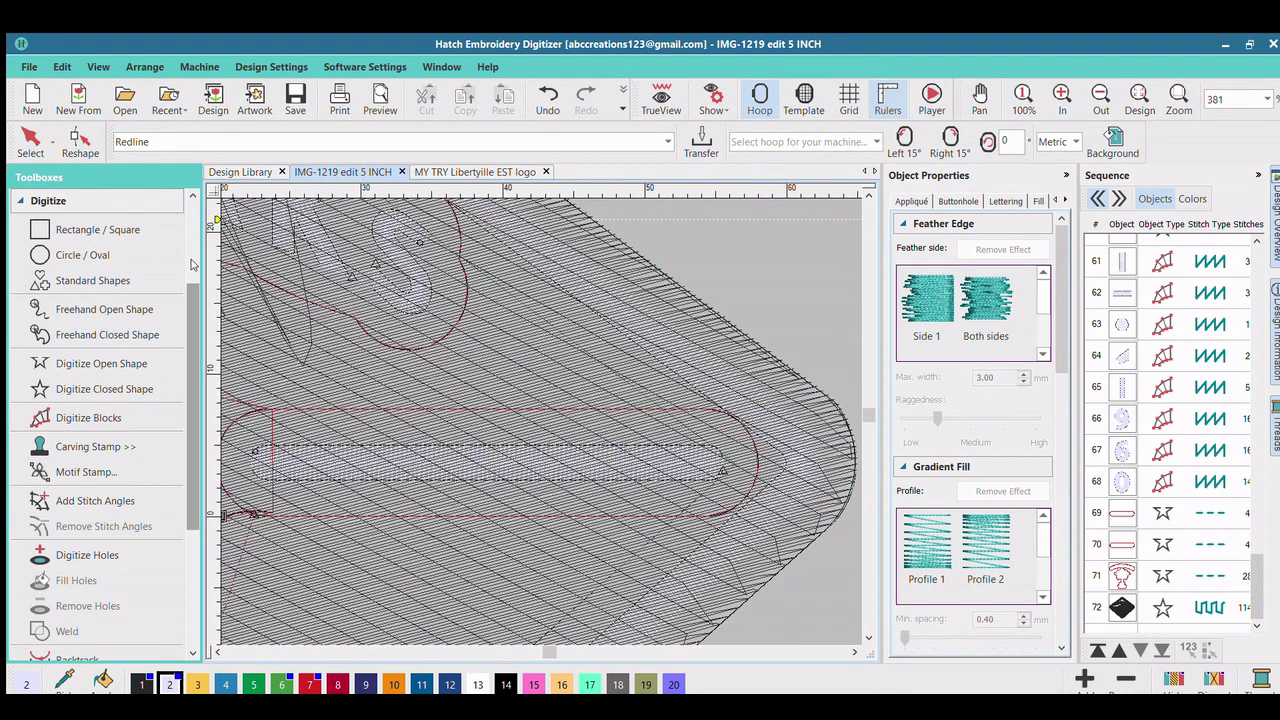
click(1120, 605)
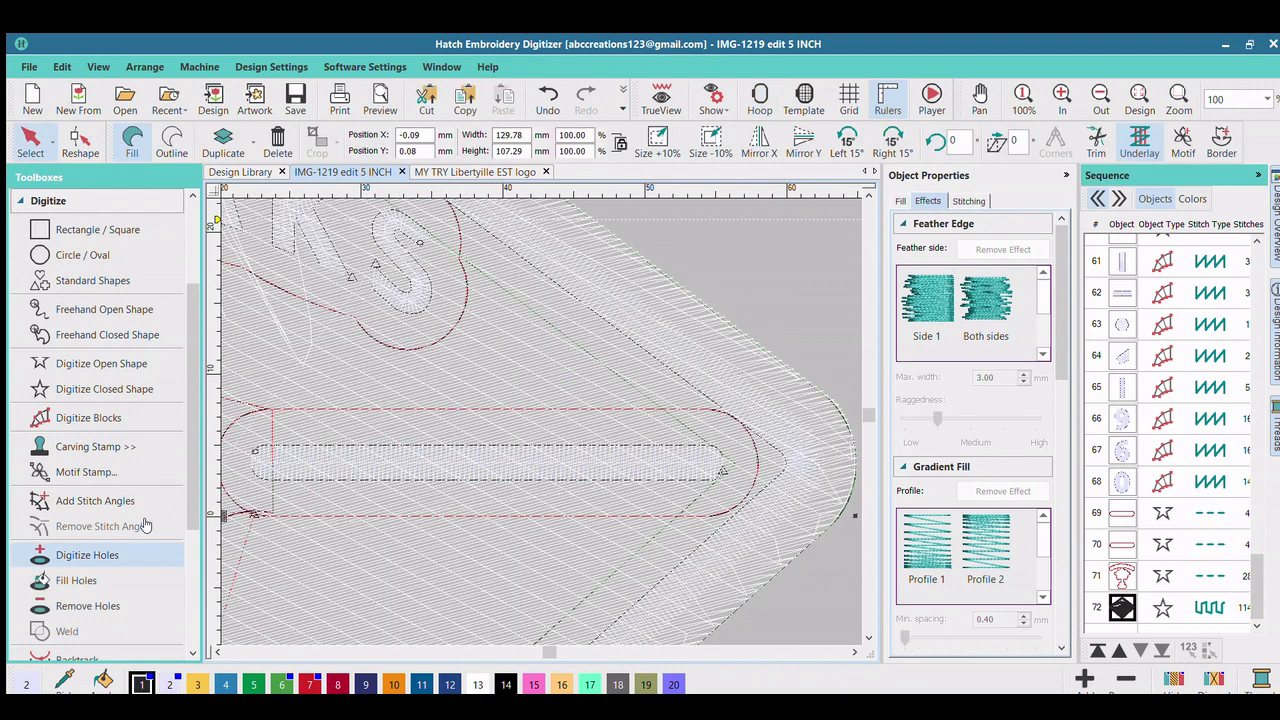
click(87, 555)
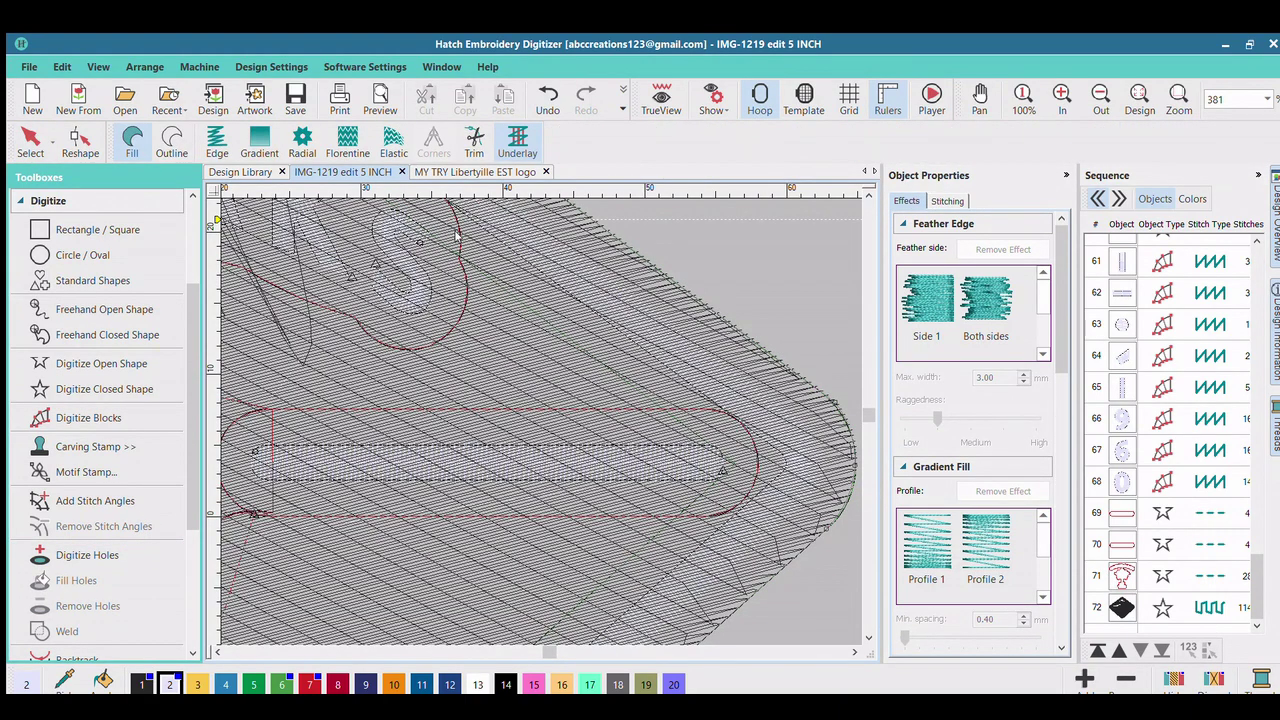
scroll(536, 399, up, 2)
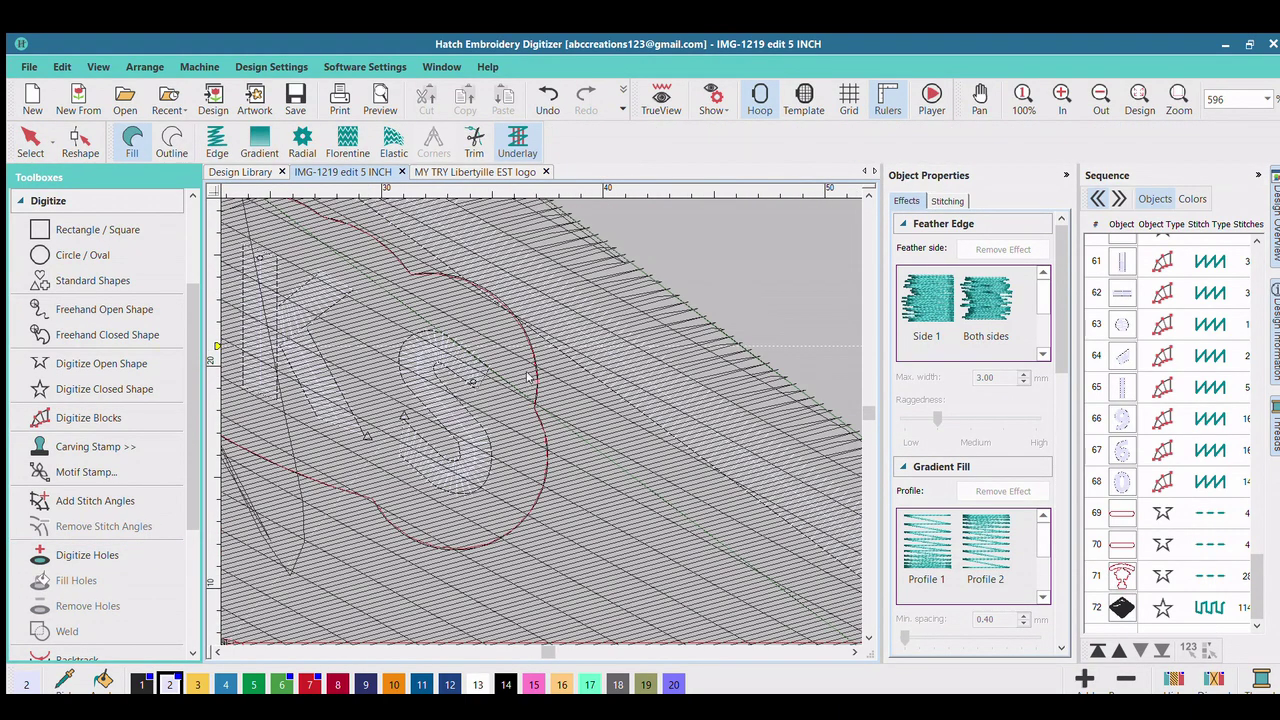
scroll(740, 524, down, 3)
scroll(740, 524, right, 3)
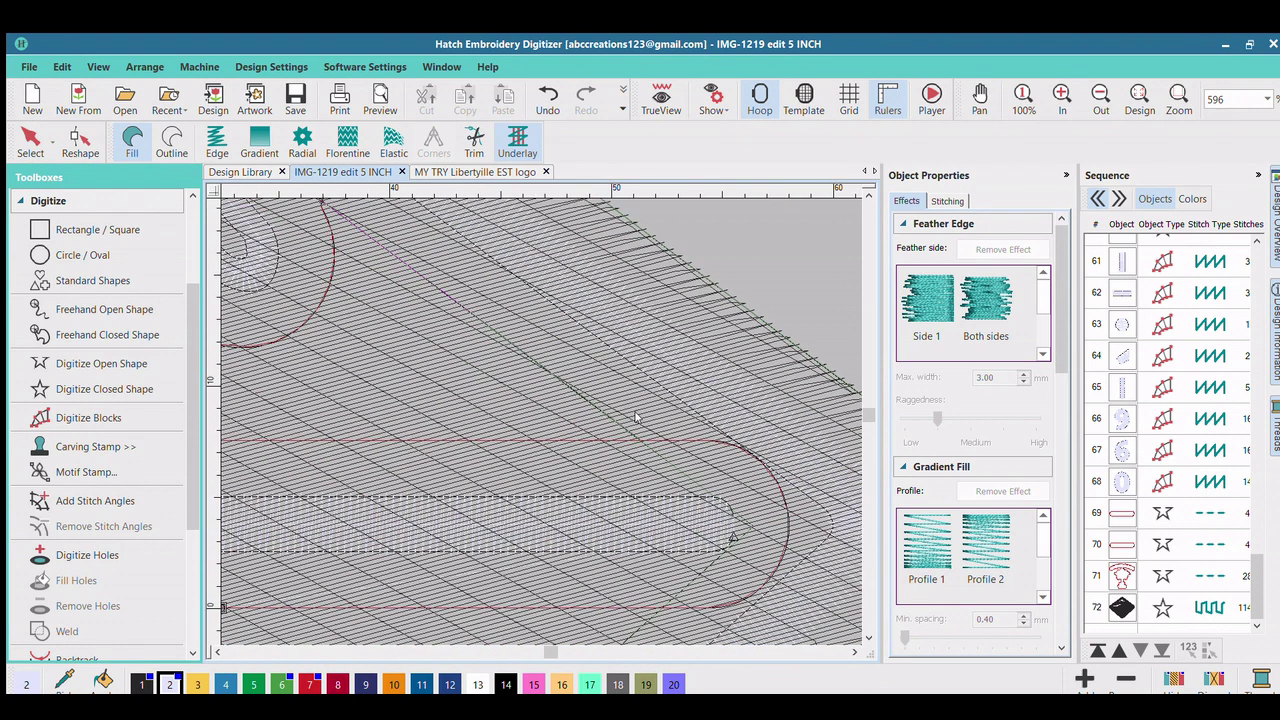
Step: Continue the hole along the right bar's upper edge, the right tree outline and the lettering's lower edge, and generate it
scroll(367, 404, left, 4)
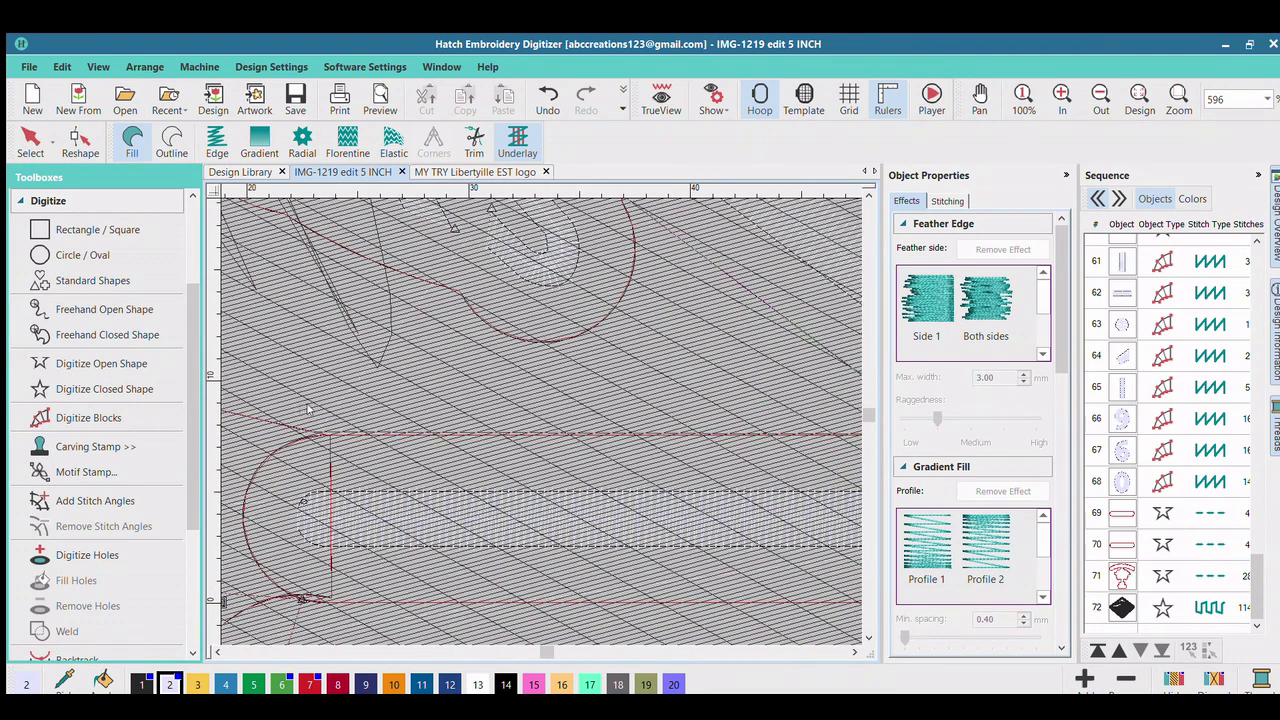
scroll(367, 404, left, 4)
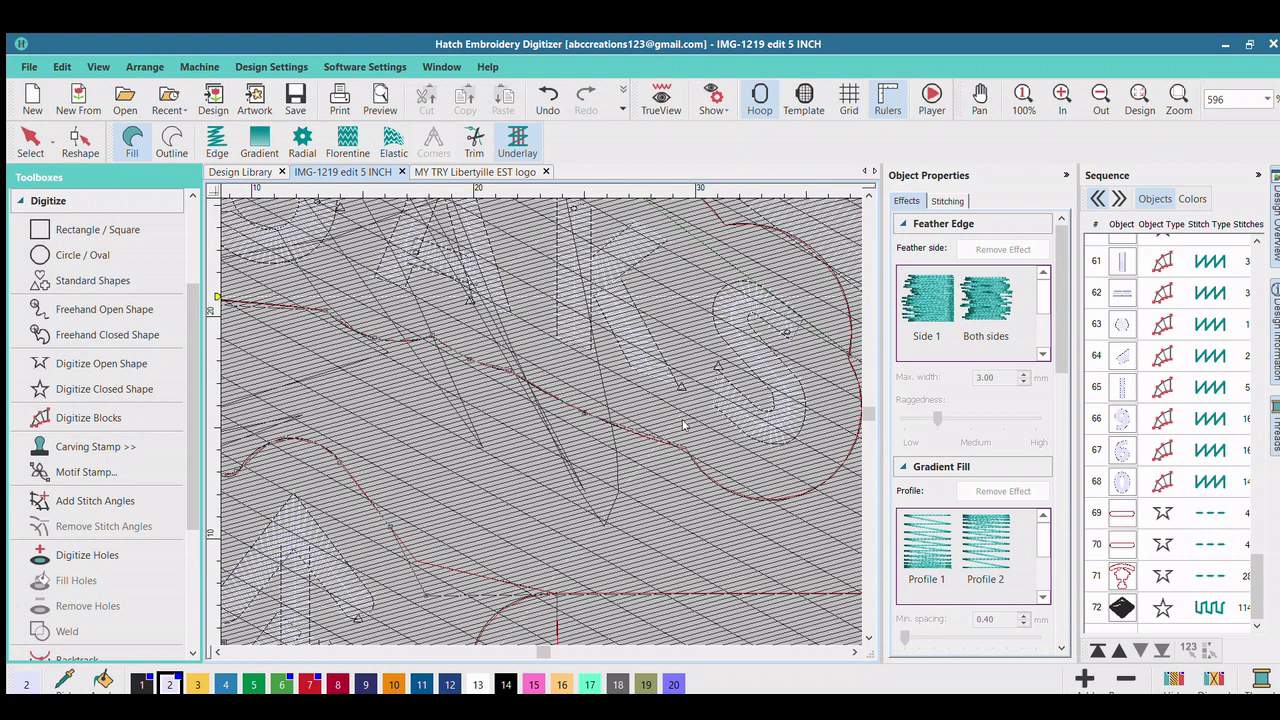
key(c)
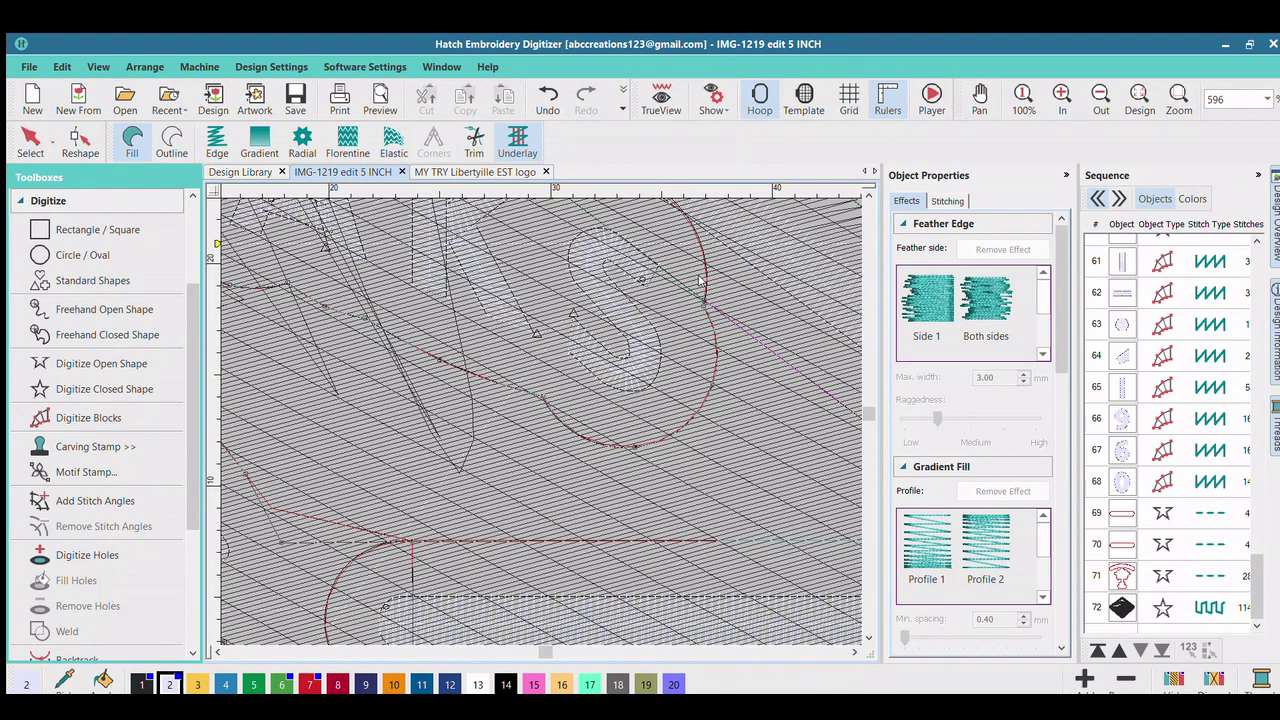
key(Return)
Step: Start another hole in the diamond fill below the right bar, tracing down the right tree outline to the center trunk
scroll(535, 400, down, 4)
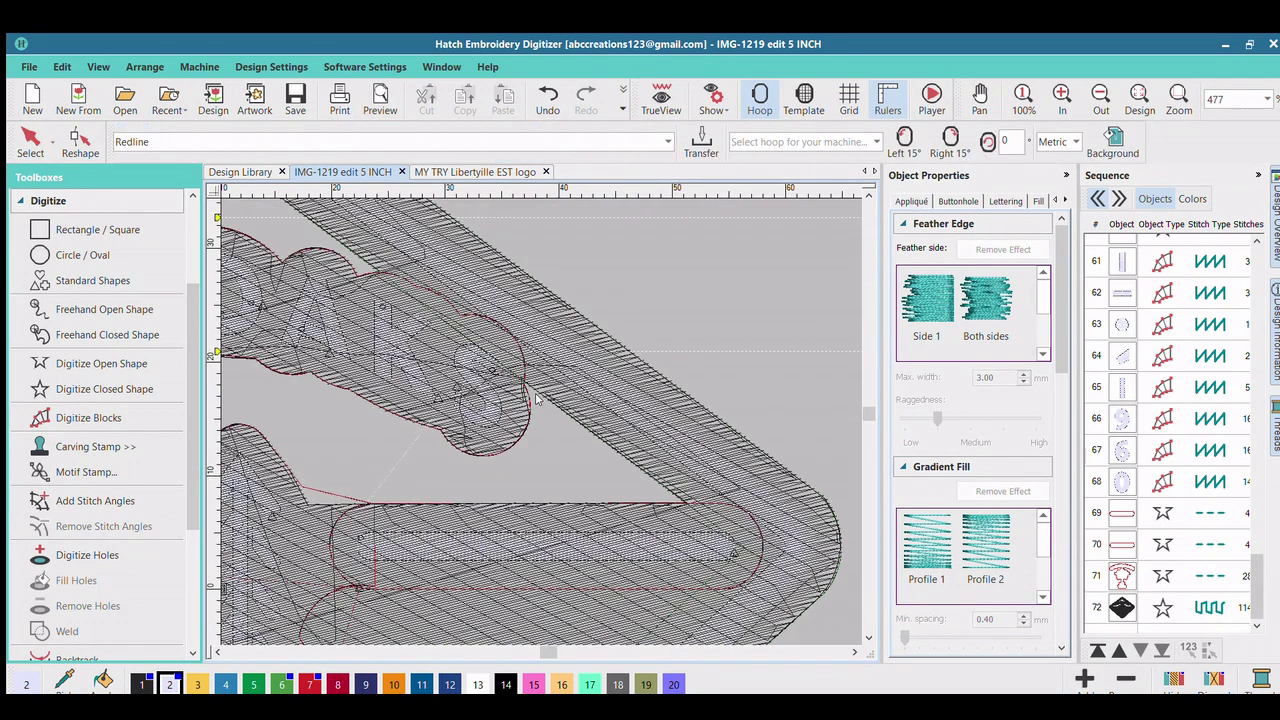
scroll(535, 400, down, 2)
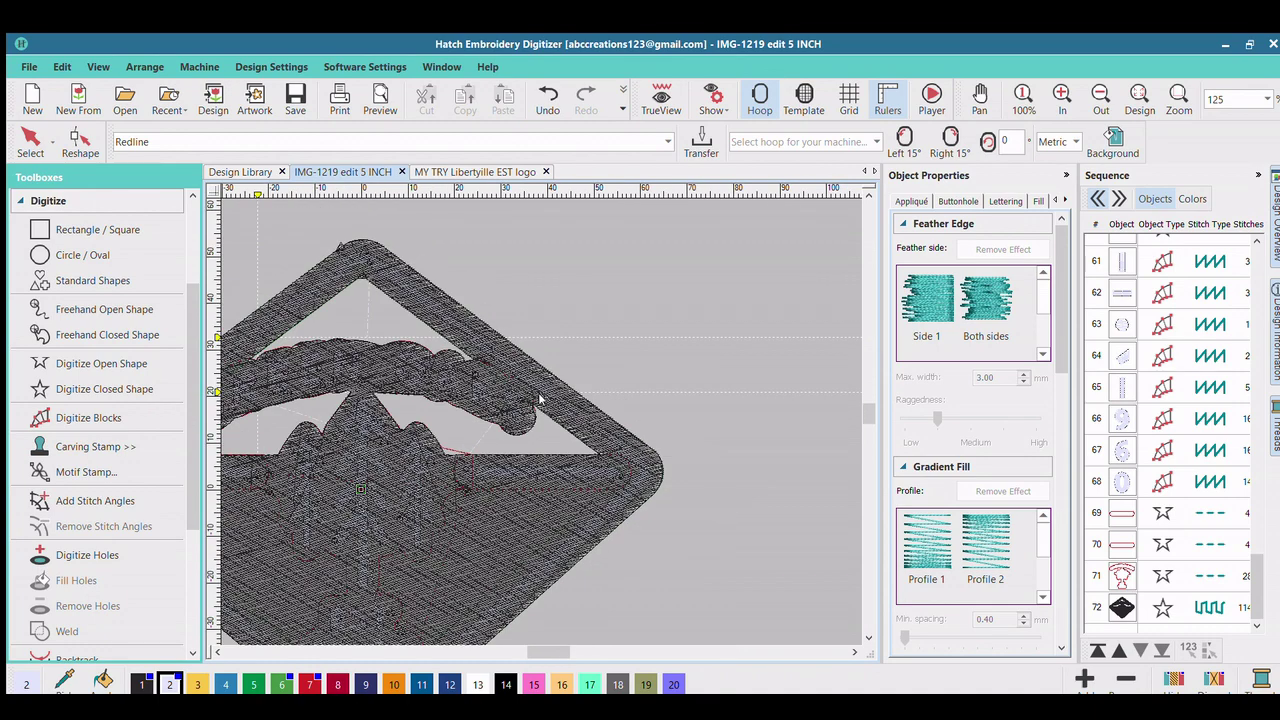
scroll(855, 610, down, 1)
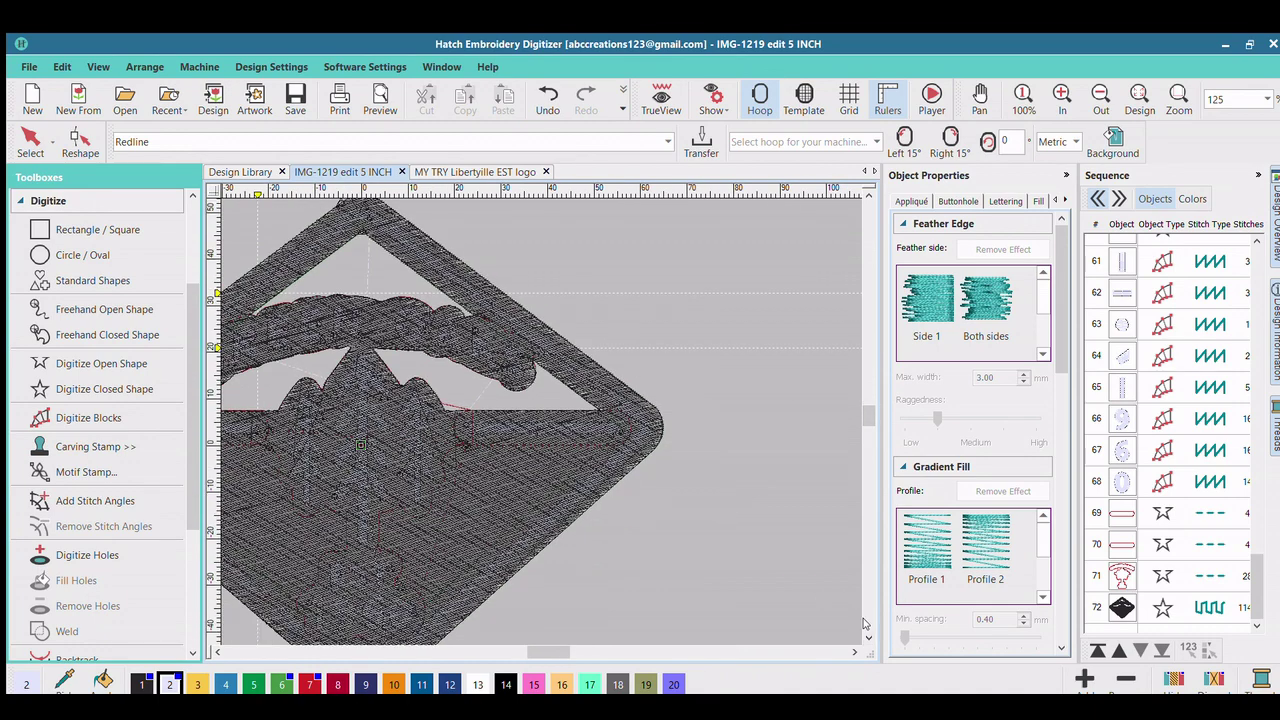
scroll(865, 624, down, 4)
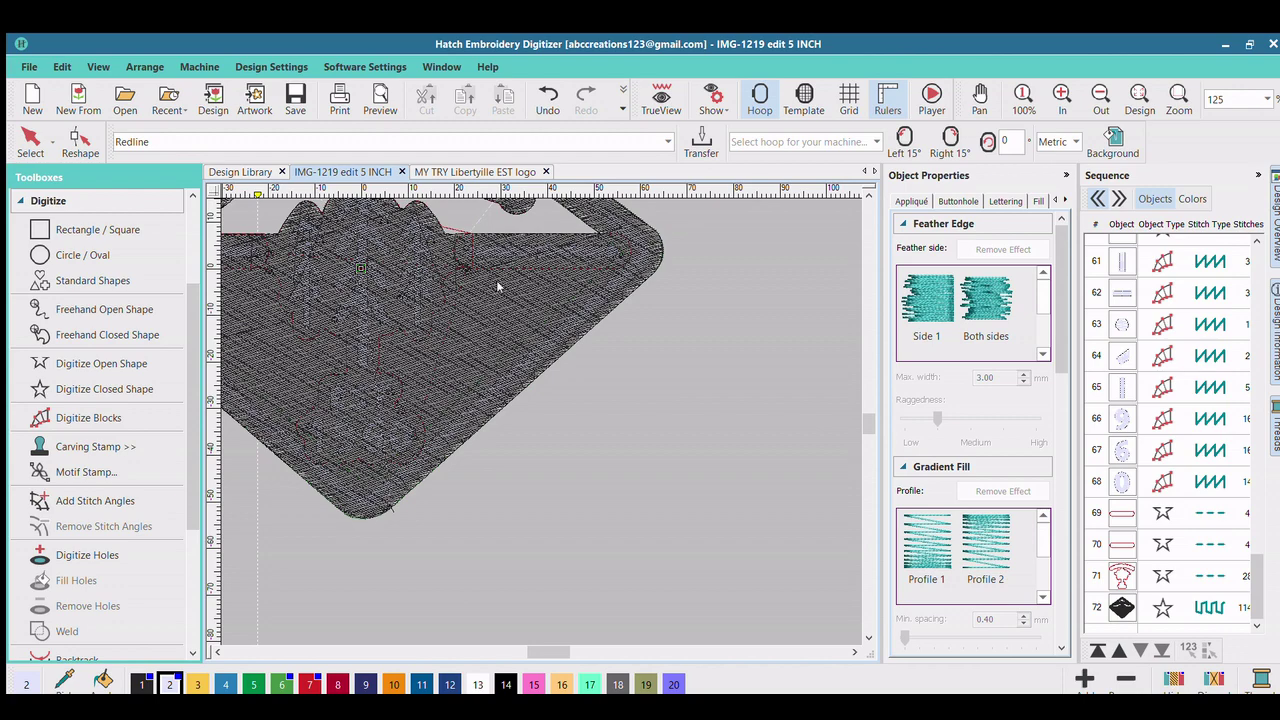
scroll(536, 399, up, 2)
click(1124, 600)
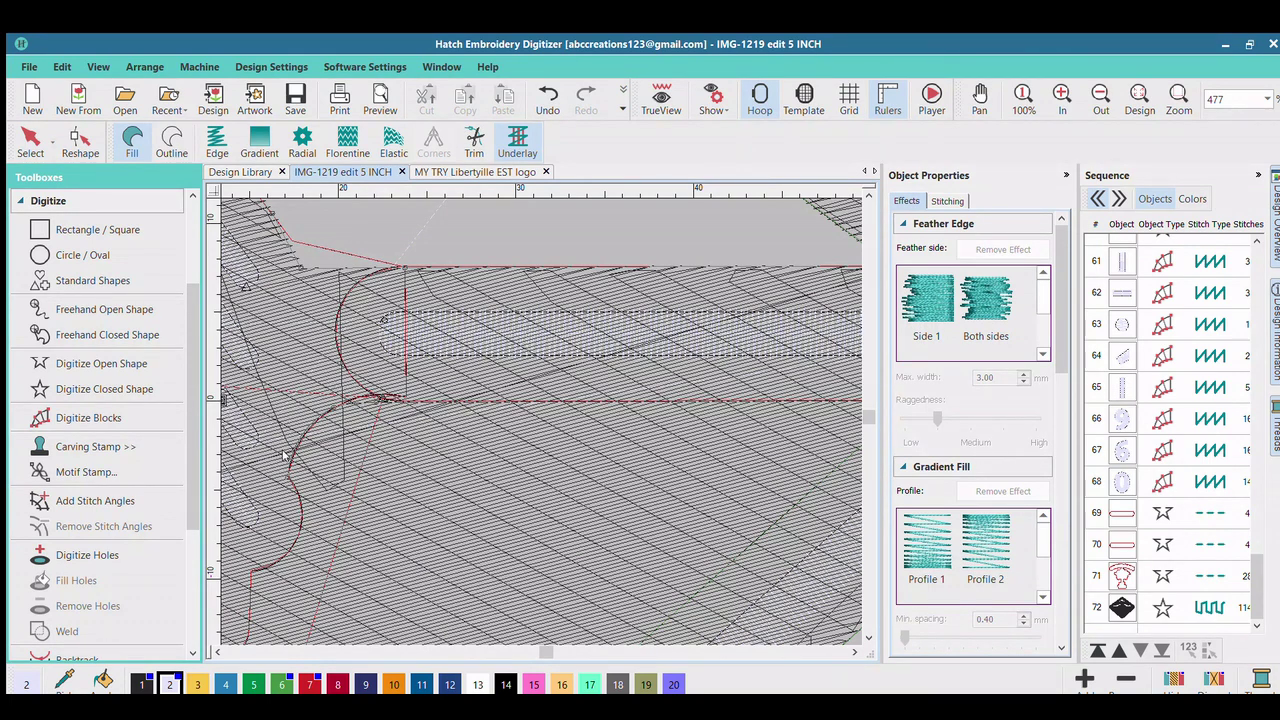
key(c)
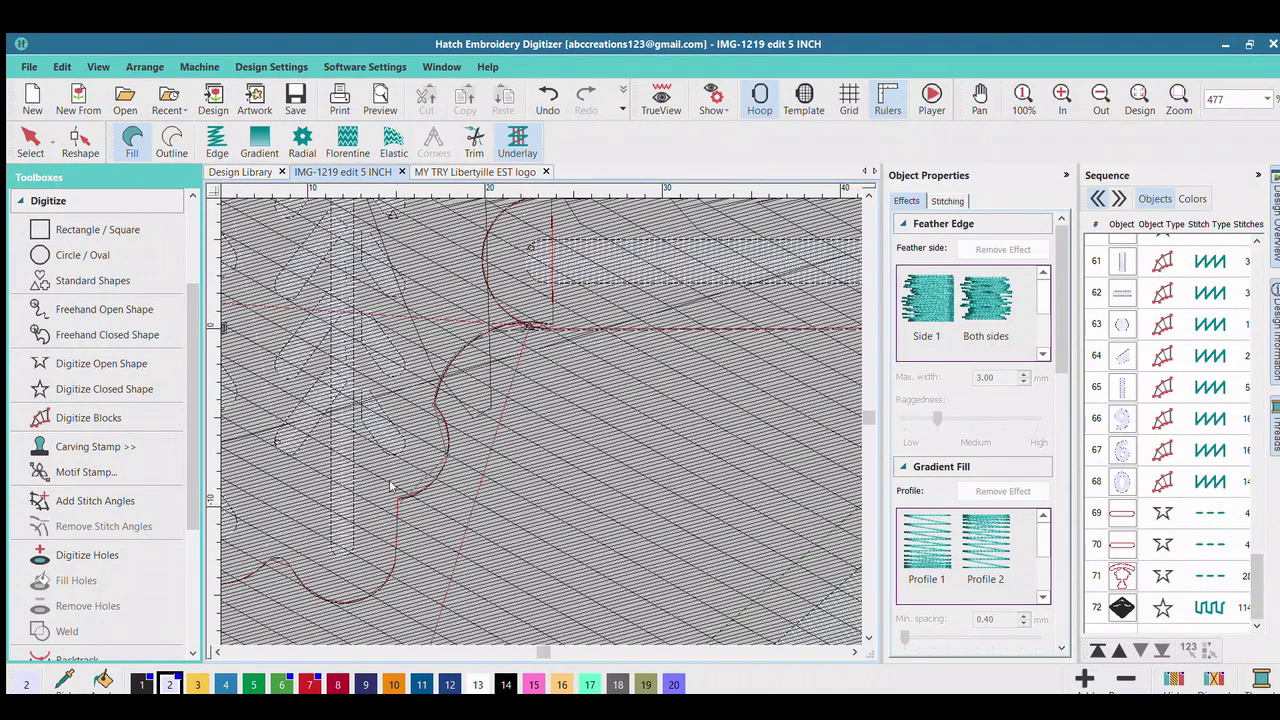
key(c)
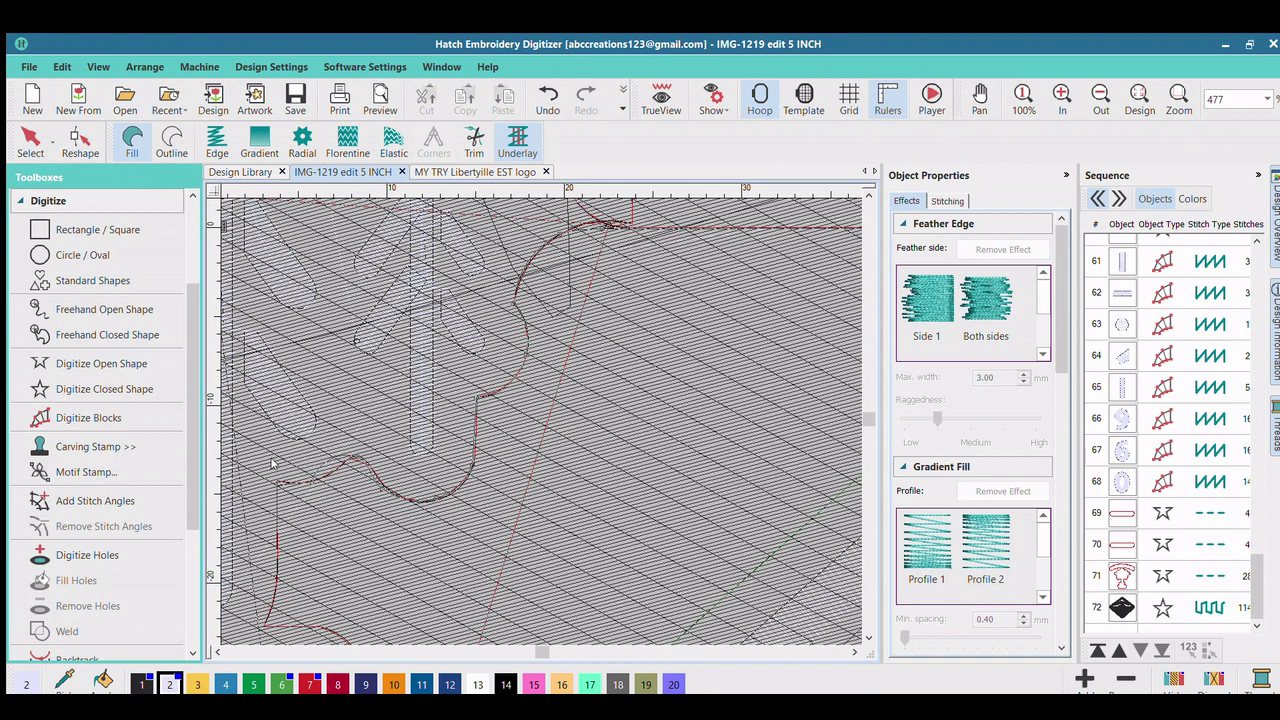
click(302, 547)
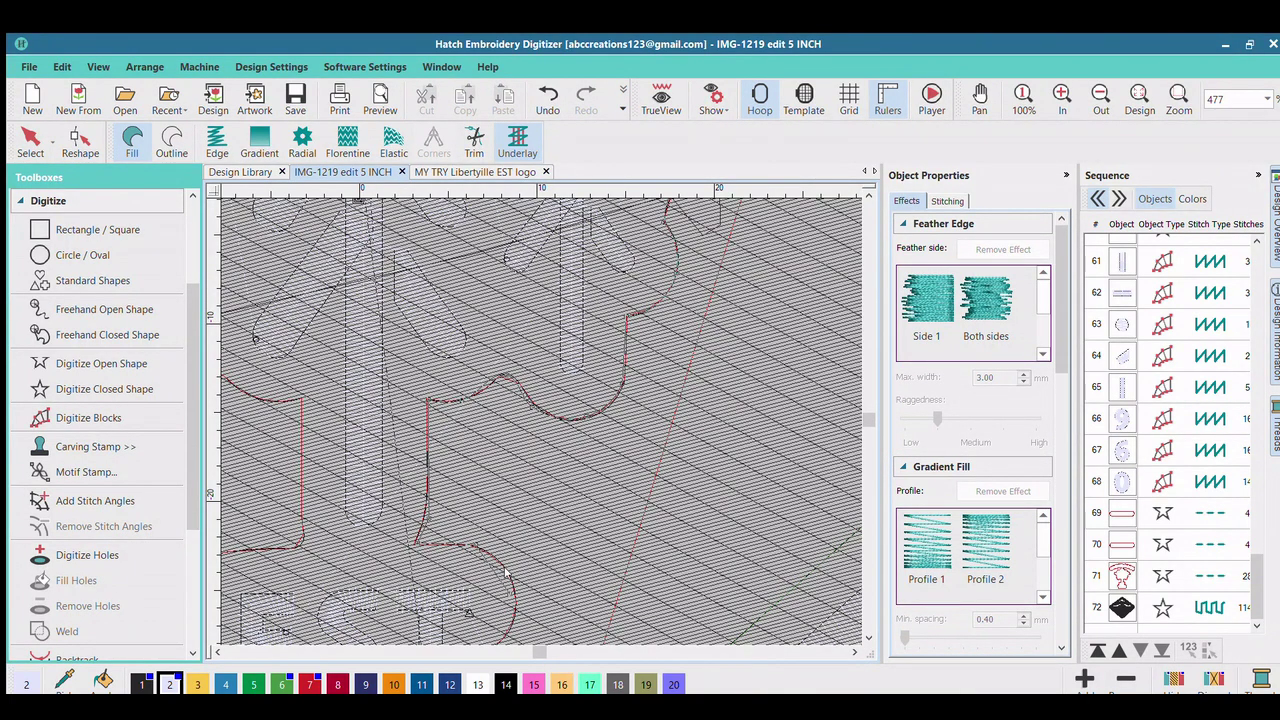
Step: Continue the hole around the right side of the EST 1960 outline and up the inner green outline to the right bar, and generate it
scroll(508, 580, down, 3)
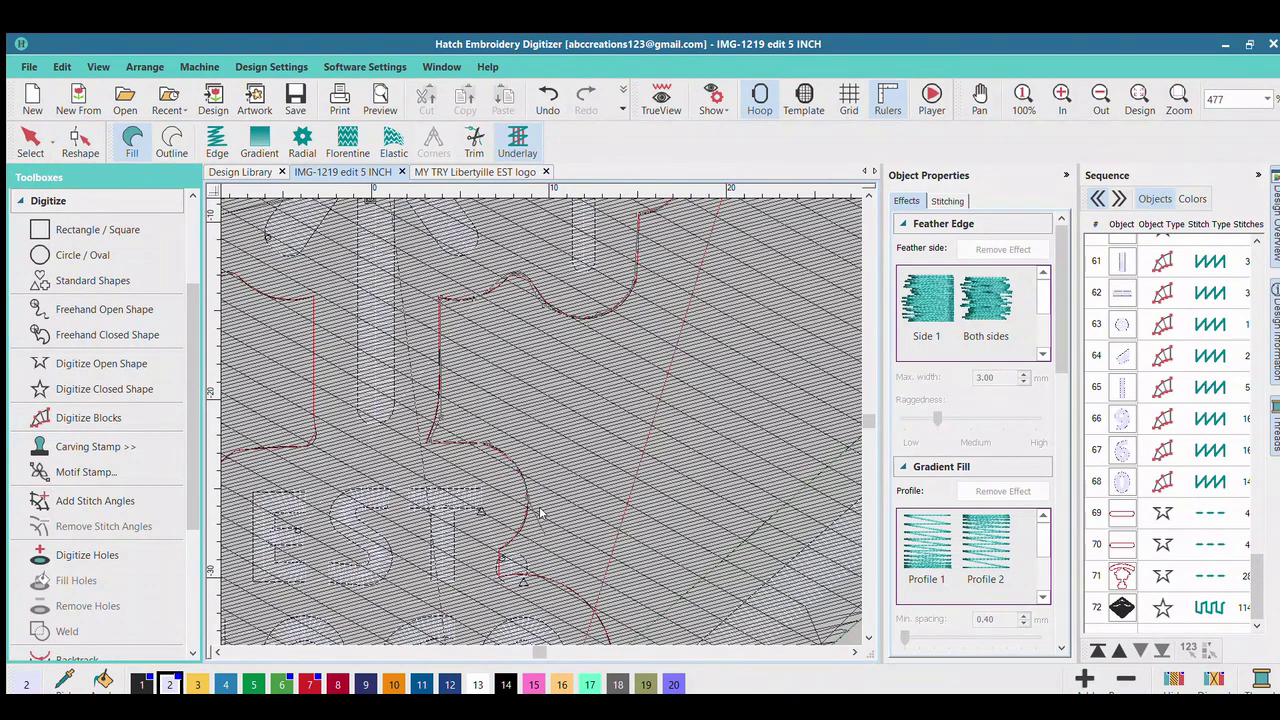
scroll(532, 512, down, 1)
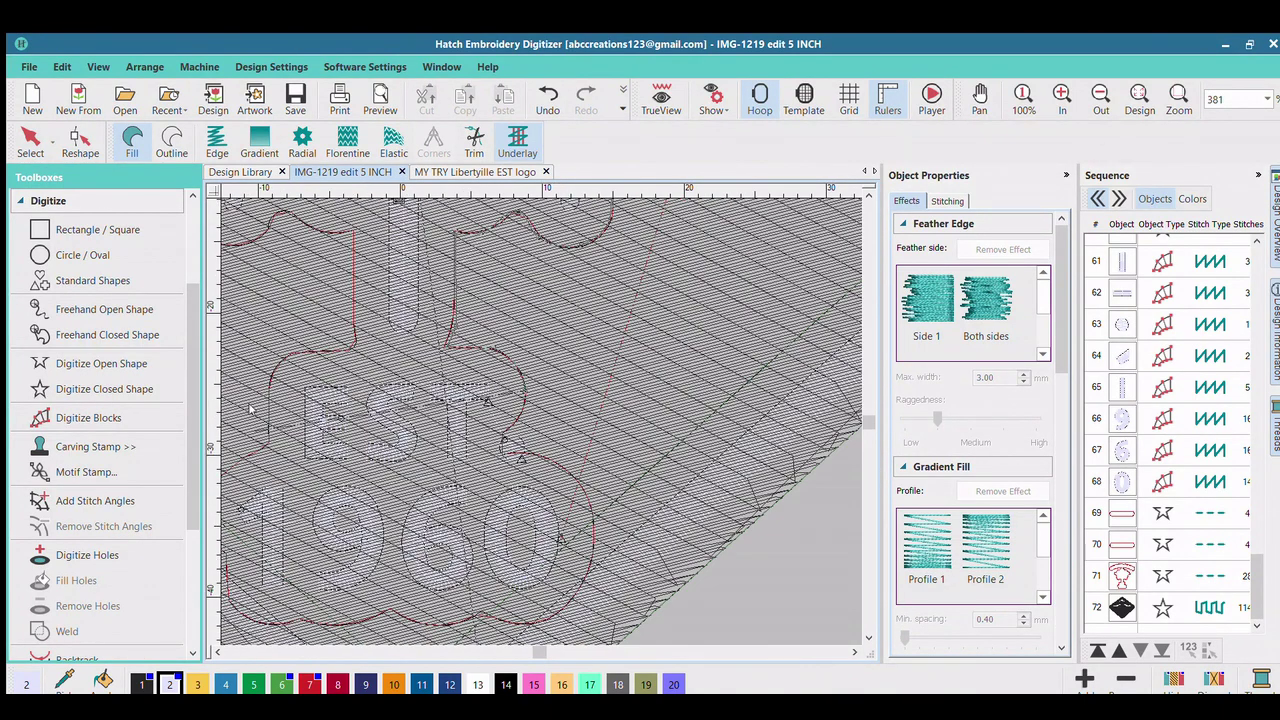
key(c)
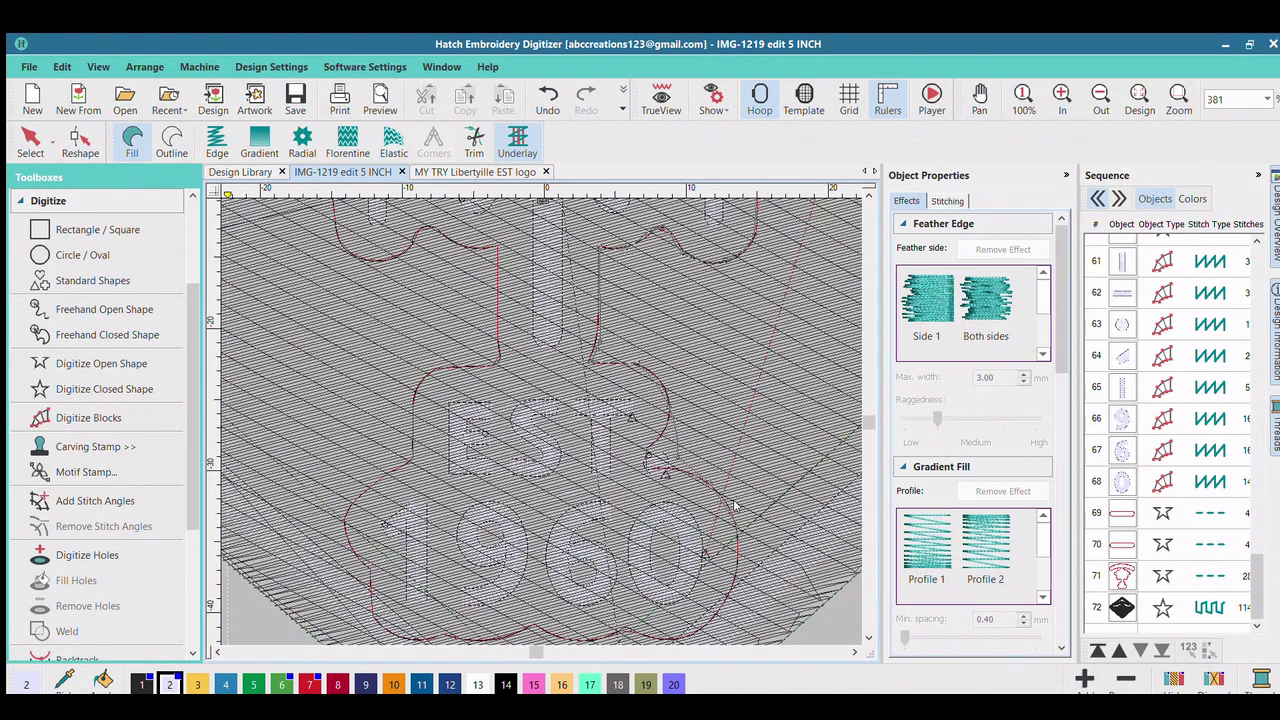
middle_click(834, 388)
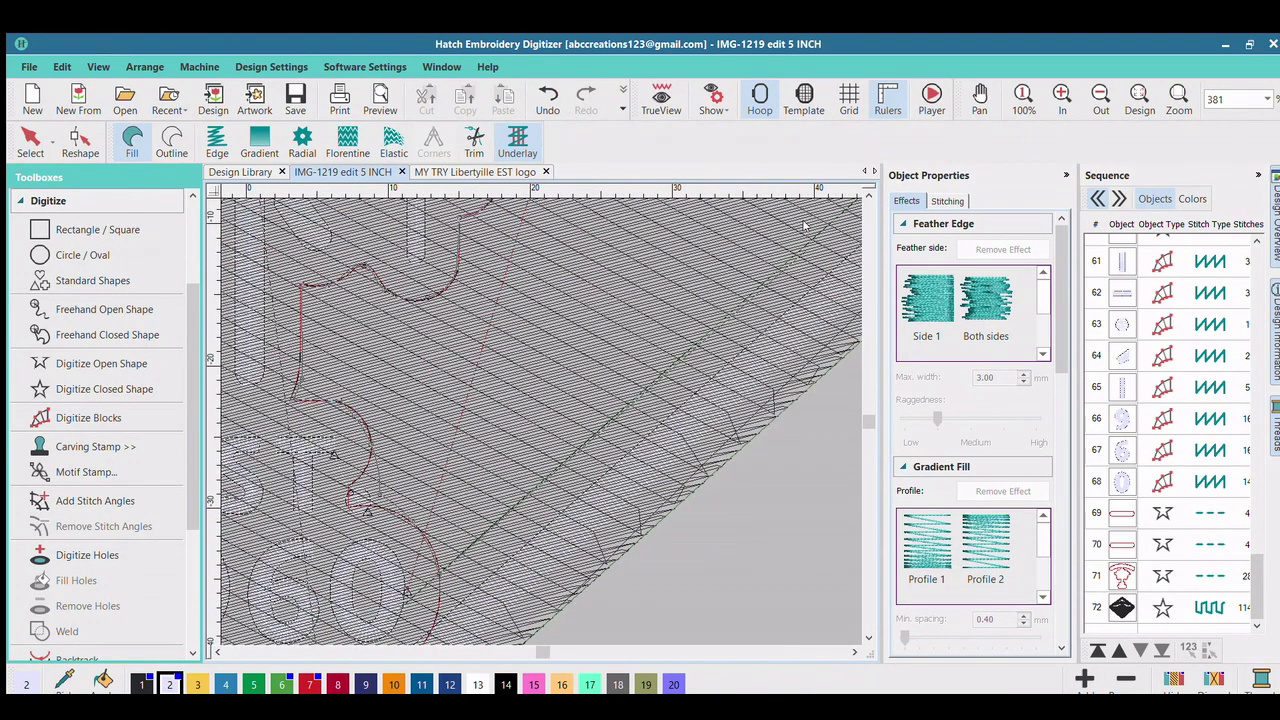
middle_click(804, 226)
middle_click(664, 304)
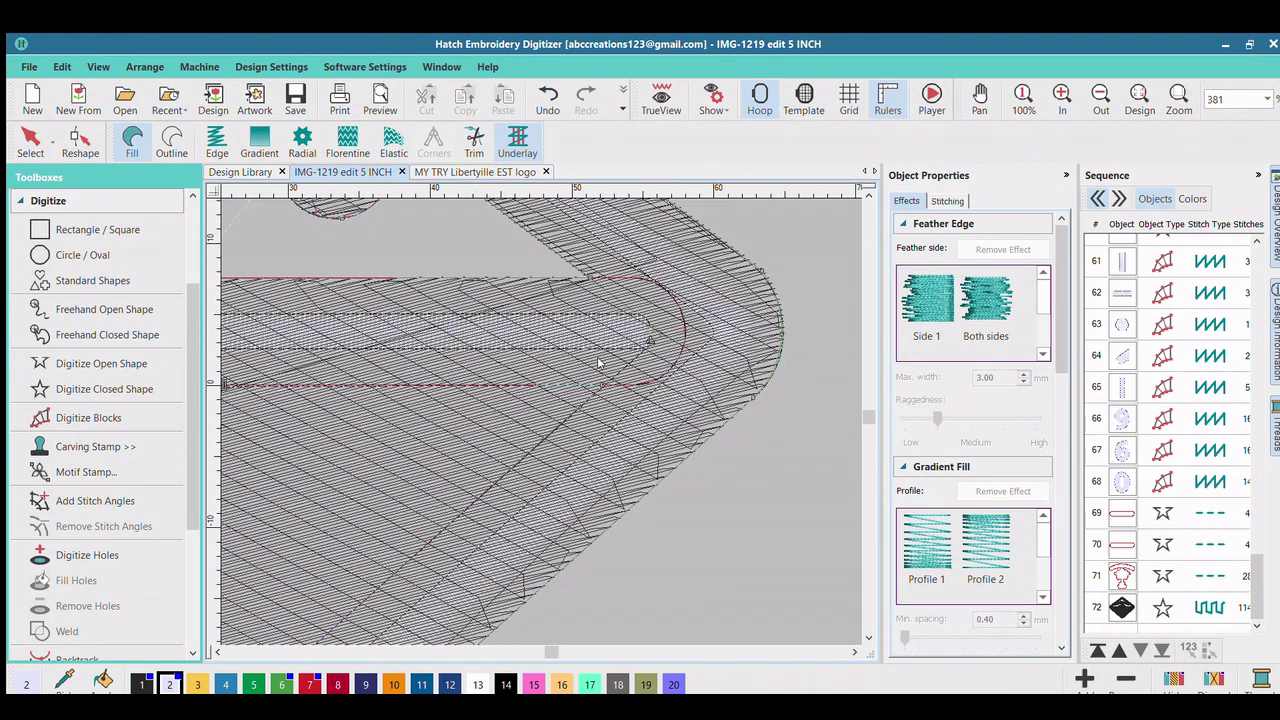
scroll(598, 362, down, 5)
key(Escape)
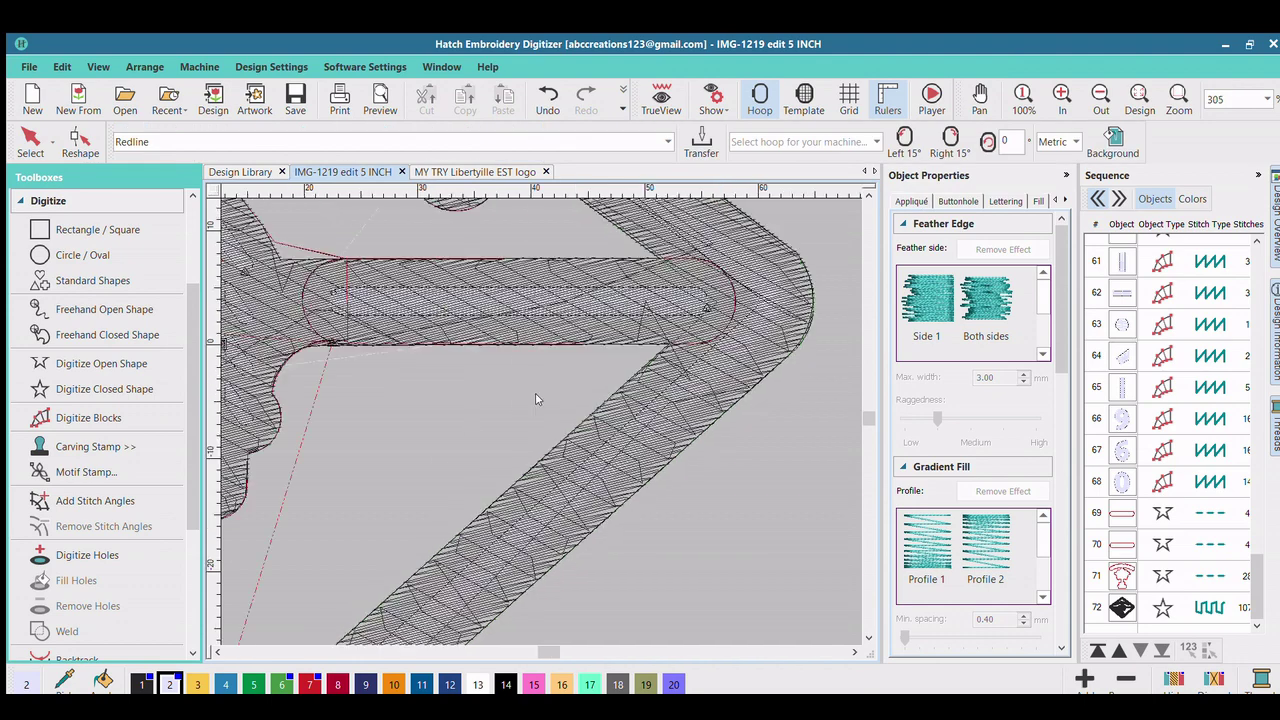
Step: Digitize a hole in the diamond fill between the lower edge of the 1960 outline and the bottom corner of the inner green outline
scroll(372, 505, up, 4)
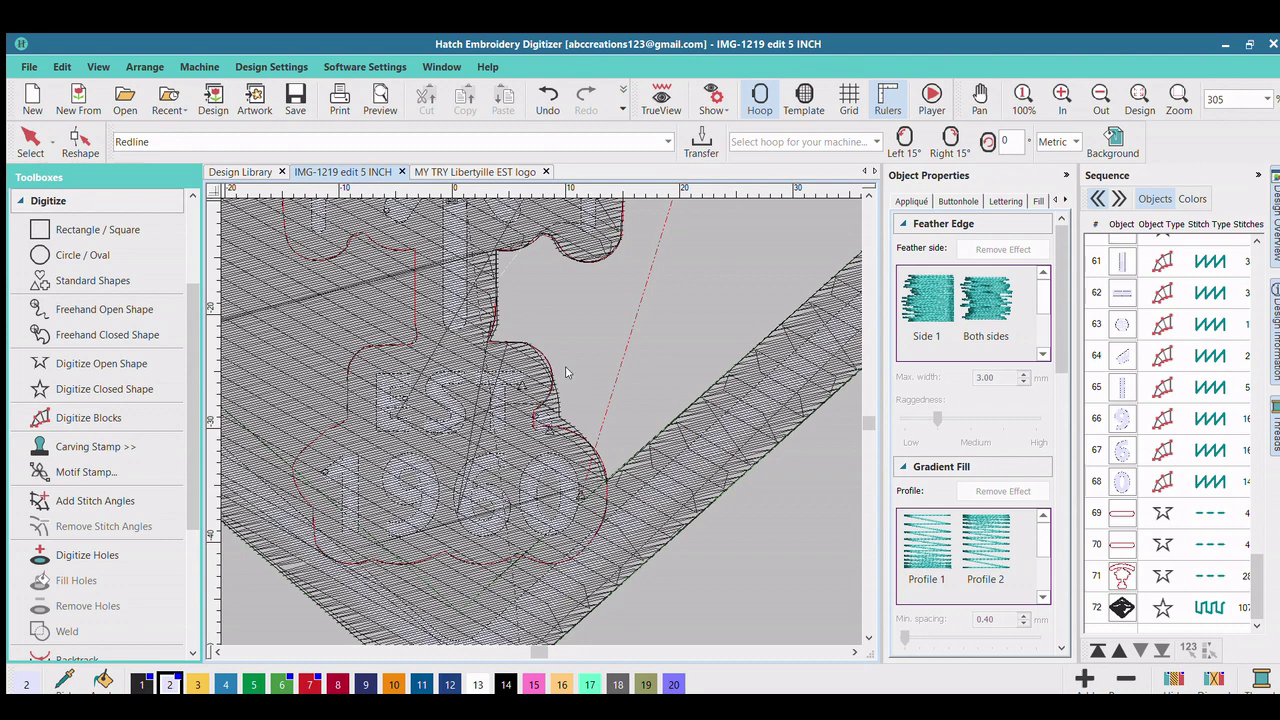
scroll(504, 594, down, 3)
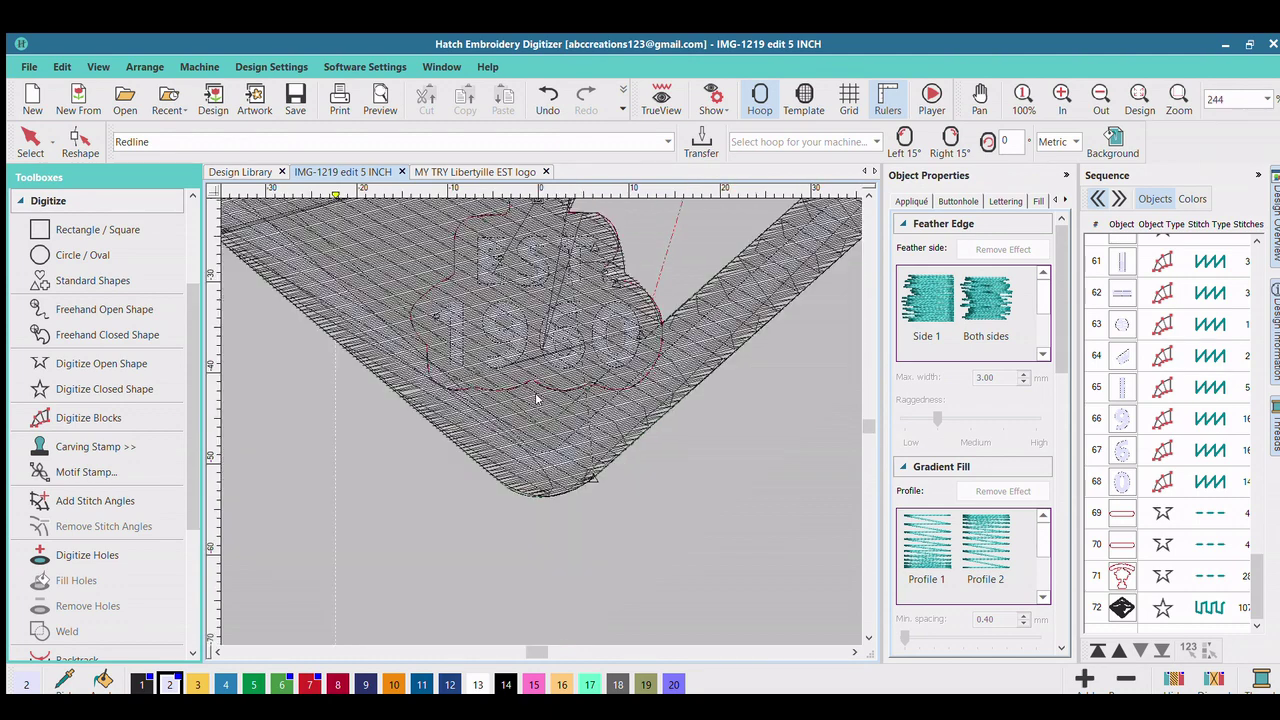
scroll(537, 399, up, 2)
scroll(535, 395, up, 1)
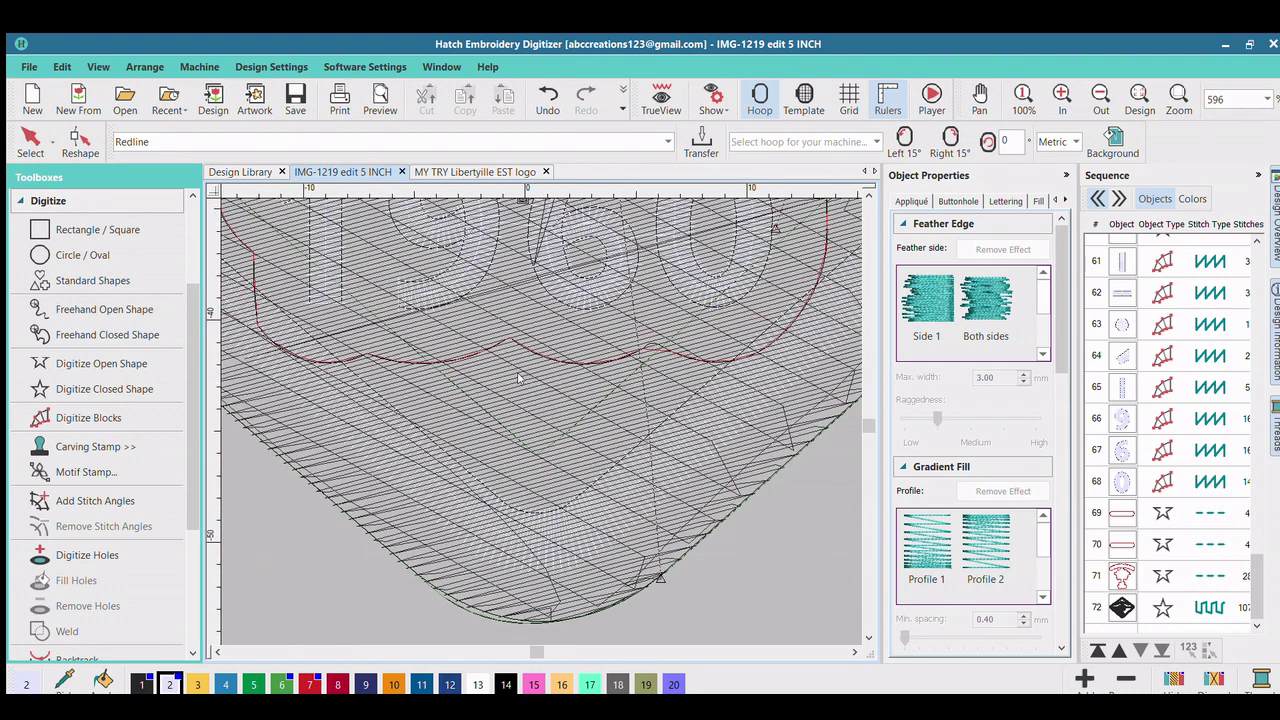
click(1118, 586)
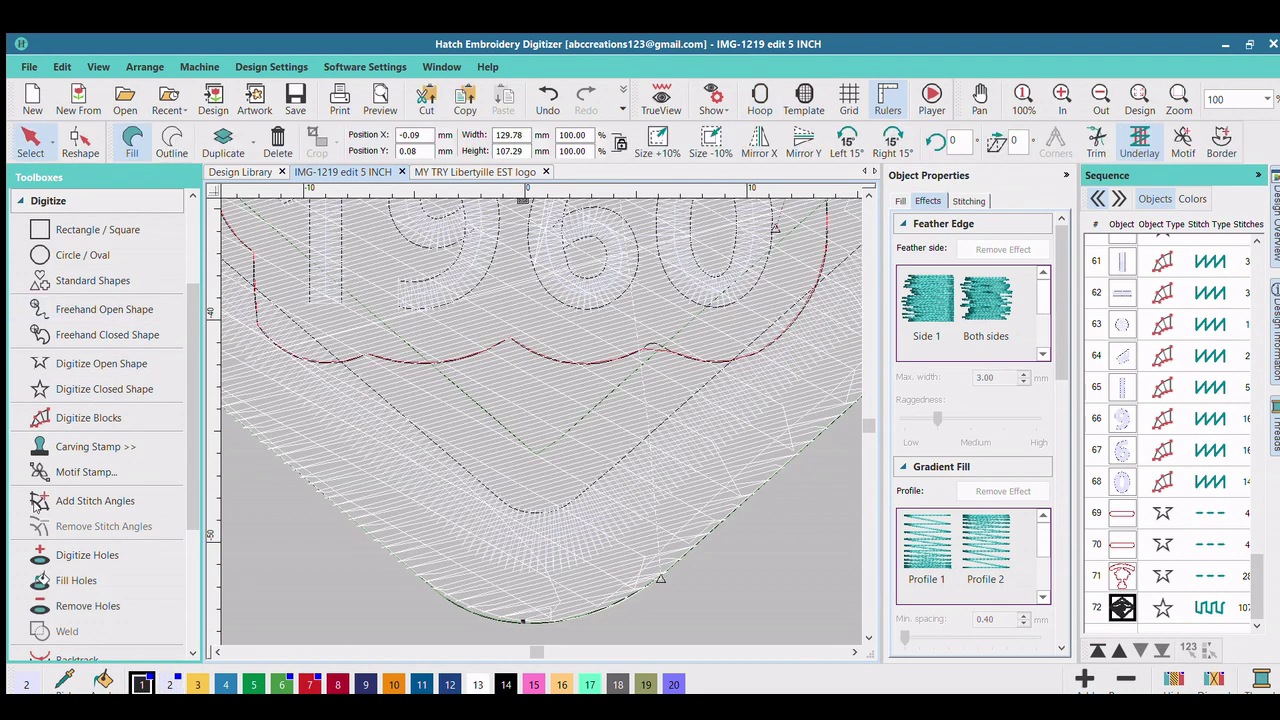
click(641, 343)
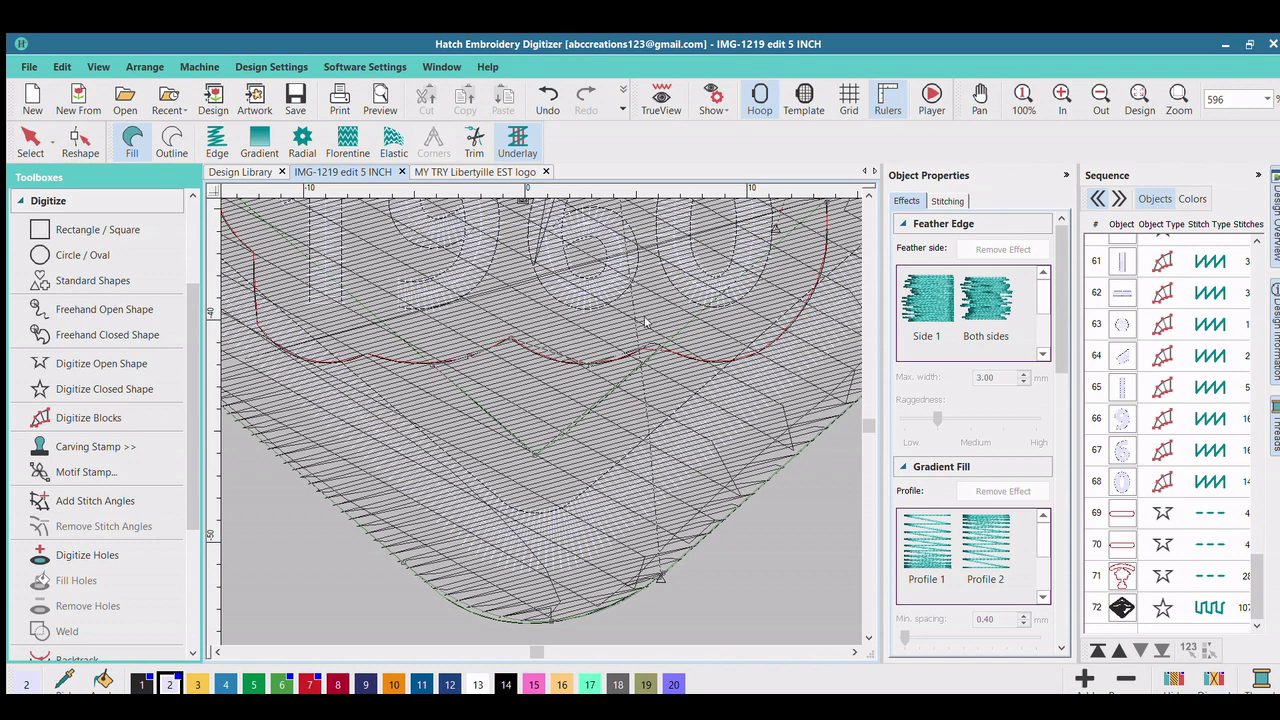
key(Return)
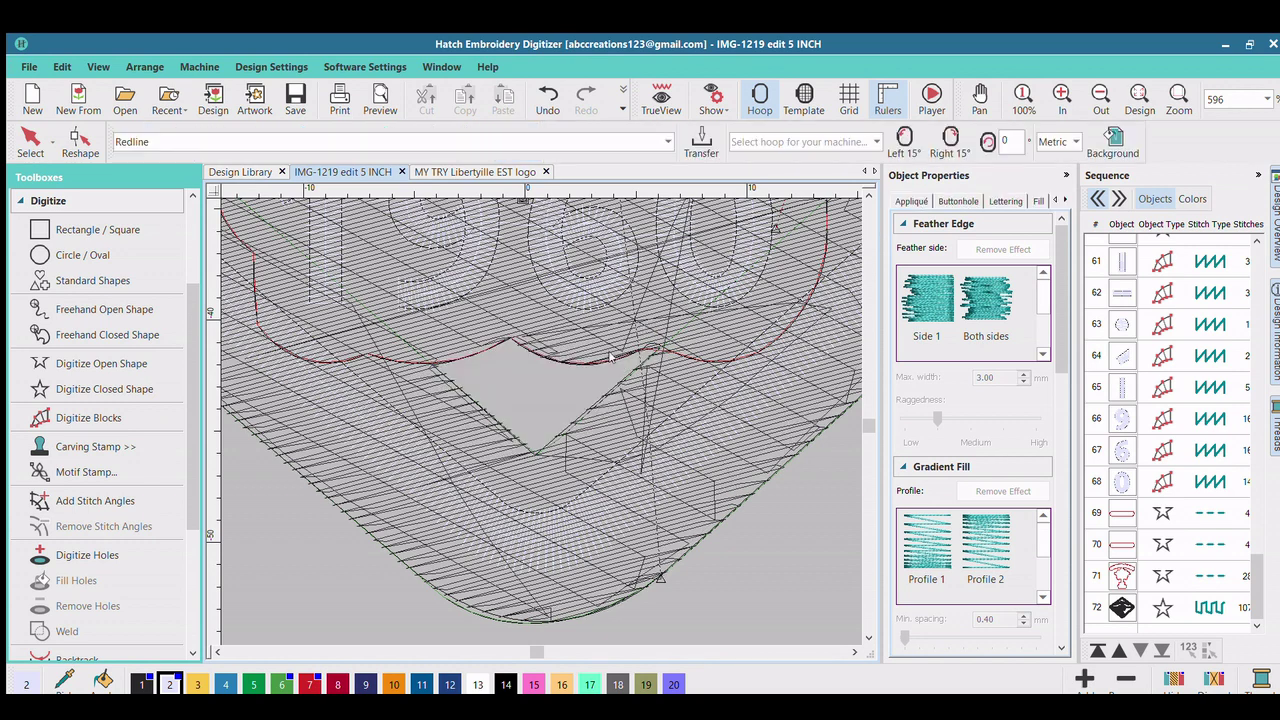
Step: Start another hole in the diamond fill below the left bar, tracing the bar's lower edge and the left tree outline toward EST 1960
scroll(537, 398, down, 7)
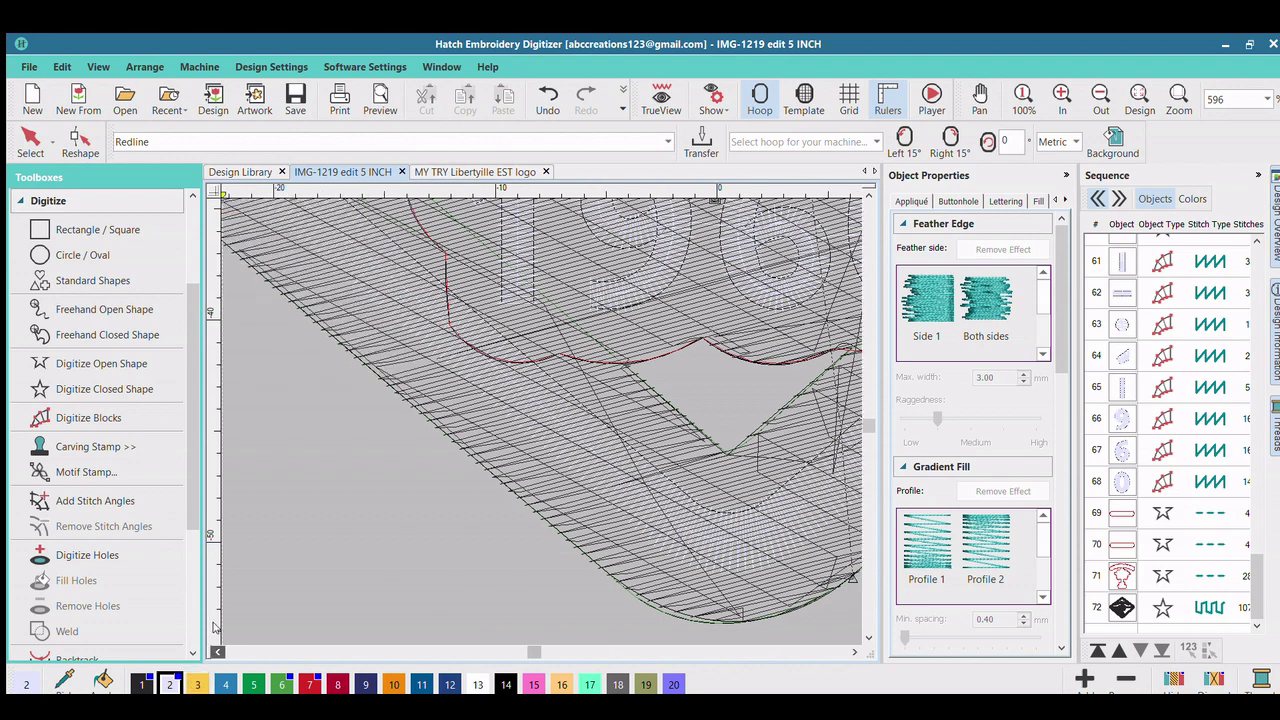
scroll(537, 398, up, 2)
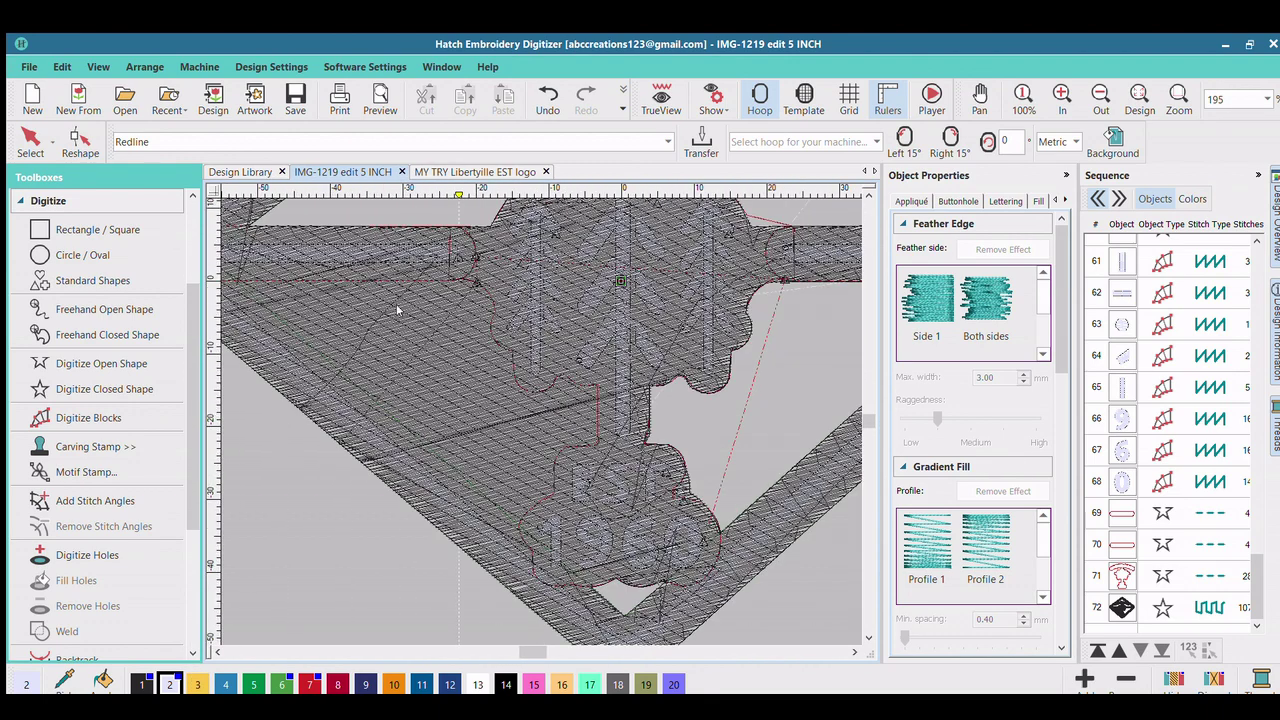
click(1123, 600)
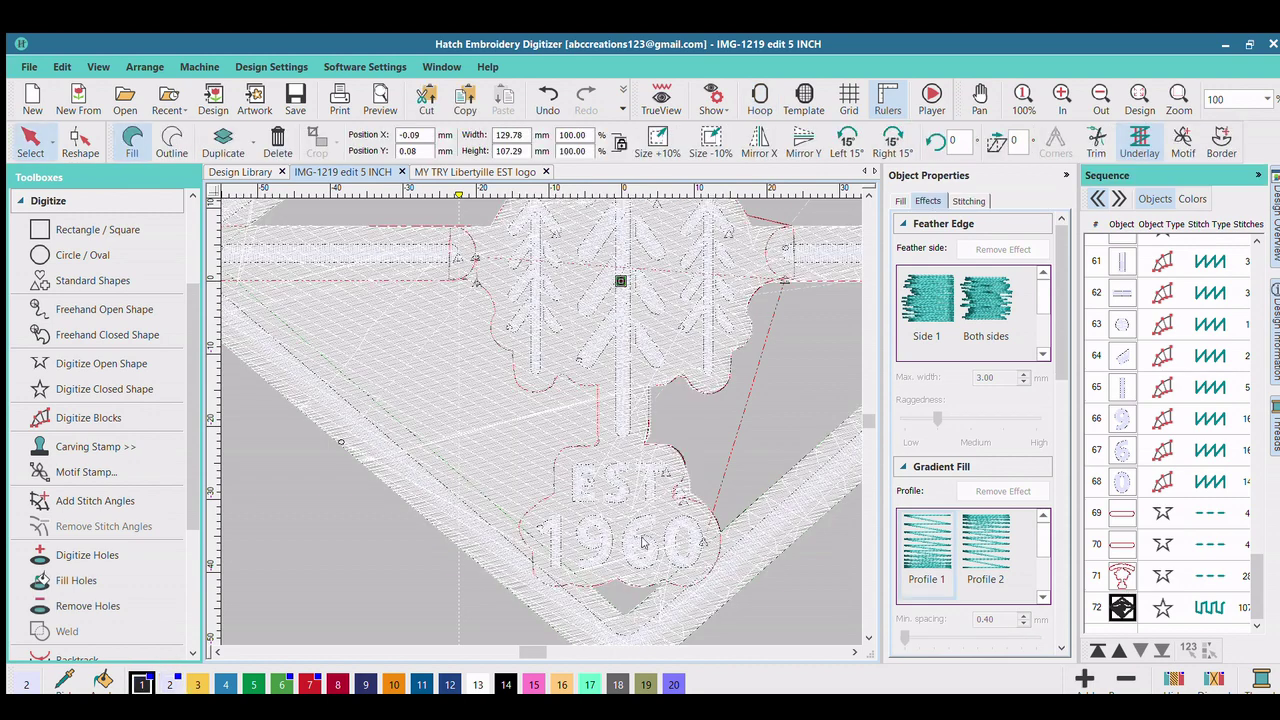
scroll(535, 382, up, 5)
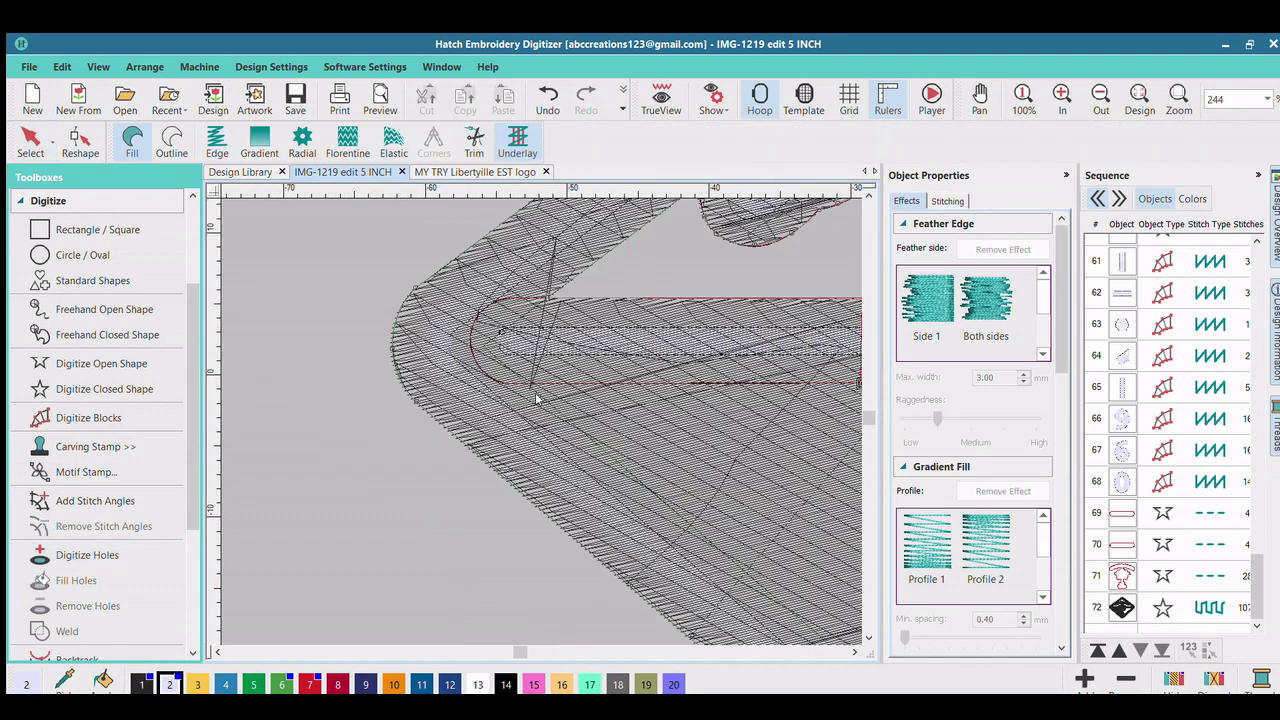
scroll(535, 382, up, 1)
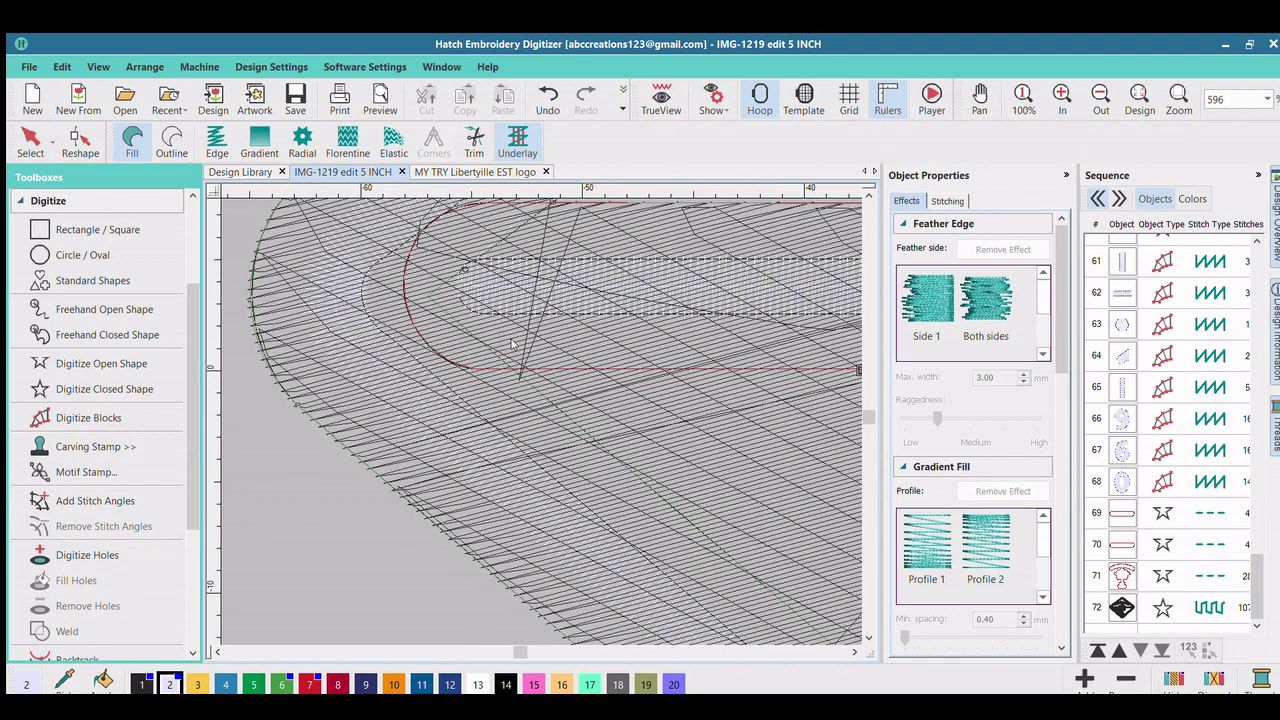
scroll(600, 370, right, 4)
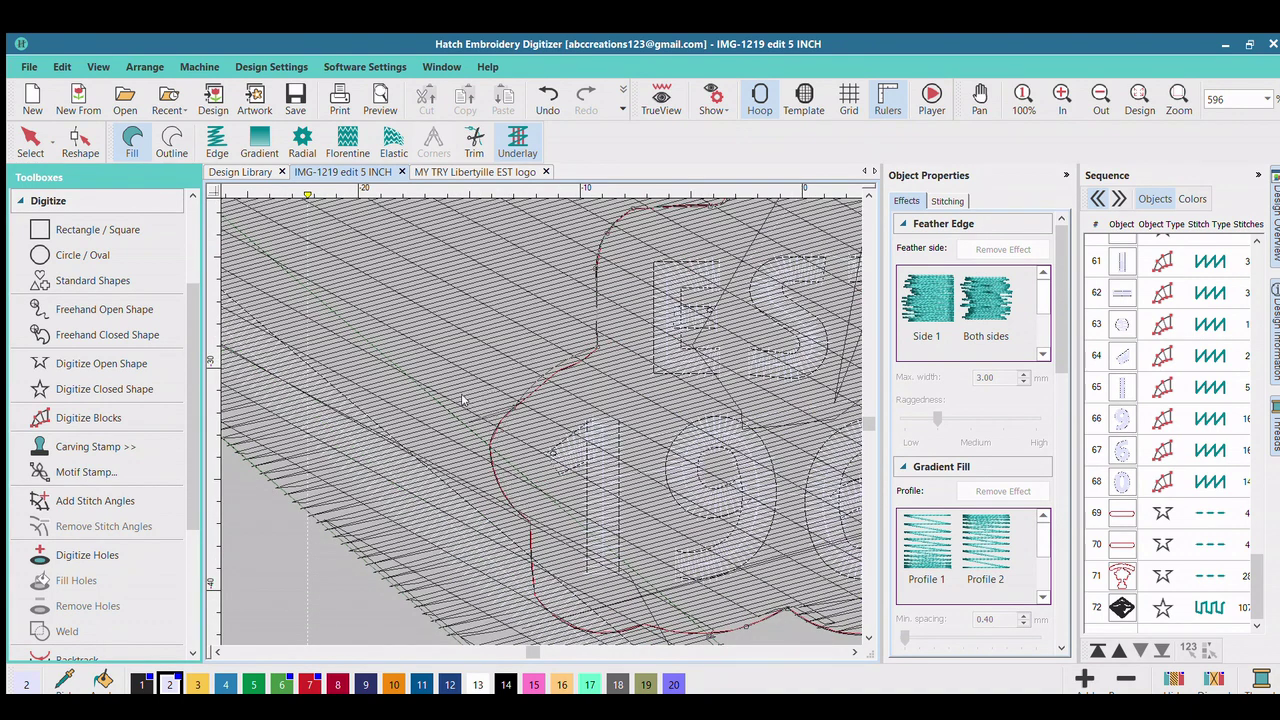
Step: Continue the hole around the left side of the EST 1960 outline and up the inner green outline to the left bar, and generate it
middle_click(384, 343)
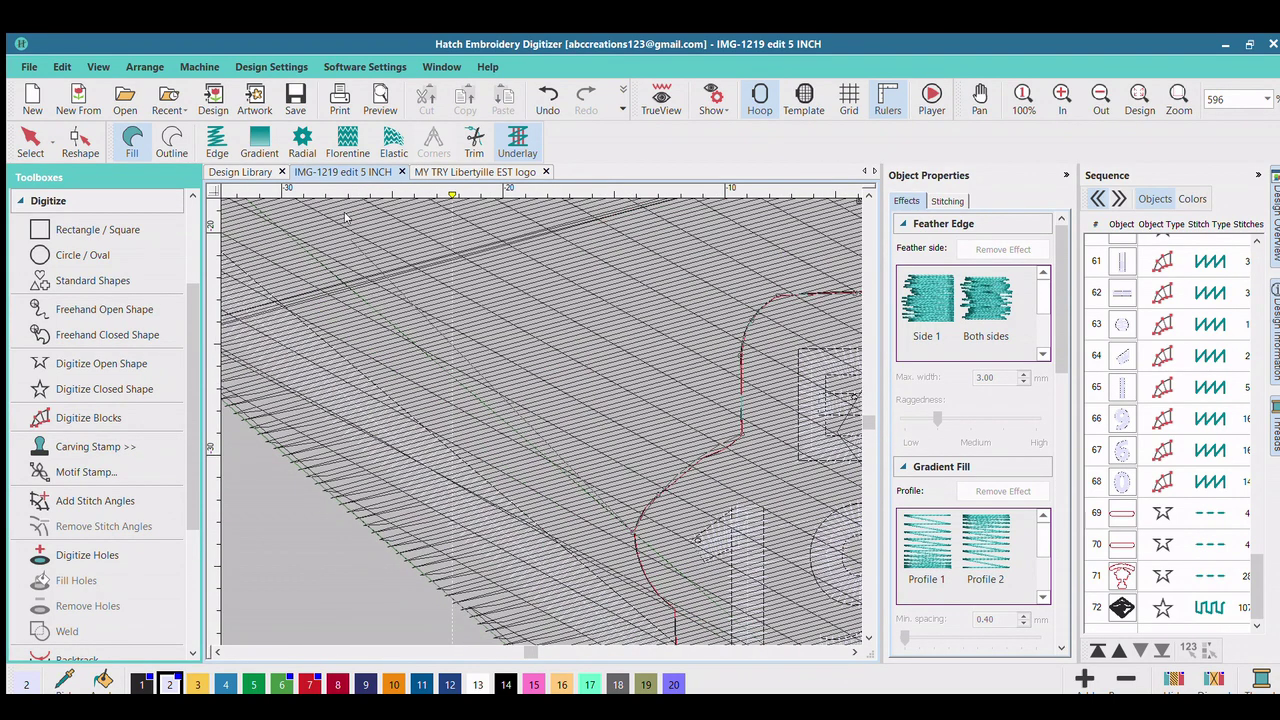
middle_click(326, 258)
middle_click(380, 260)
middle_click(342, 232)
middle_click(380, 296)
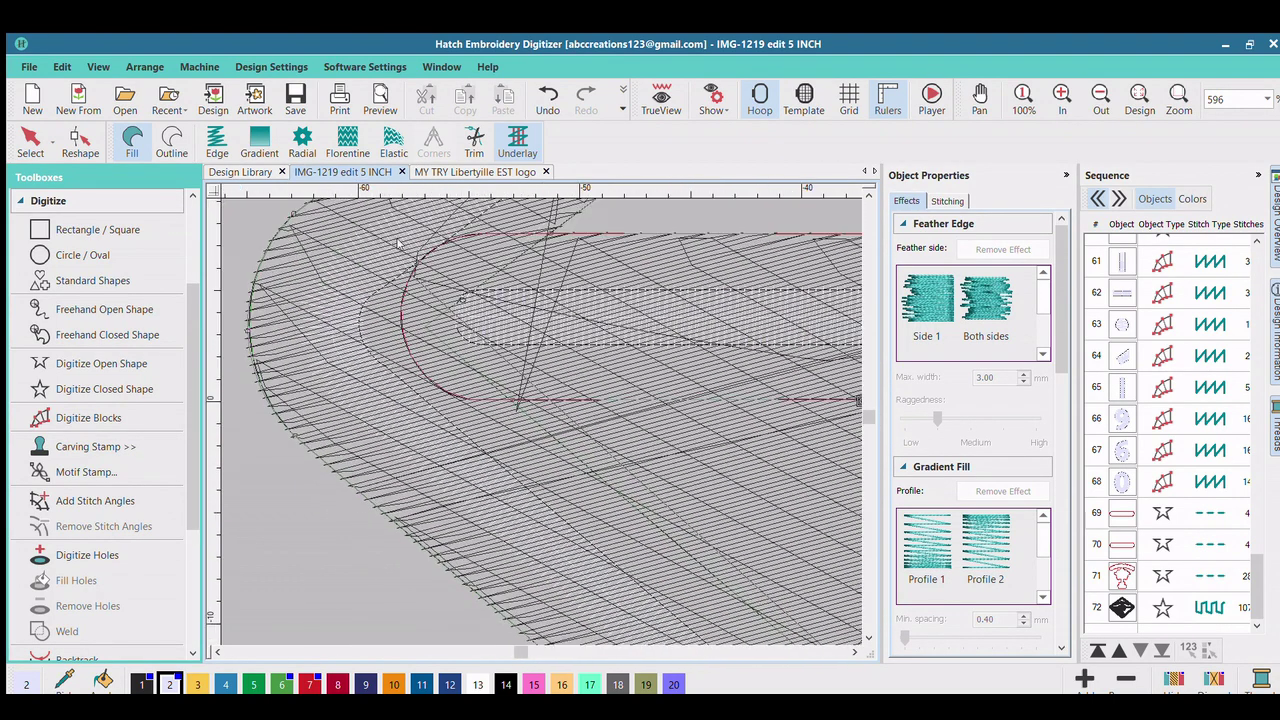
scroll(558, 418, down, 2)
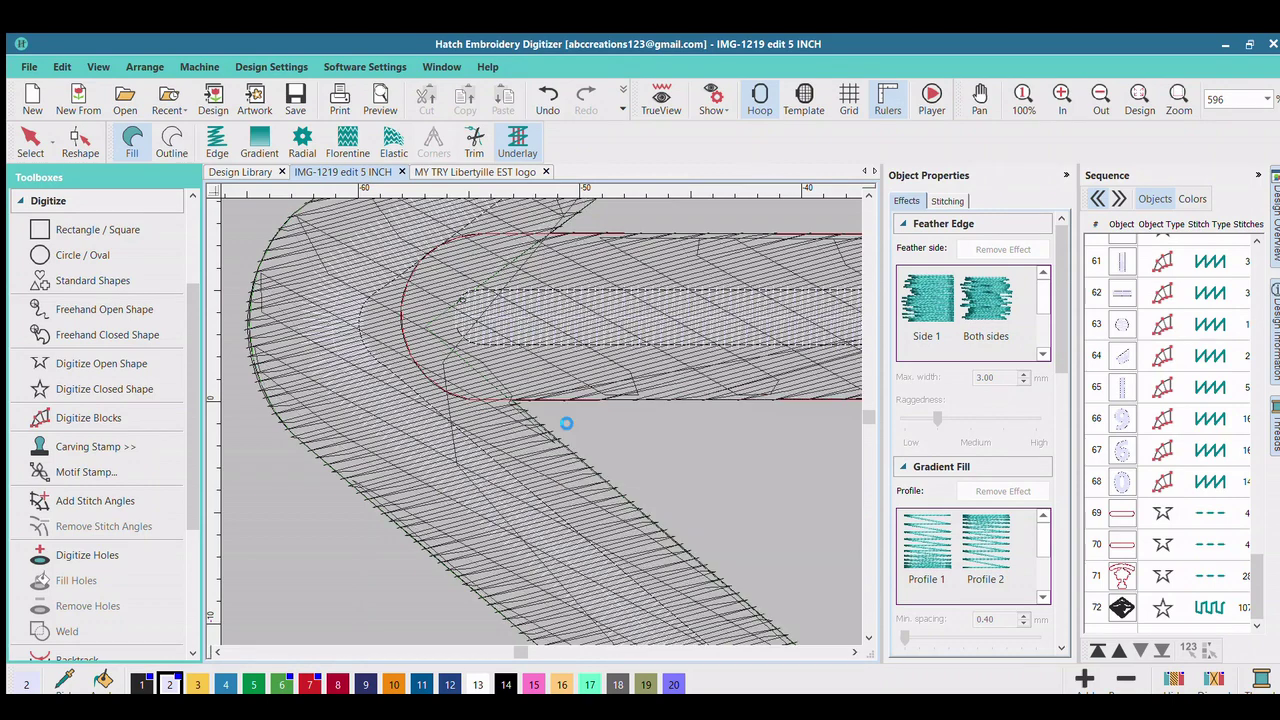
key(Escape)
Step: Turn on TrueView and move the black diamond fill to the start of the stitching sequence, behind the white elements
scroll(743, 437, down, 6)
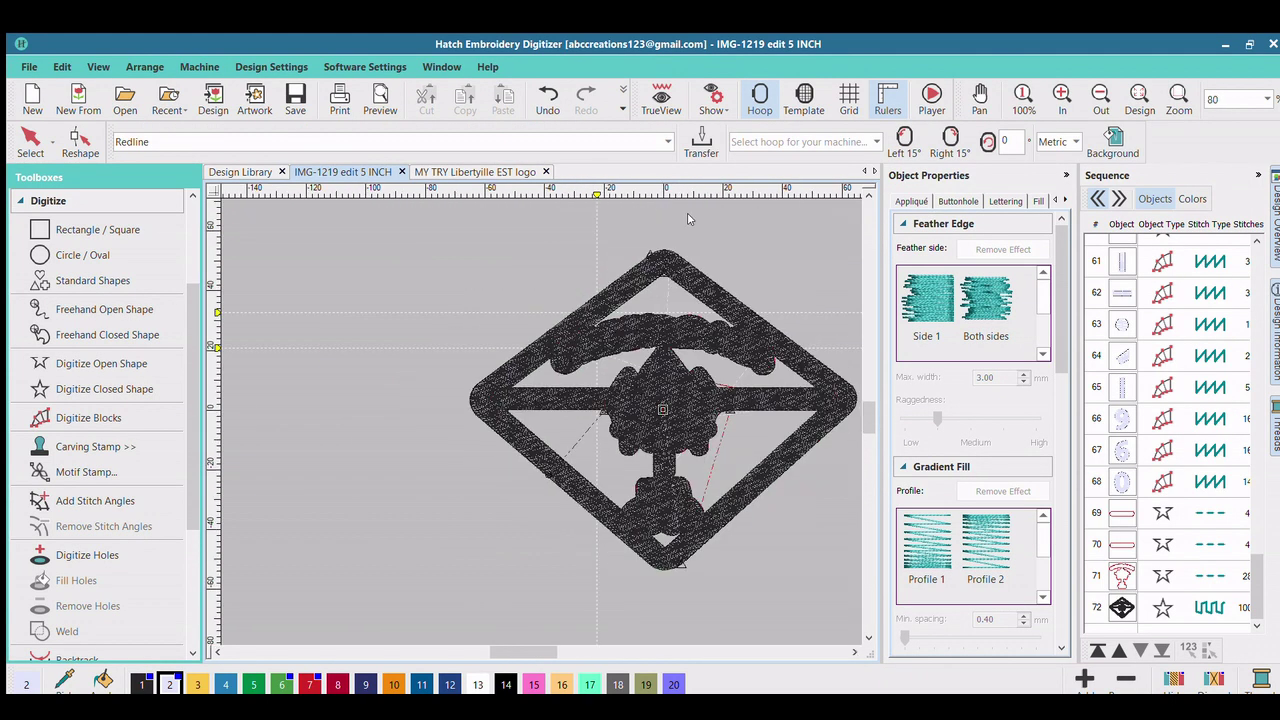
scroll(745, 524, down, 2)
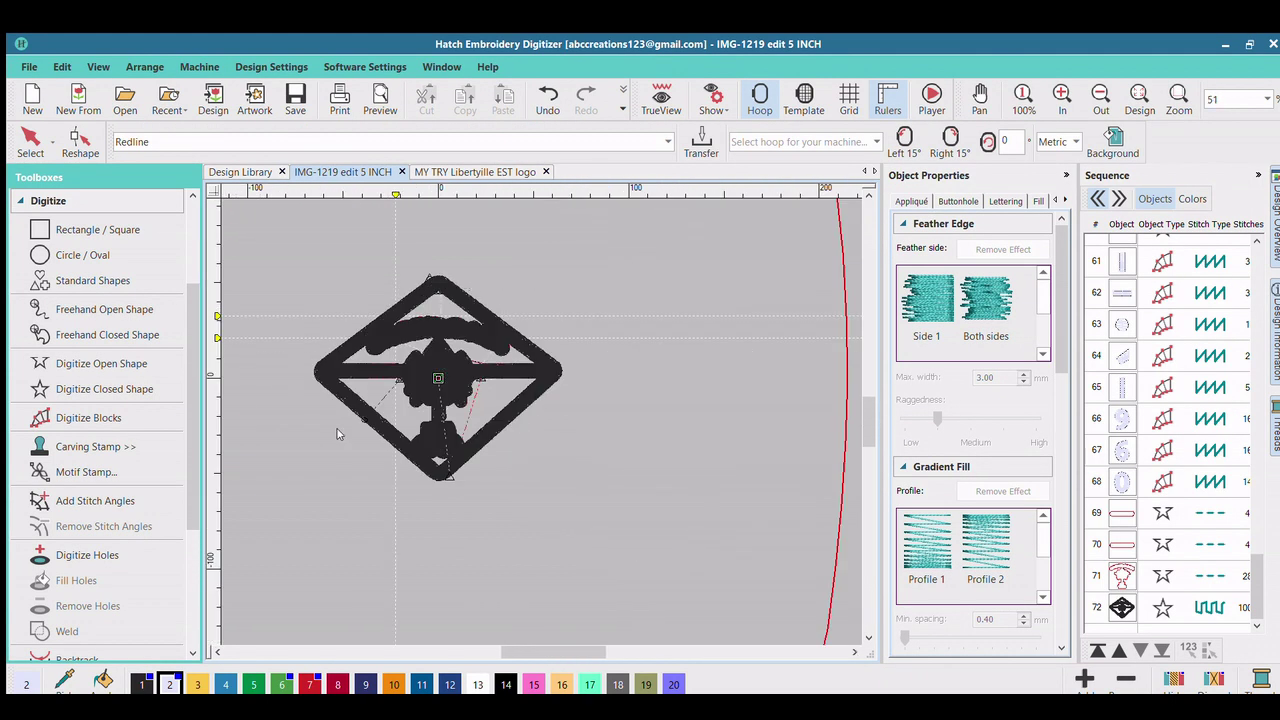
scroll(414, 361, up, 3)
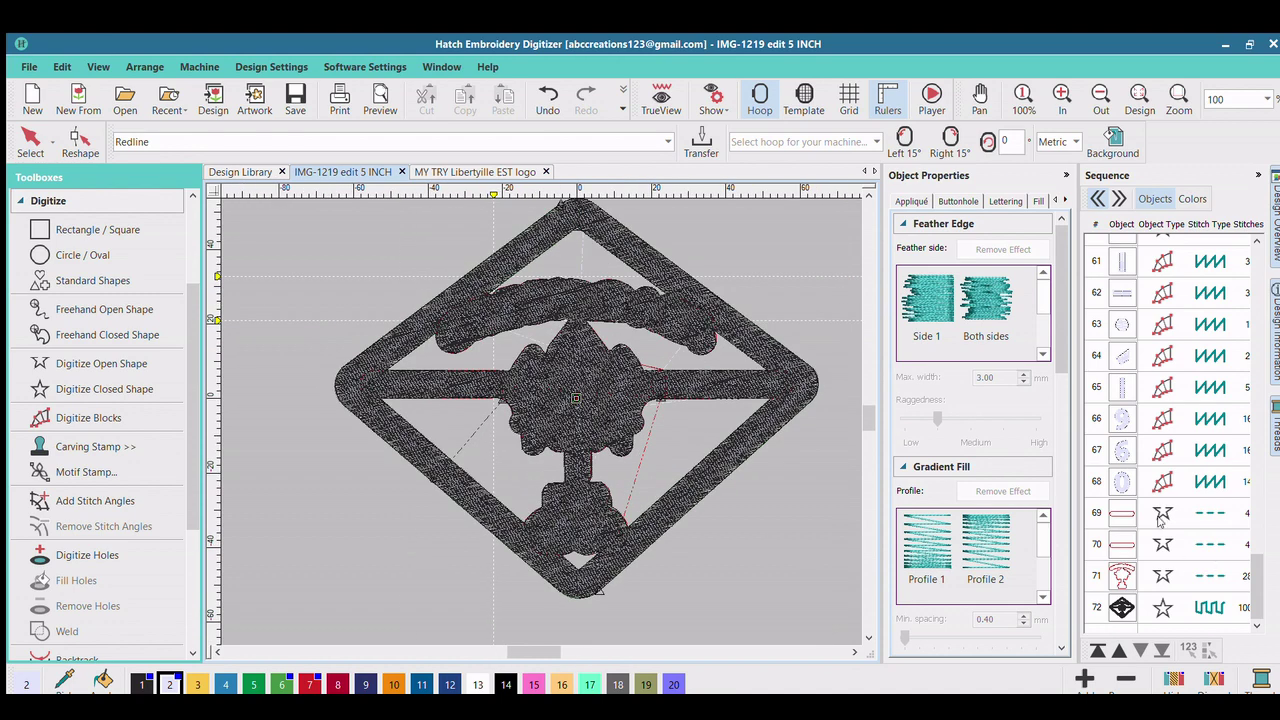
click(655, 95)
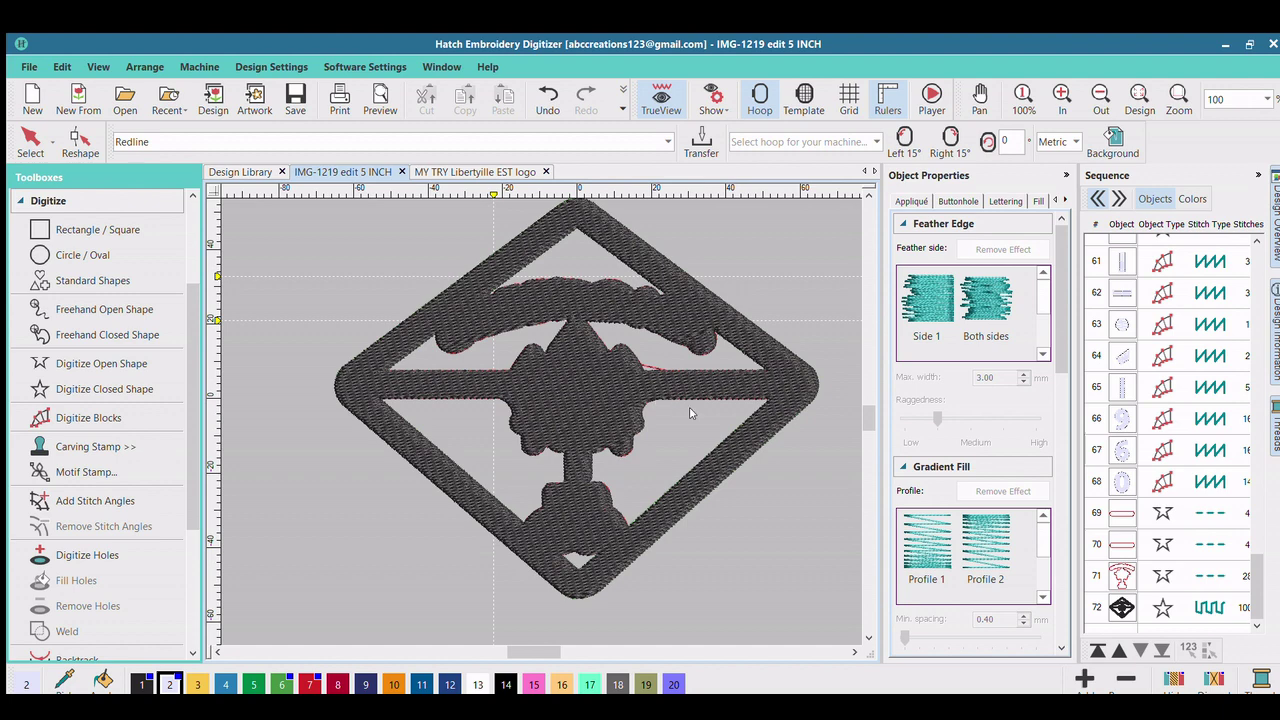
click(1122, 578)
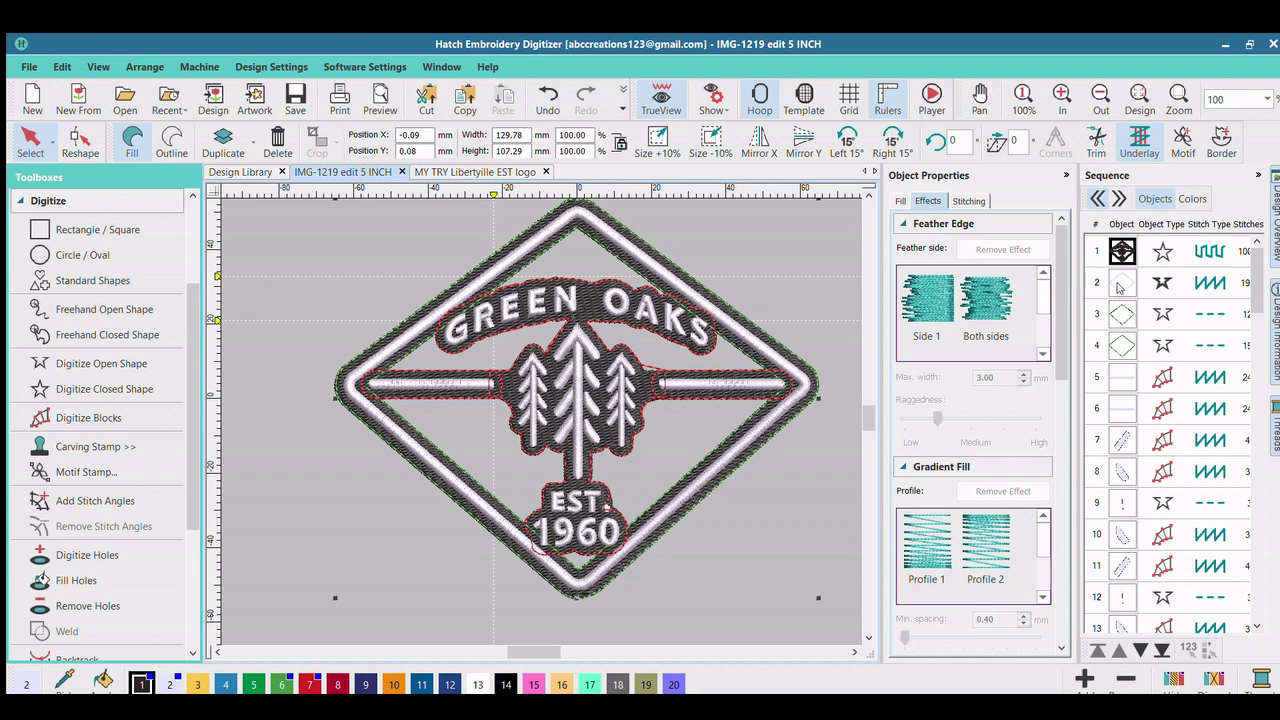
Step: Delete the two green diamond outlines and the three red outlines around the bars, lettering, trees and EST 1960
click(1115, 315)
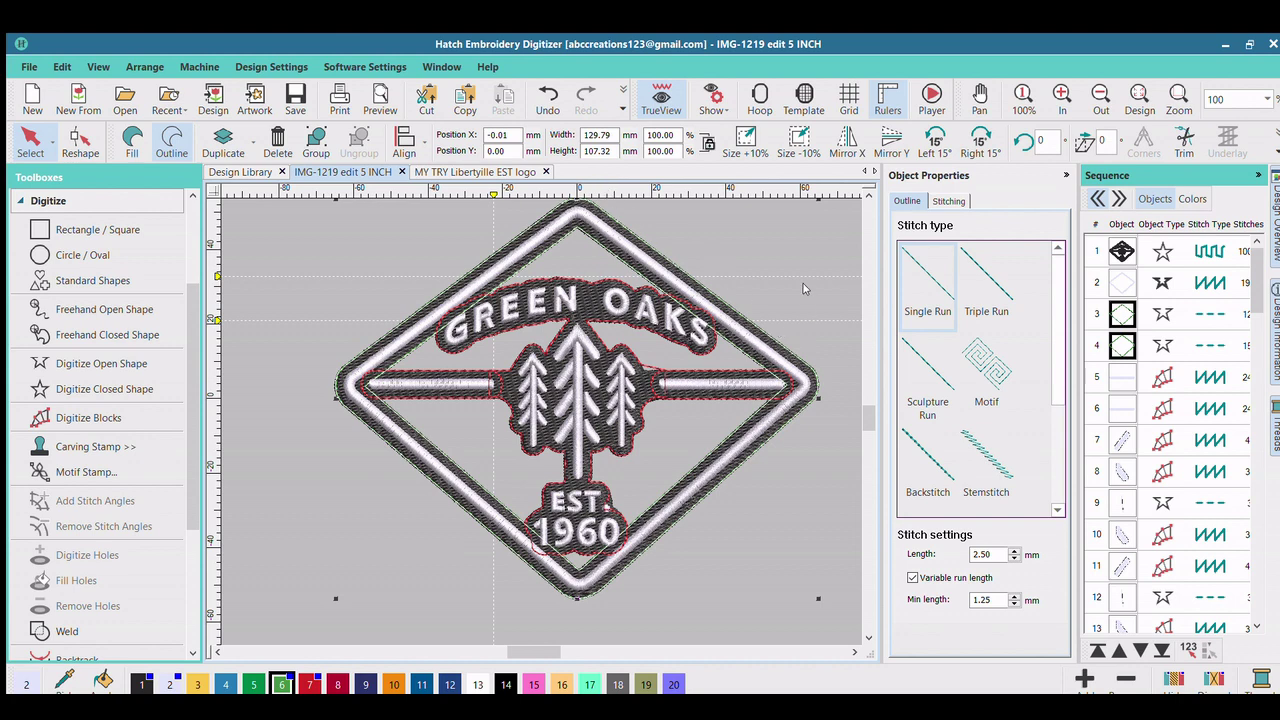
key(Delete)
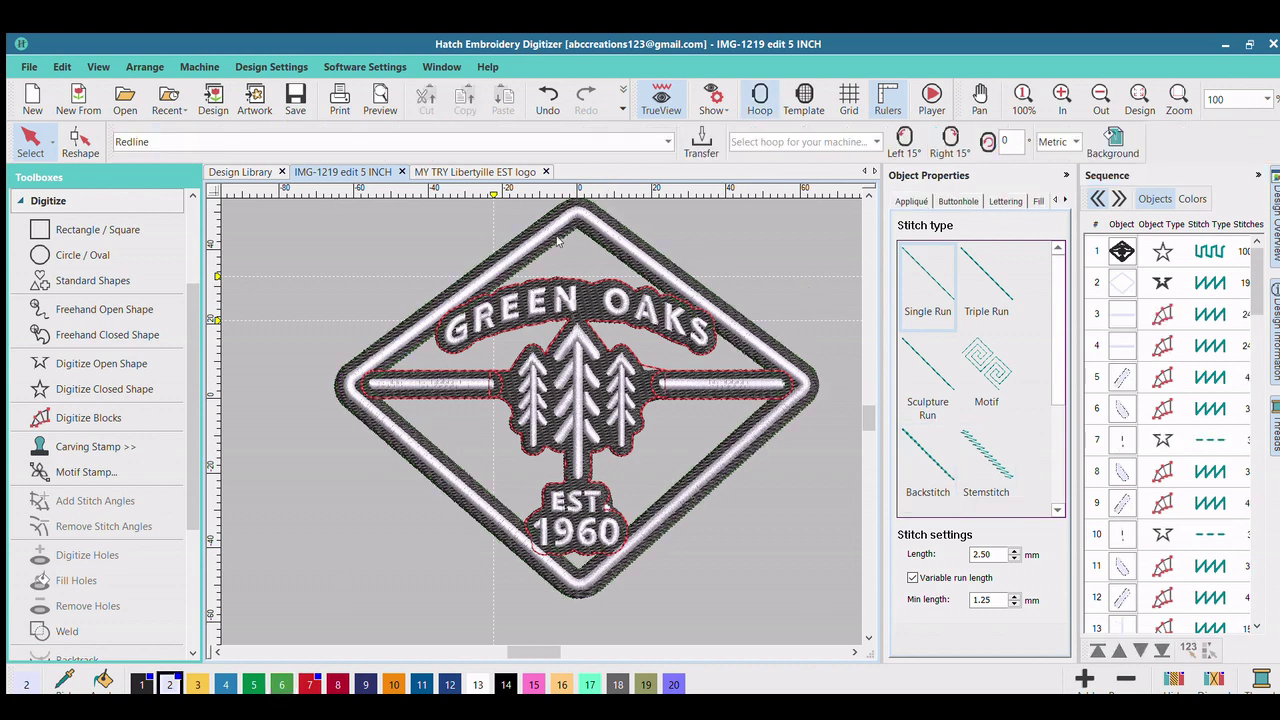
scroll(1177, 410, down, 10)
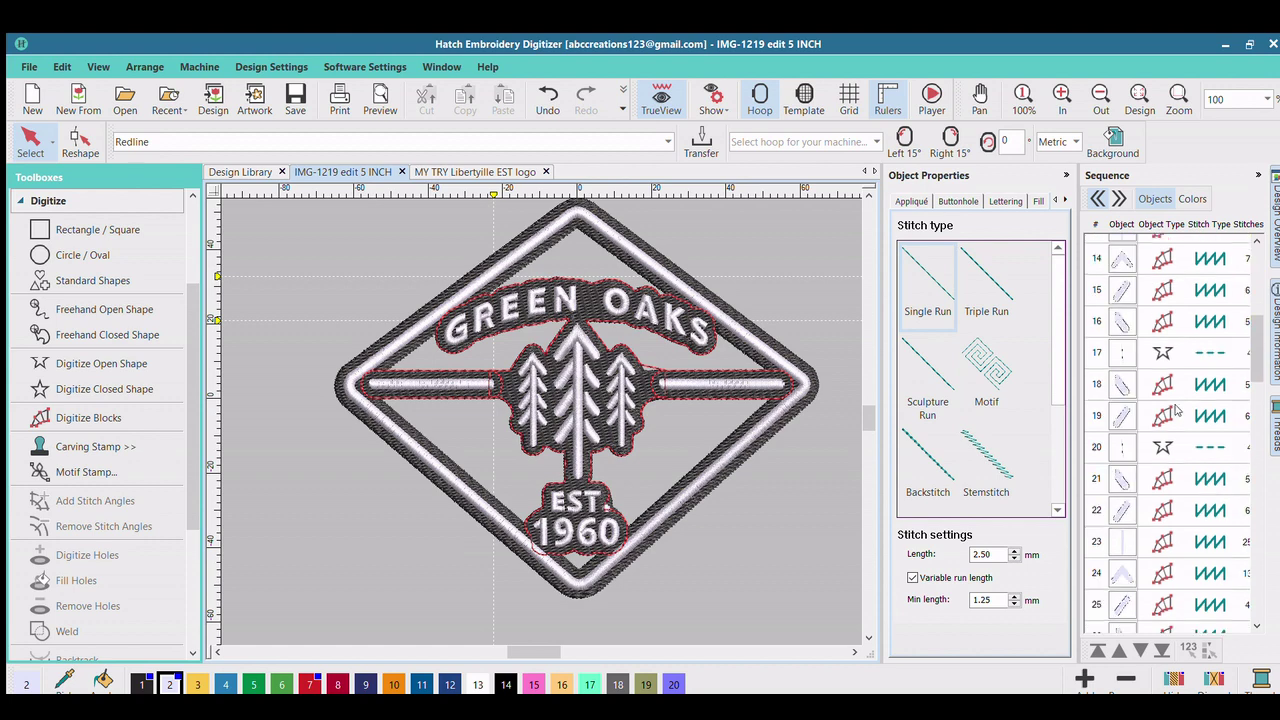
scroll(1177, 410, down, 9)
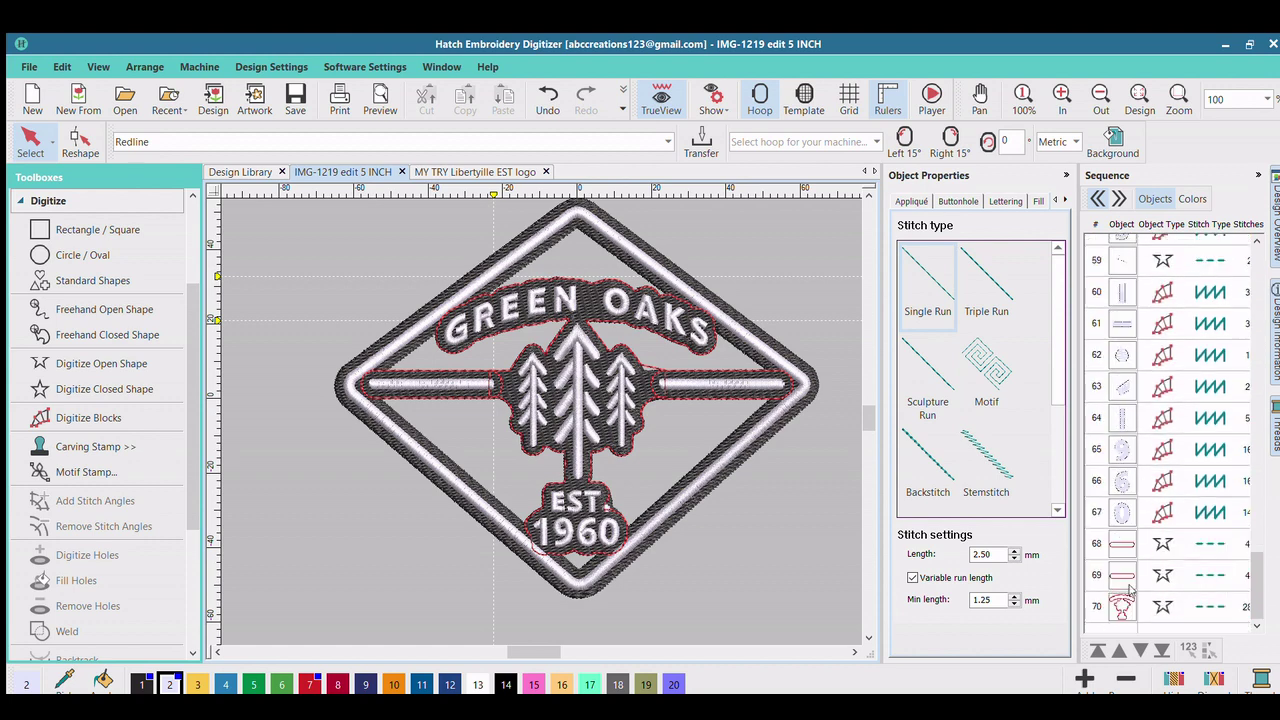
click(1129, 594)
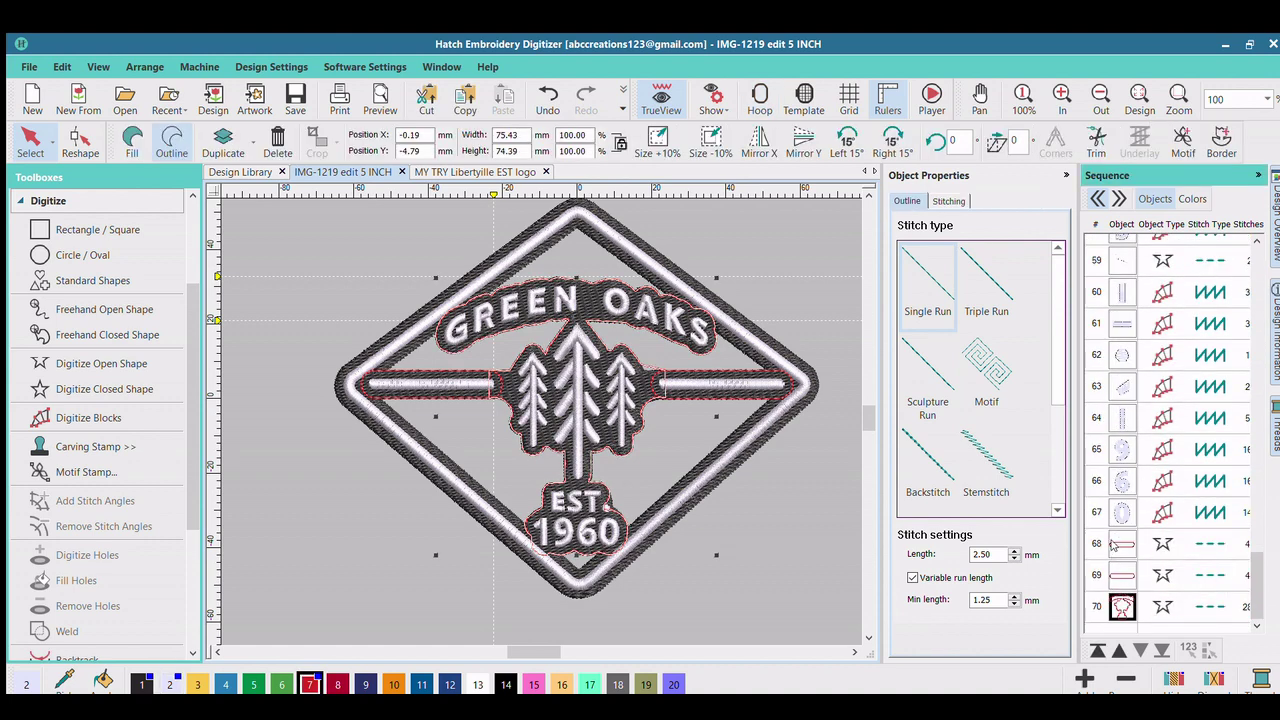
key(Escape)
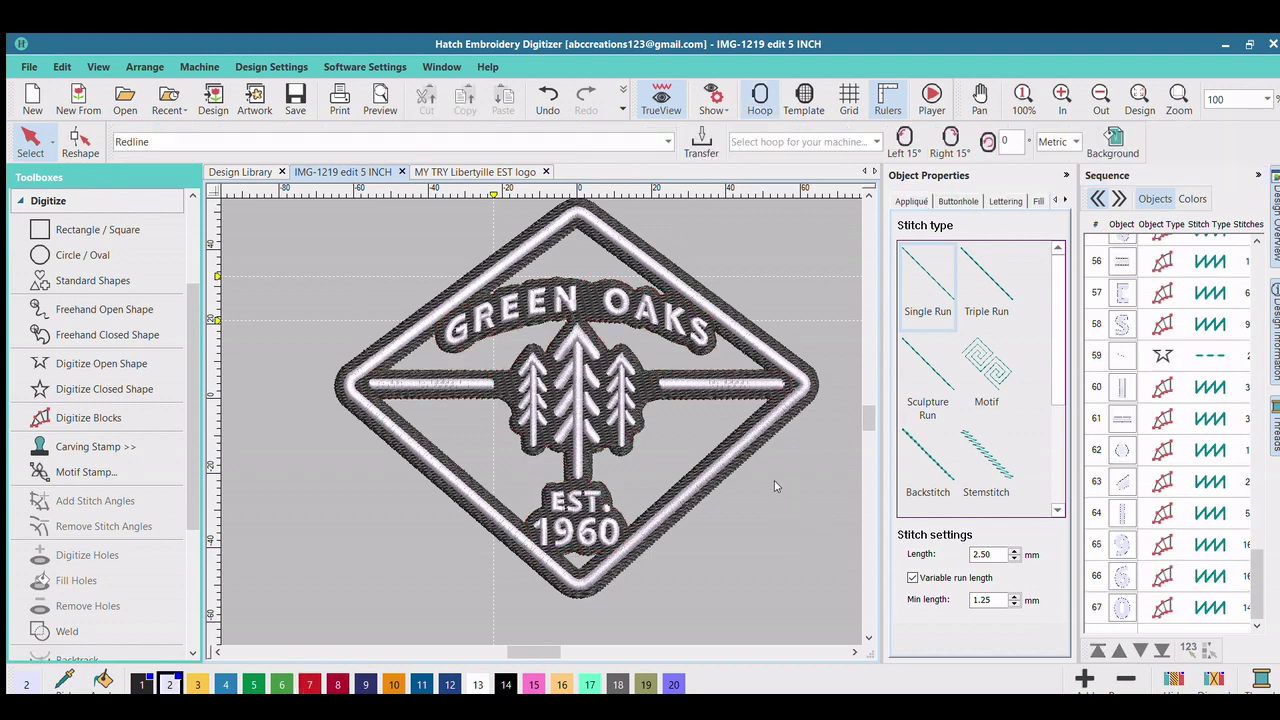
Step: Set the black diamond fill's Tatami stitch spacing to 0.85 mm and enable Travel on edge
scroll(1120, 435, up, 18)
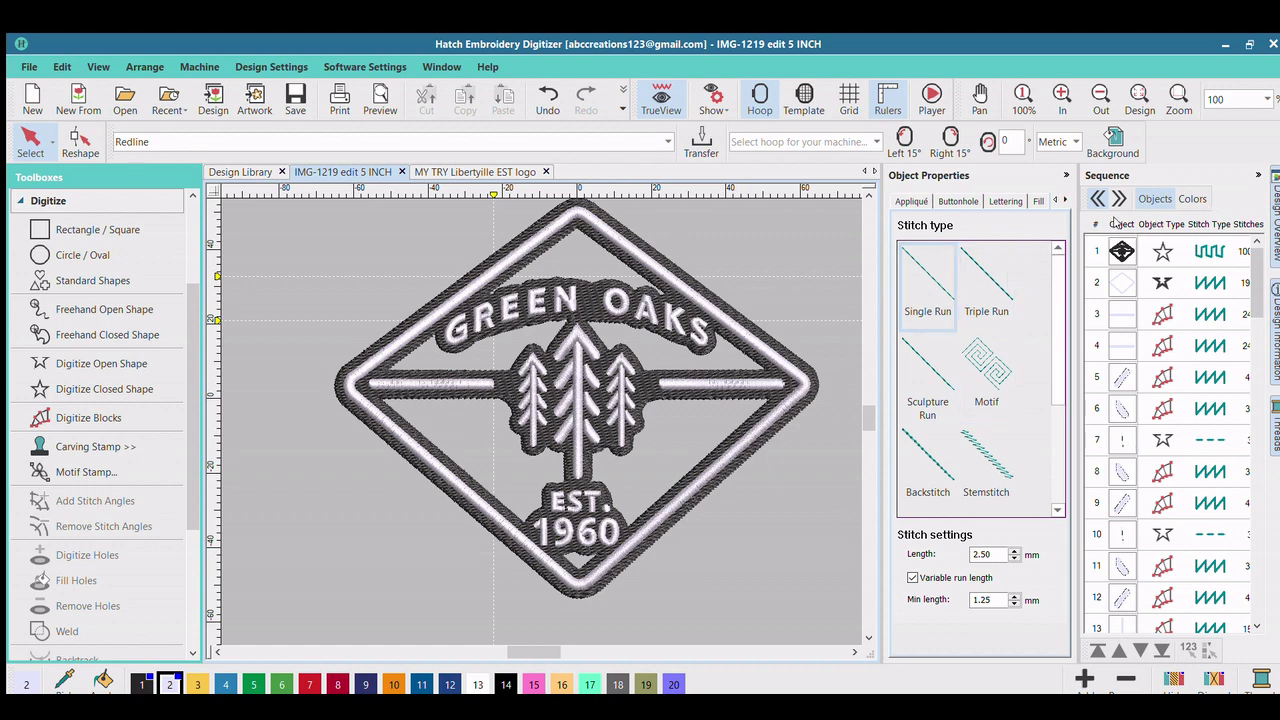
click(1122, 251)
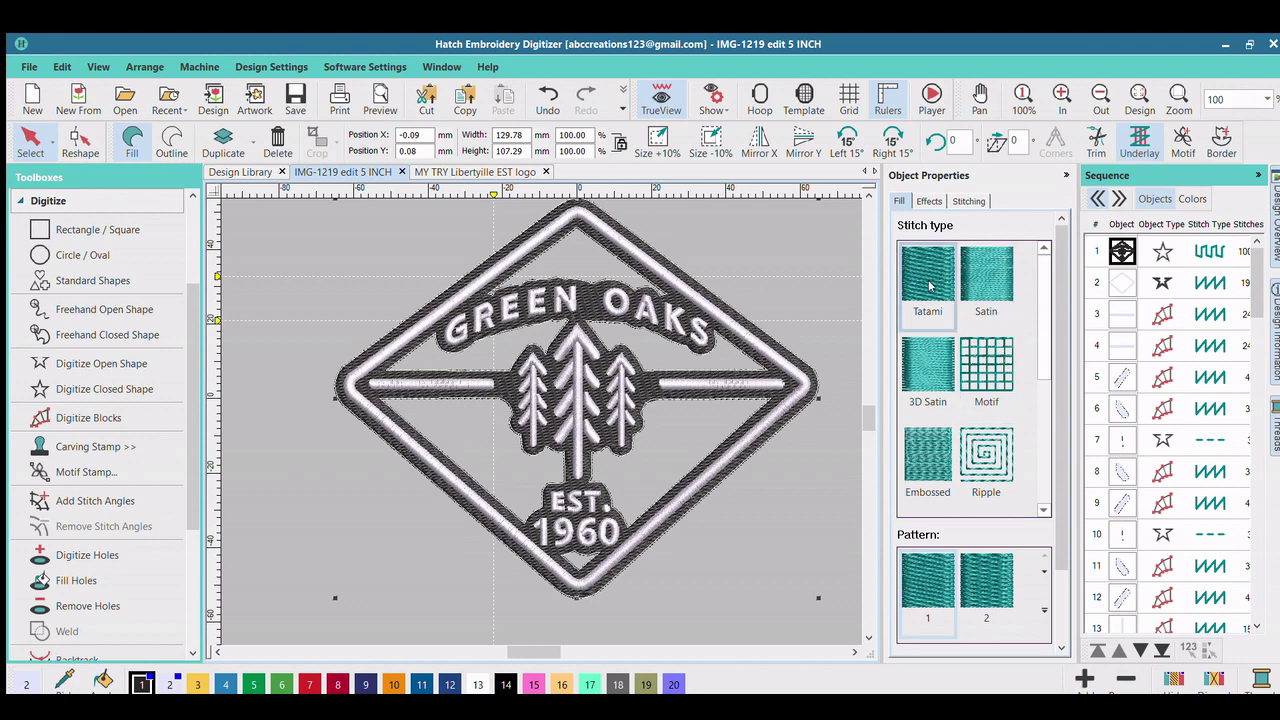
scroll(1036, 258, down, 3)
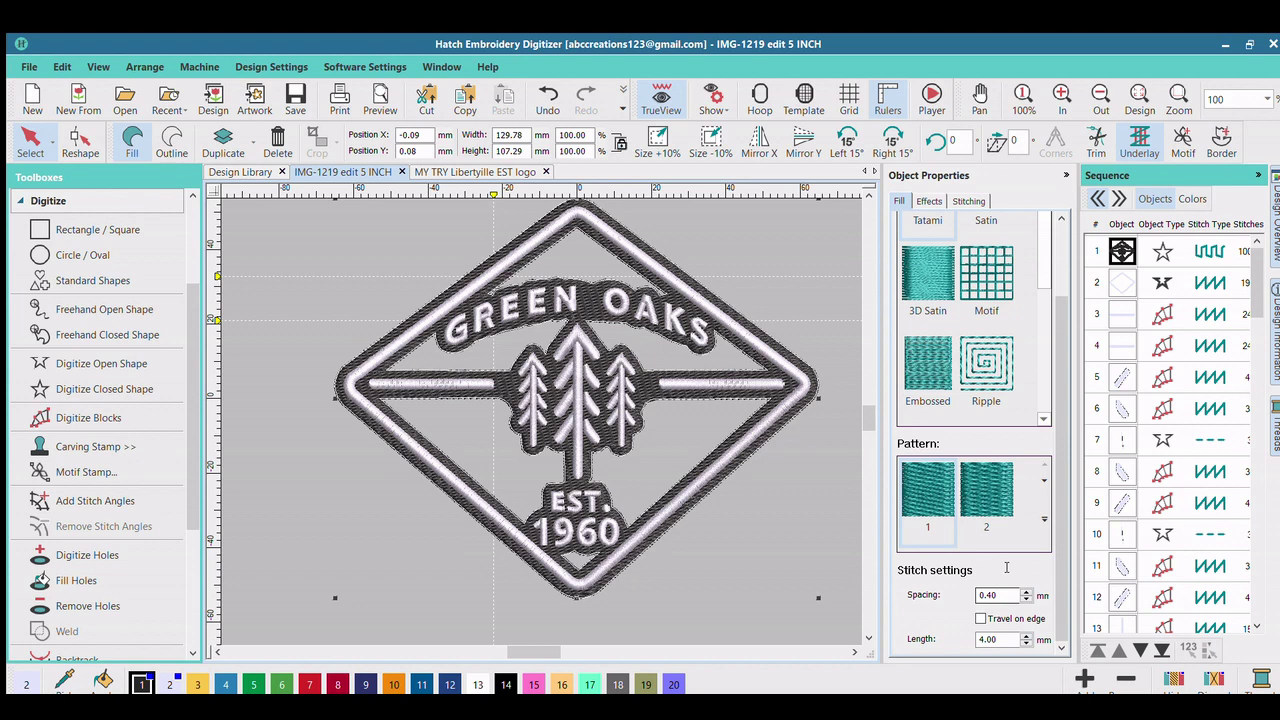
click(992, 595)
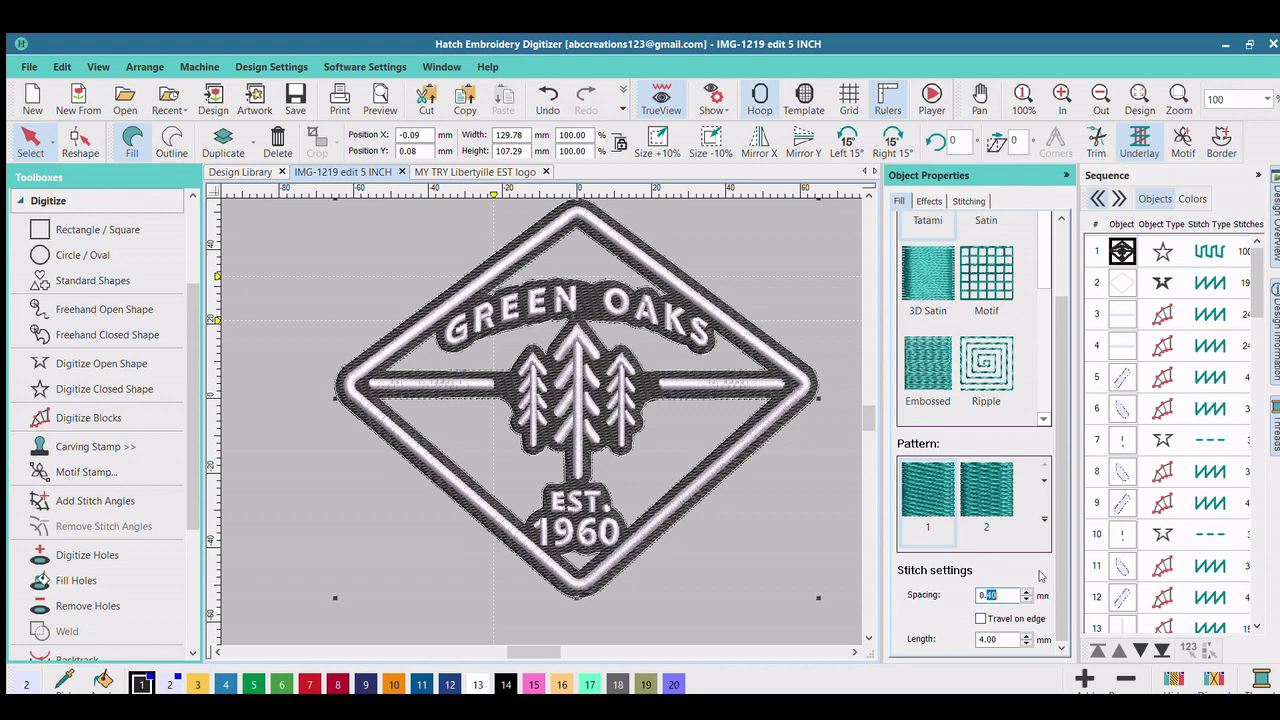
text(85)
key(Return)
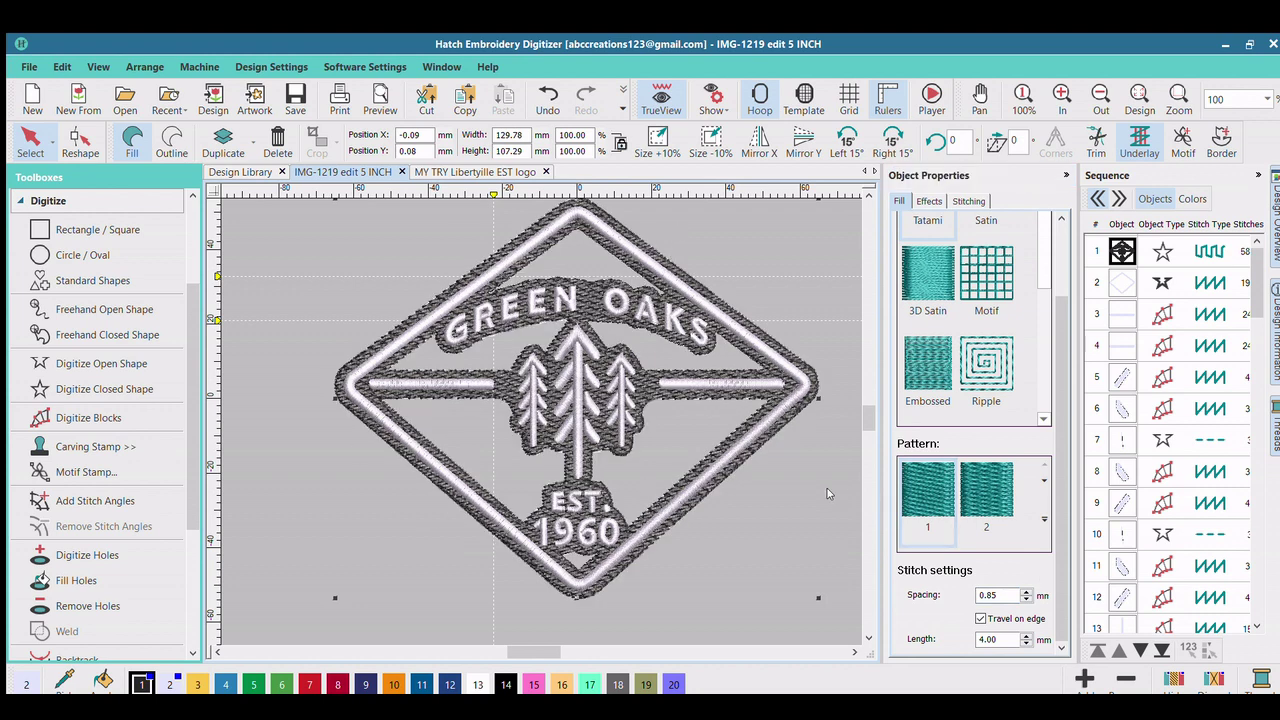
Step: Set the black diamond fill's stitch length to 4.3 mm
click(997, 638)
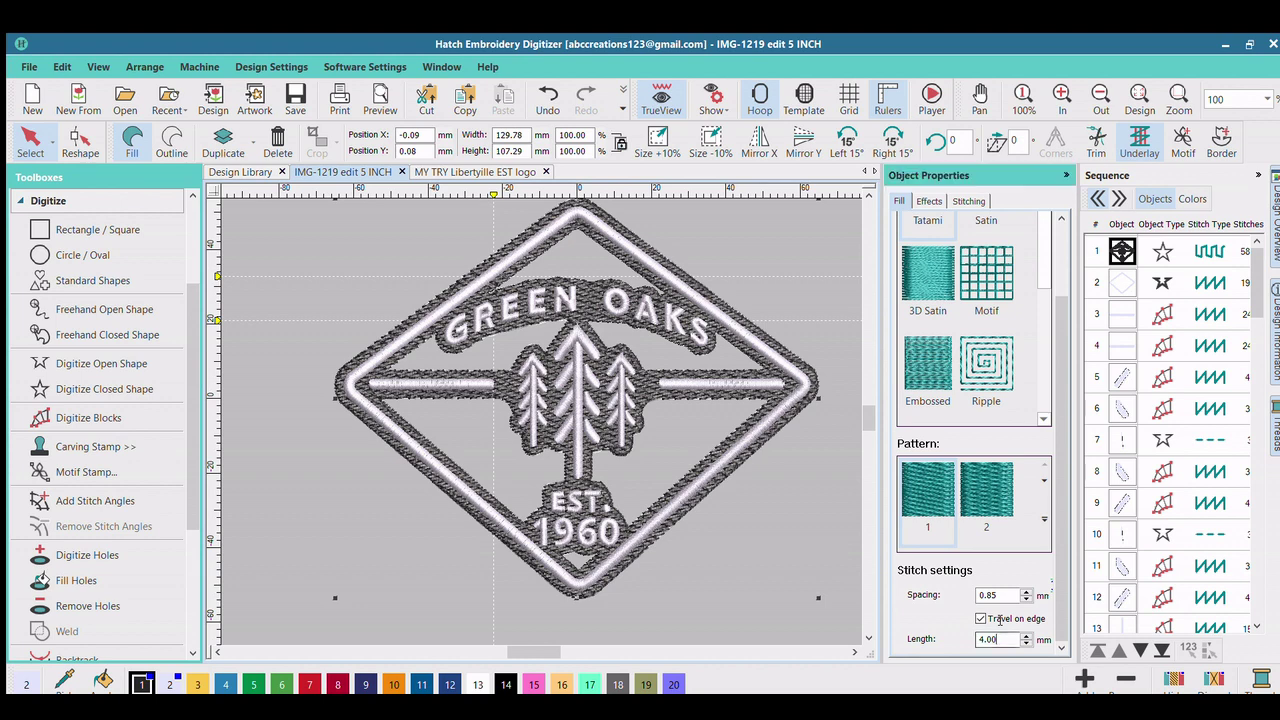
key(ctrl+a)
text(4.3)
key(Return)
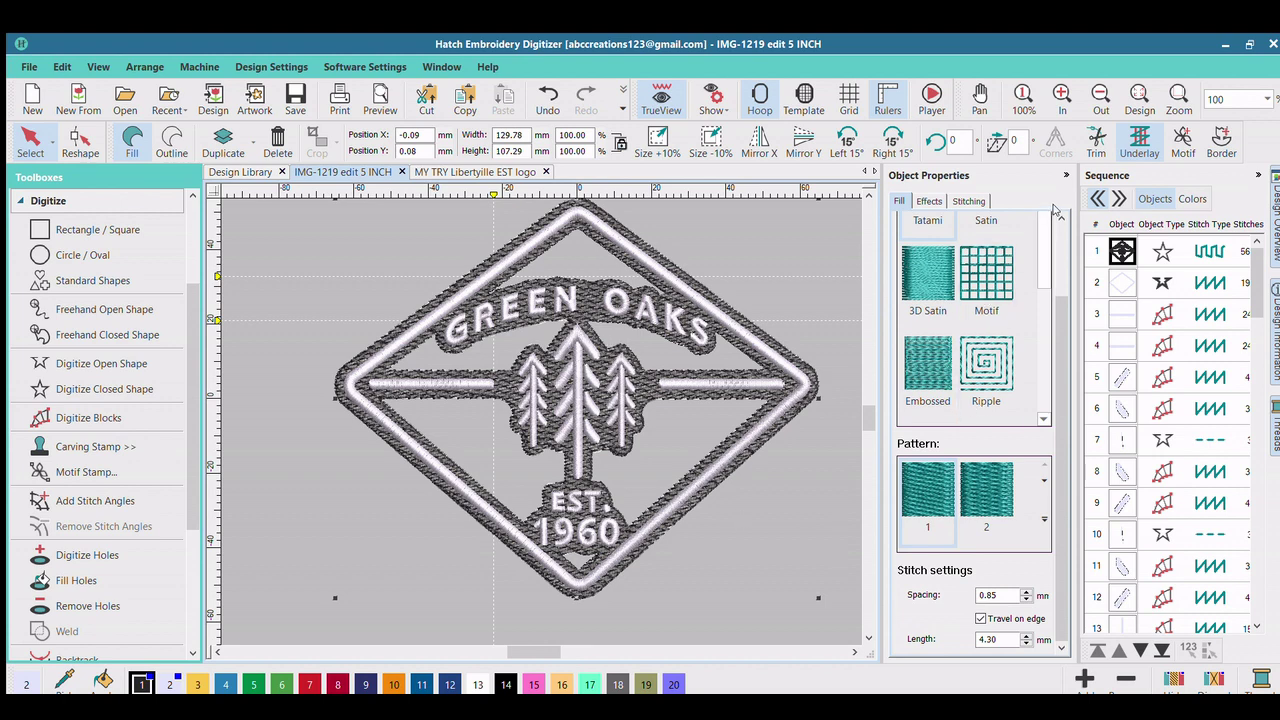
Step: Review the diamond fill's underlay and pull compensation settings, and compare the logo with the MY TRY Libertyville EST logo design
click(966, 200)
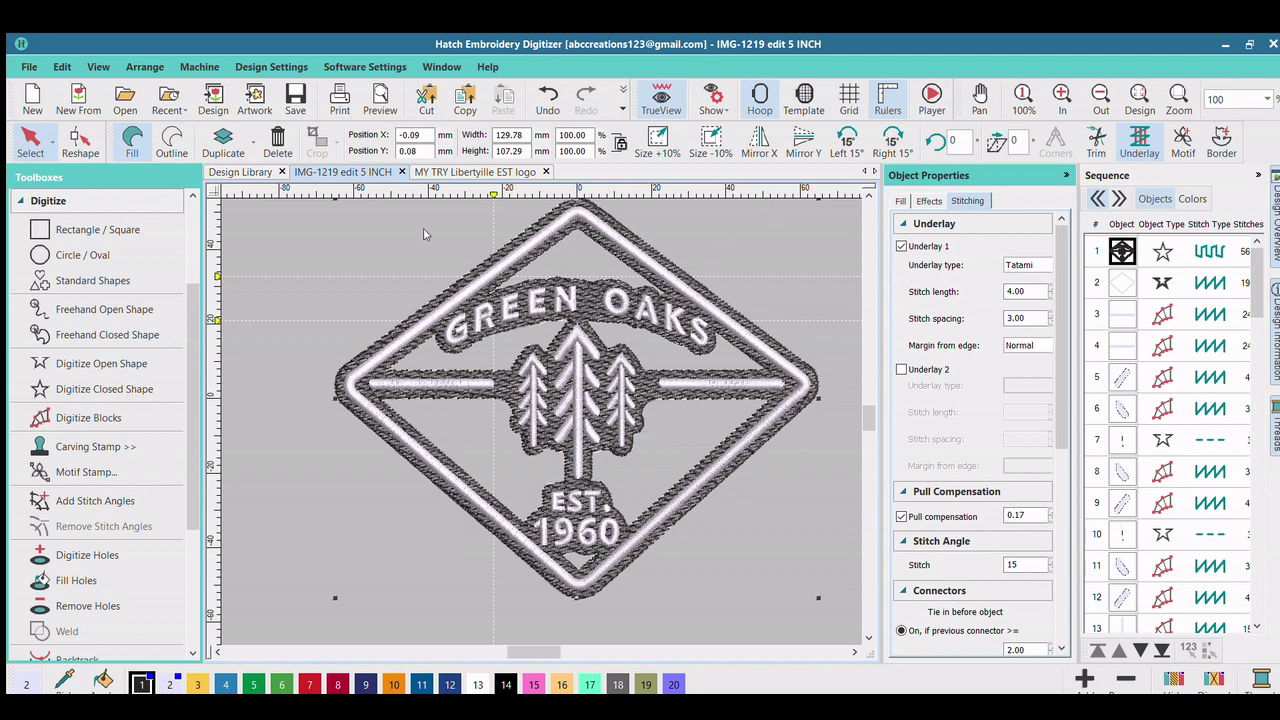
click(235, 205)
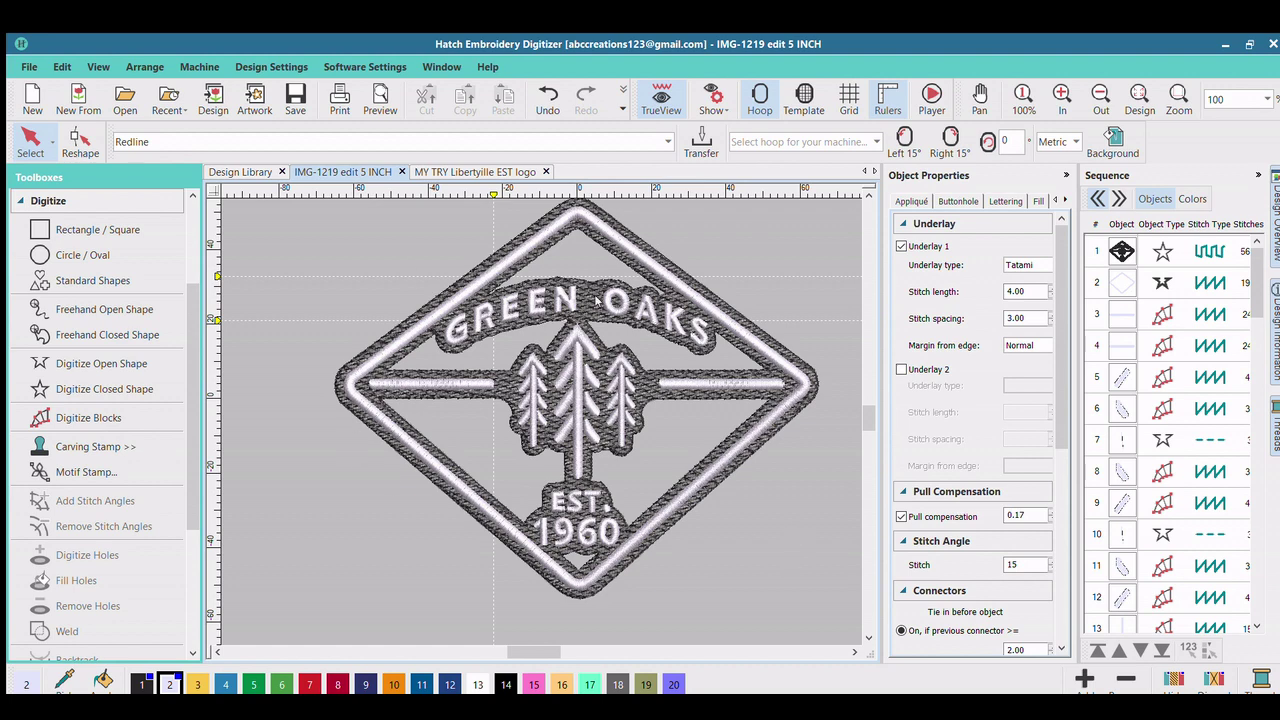
click(486, 170)
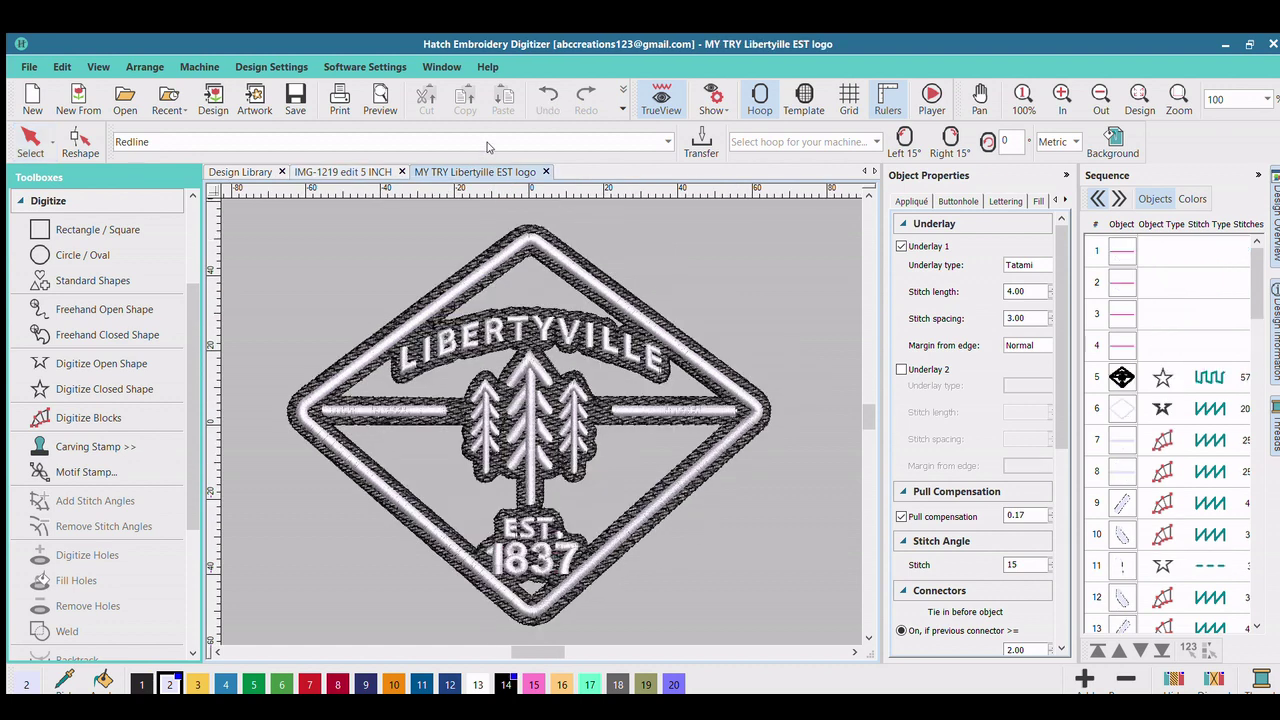
click(304, 168)
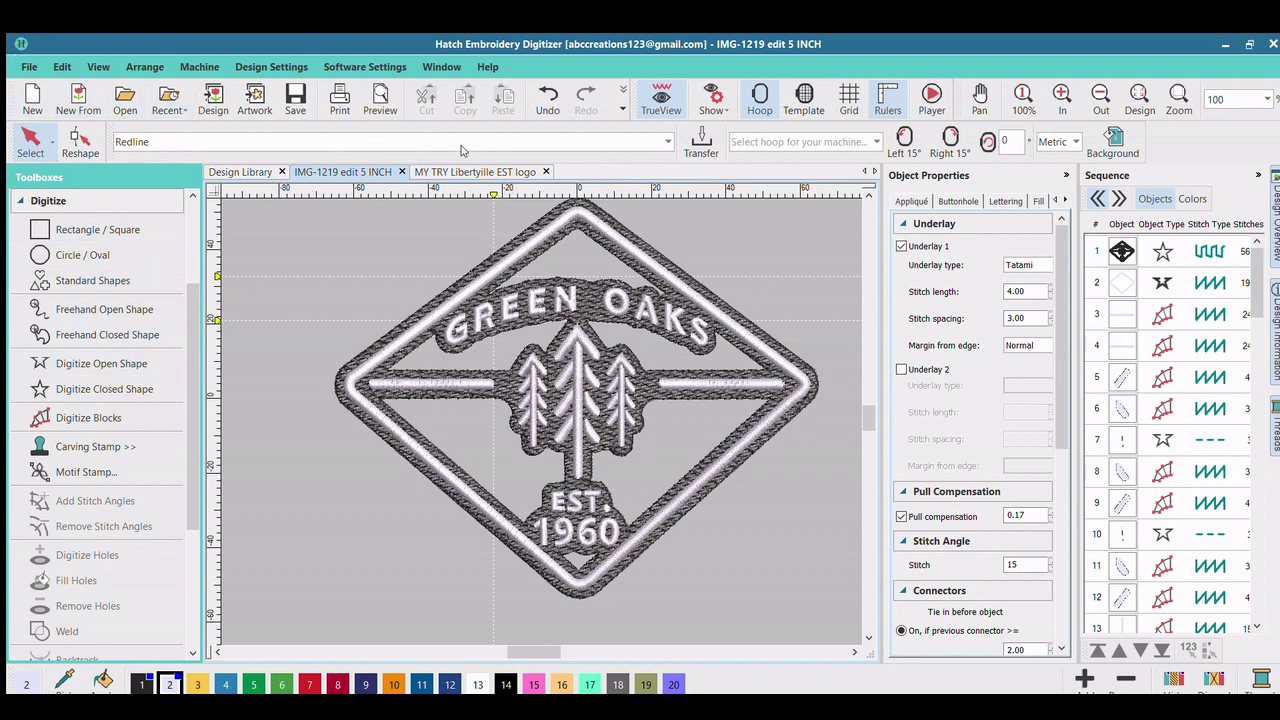
Step: Browse the Design Library through My Embroidery and My Designs to the Names folder under Key Chains
click(242, 171)
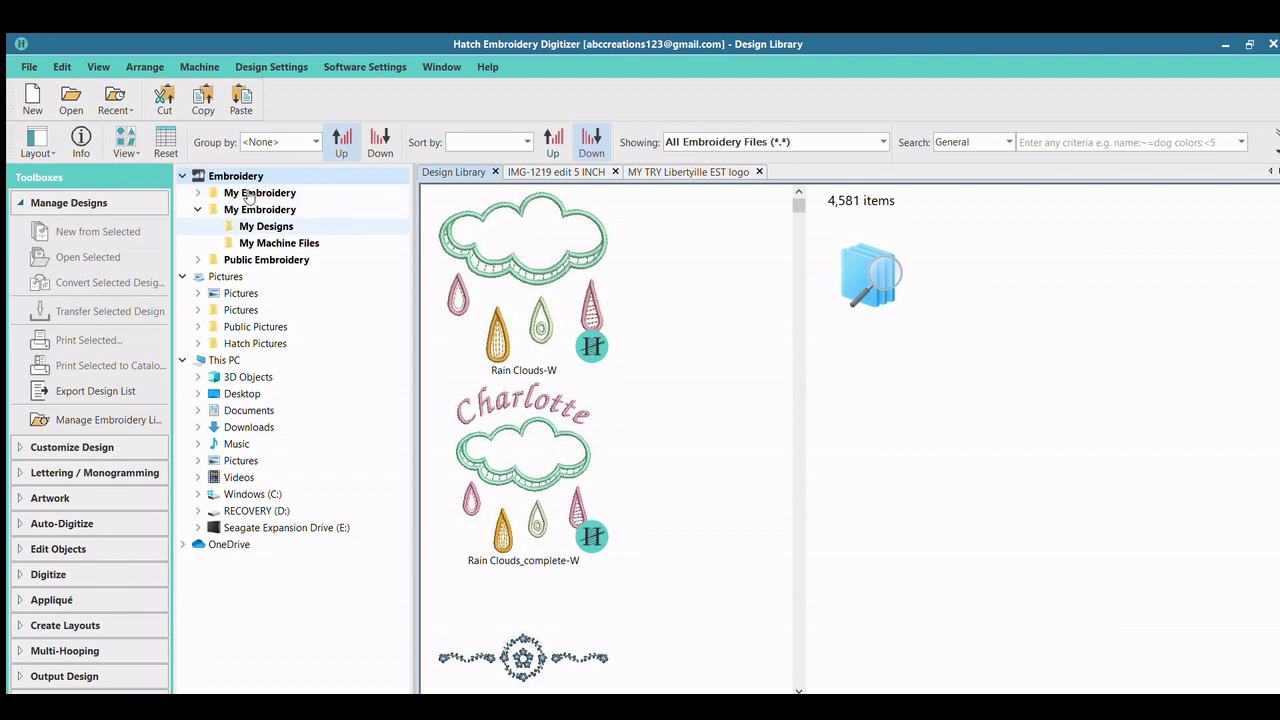
click(198, 192)
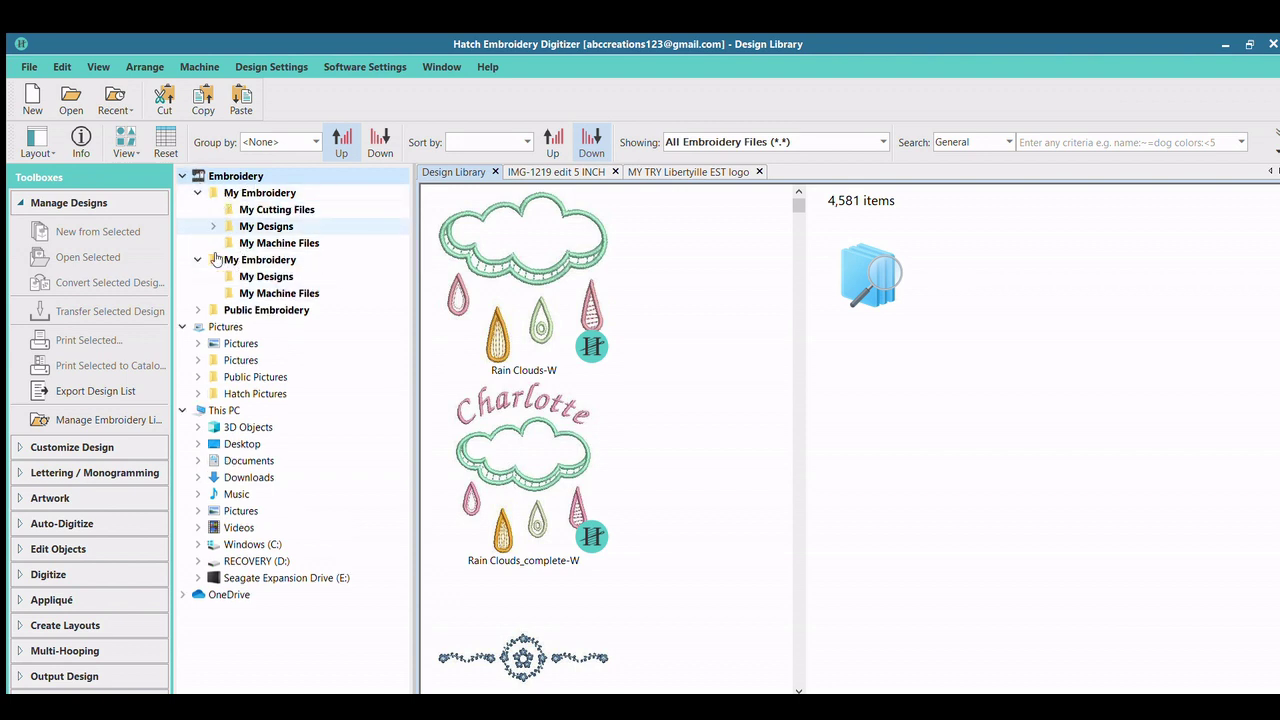
click(205, 227)
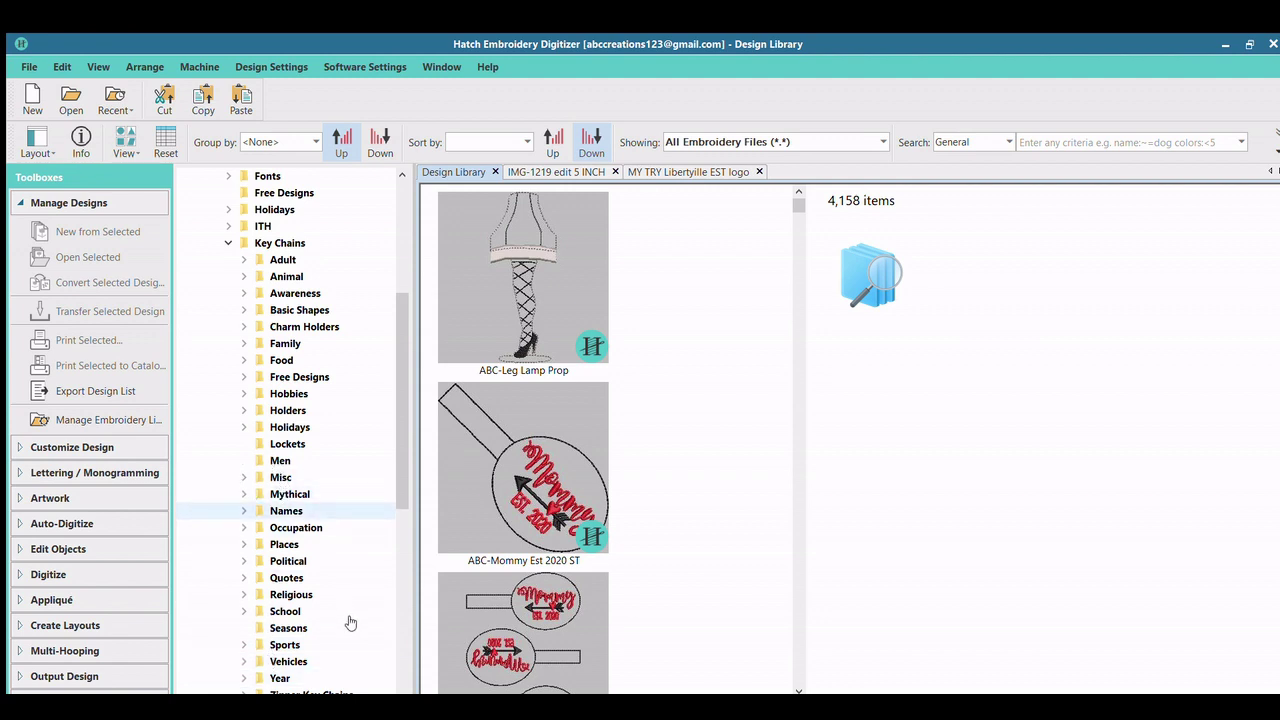
double_click(297, 505)
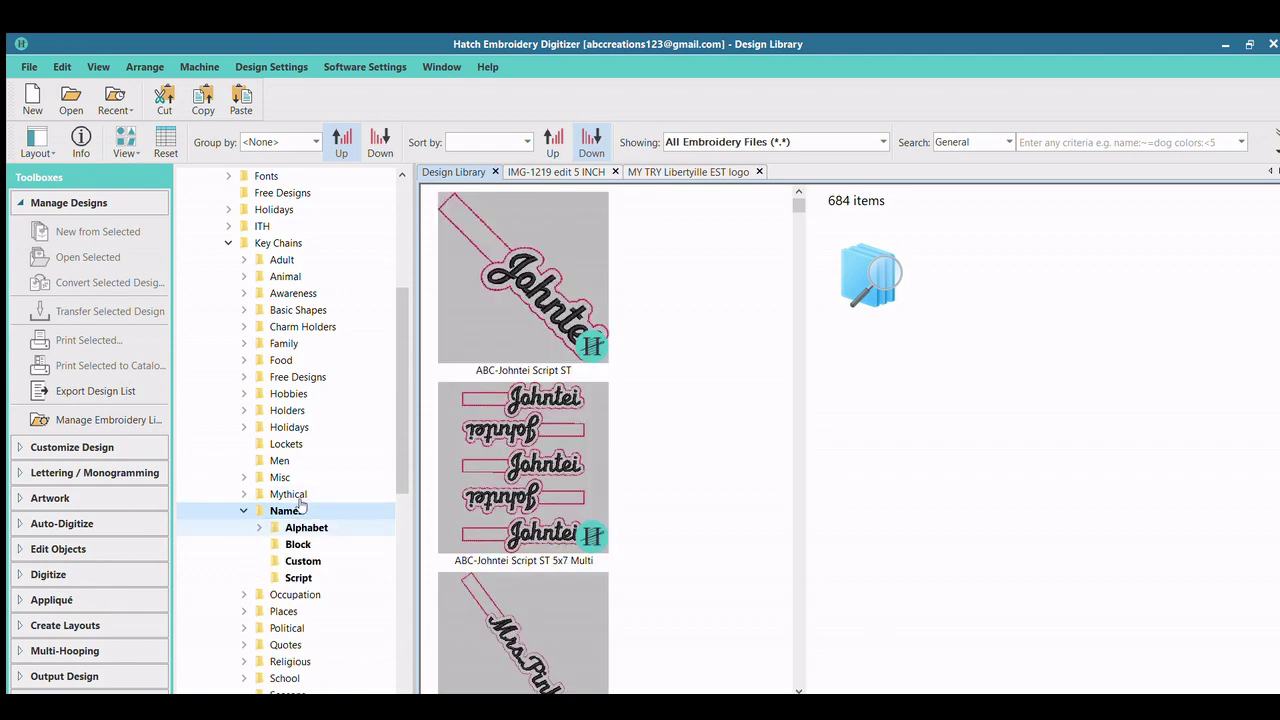
Step: Open the first script name key chain design and delete its four tab and border outlines, keeping only the lettering
click(560, 297)
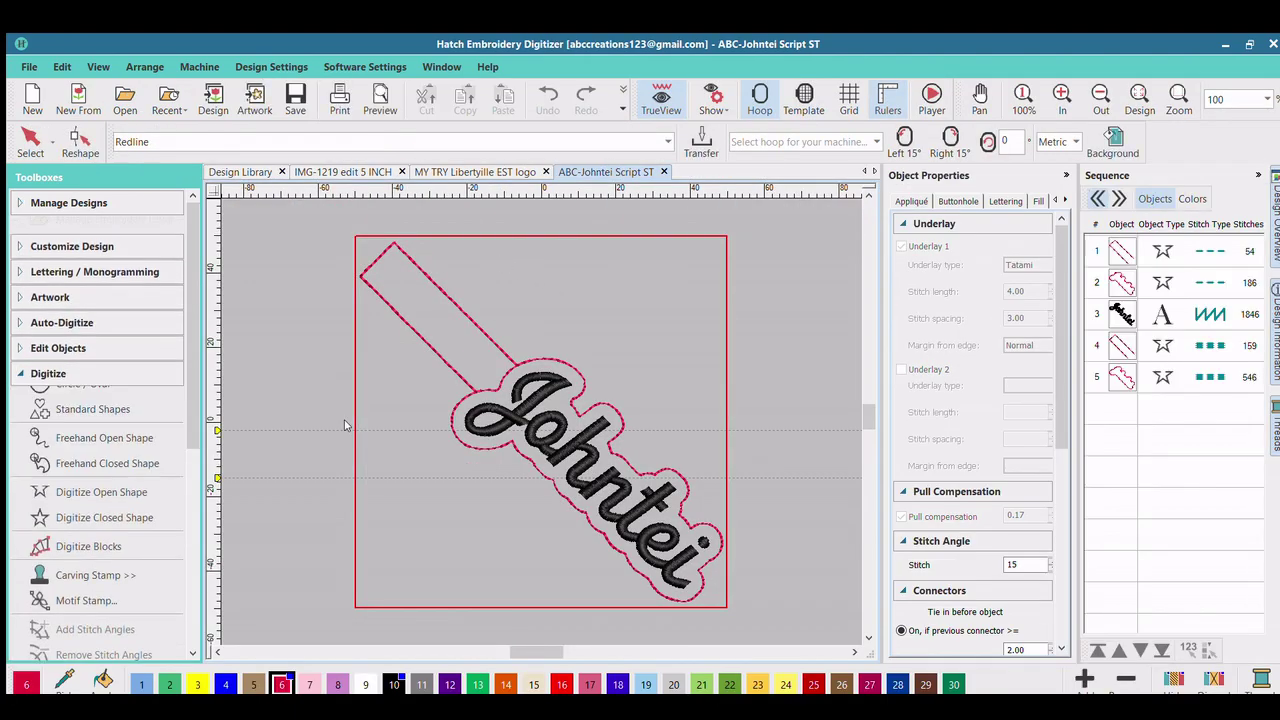
click(1121, 253)
ctrl+click(1121, 284)
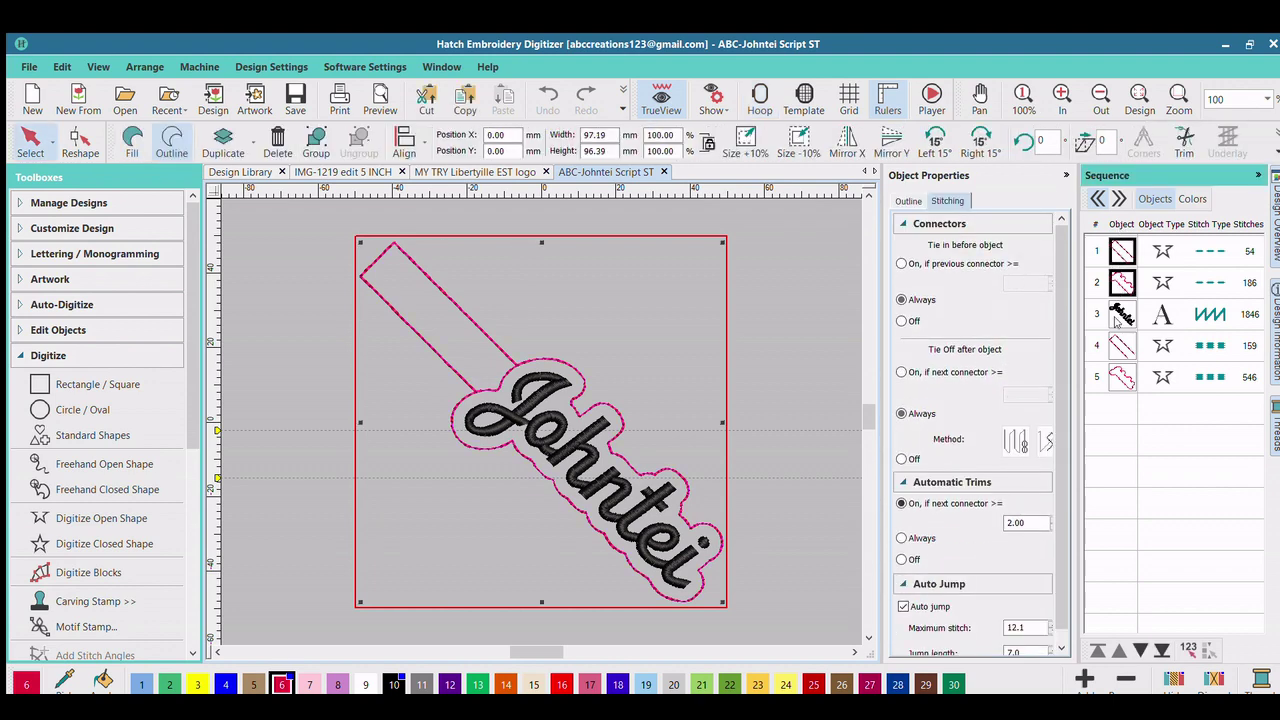
ctrl+click(1119, 348)
ctrl+click(1121, 377)
key(Delete)
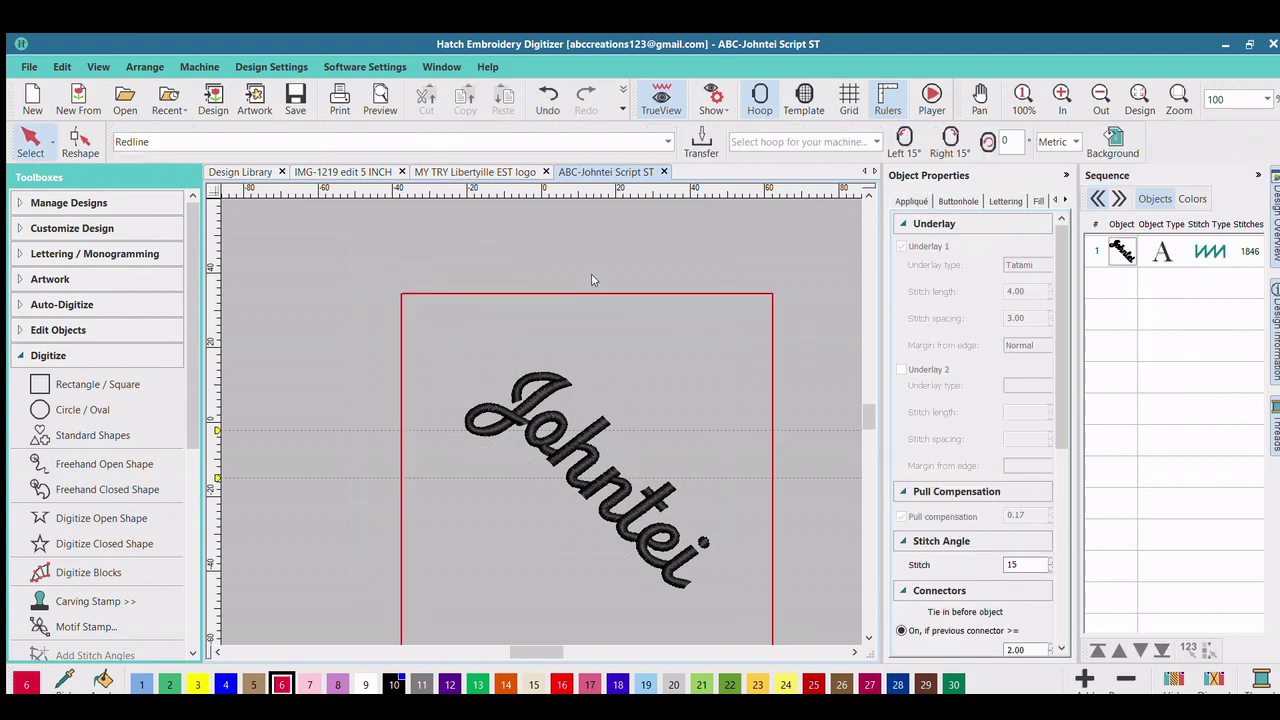
Step: Rotate the diagonal script lettering 45° counterclockwise so that it sits horizontally
drag(498, 276, 743, 614)
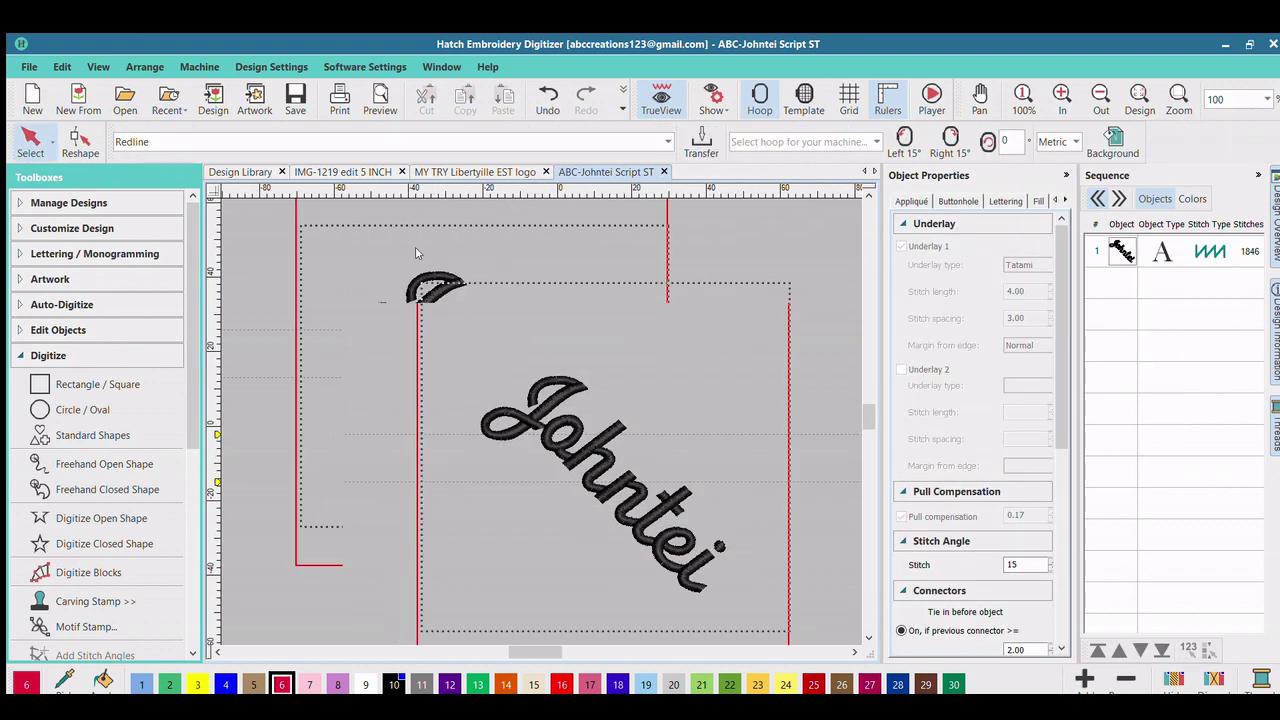
click(847, 140)
click(847, 140)
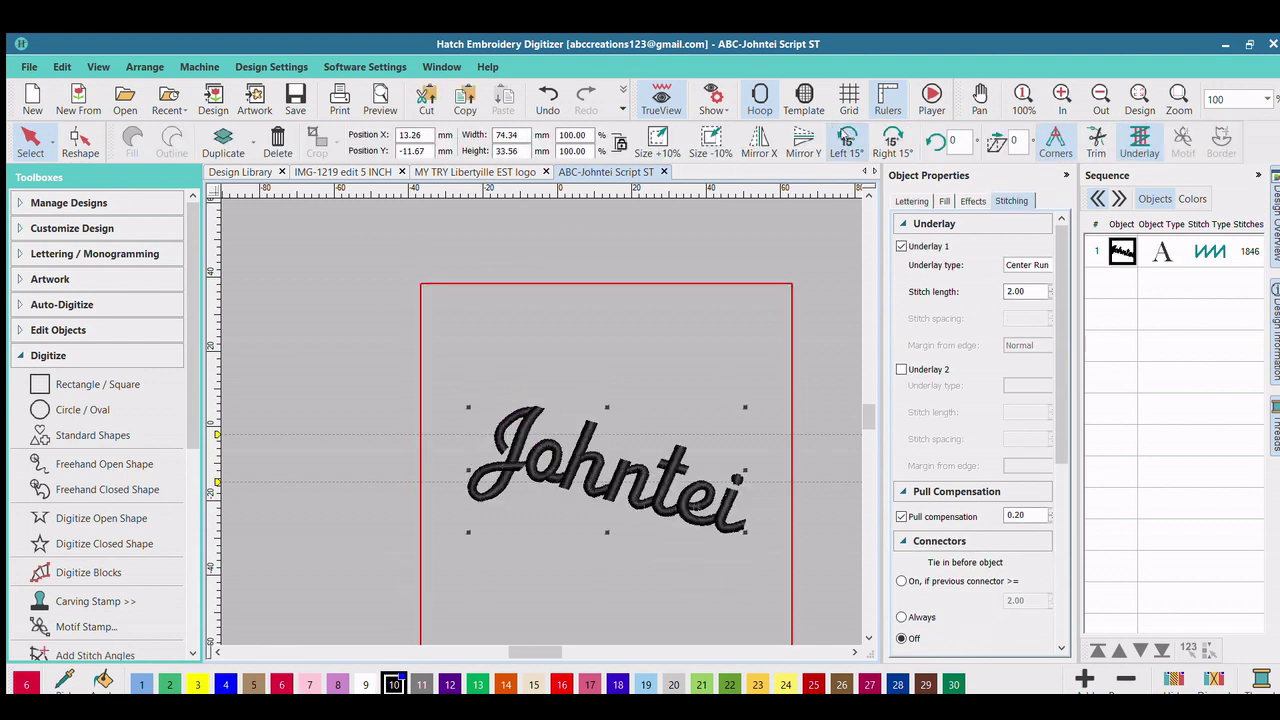
click(847, 140)
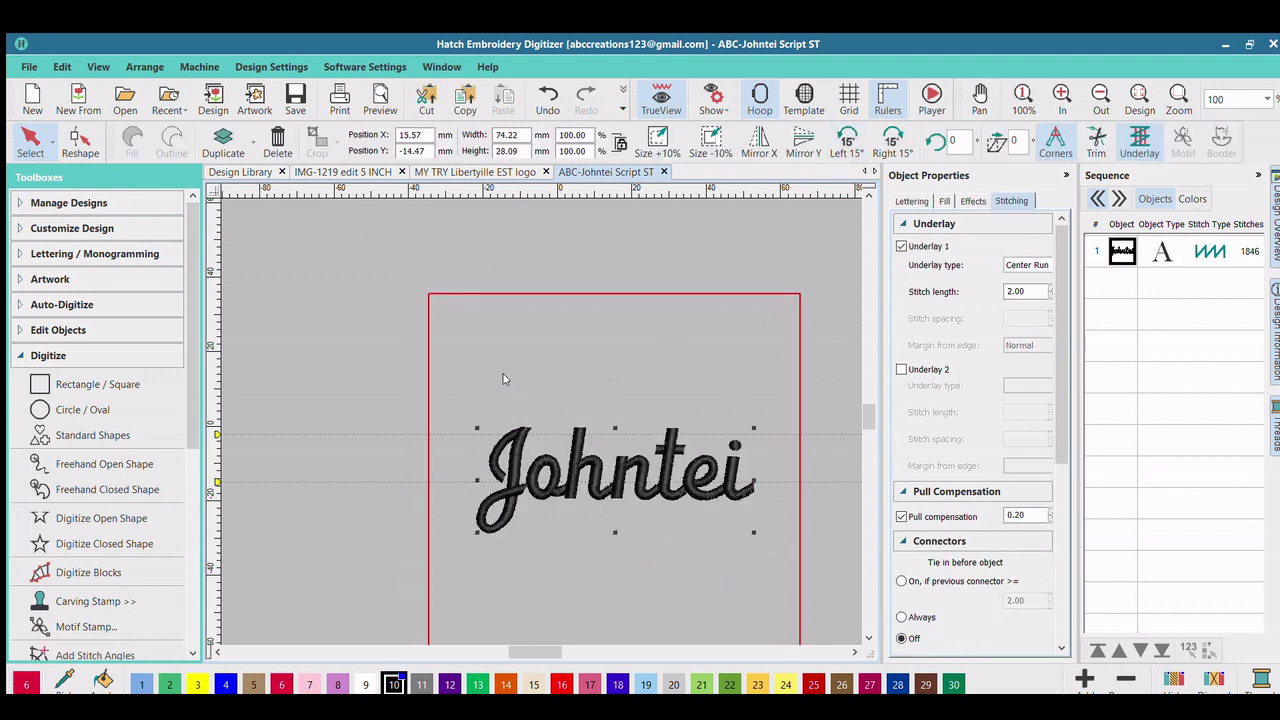
click(413, 369)
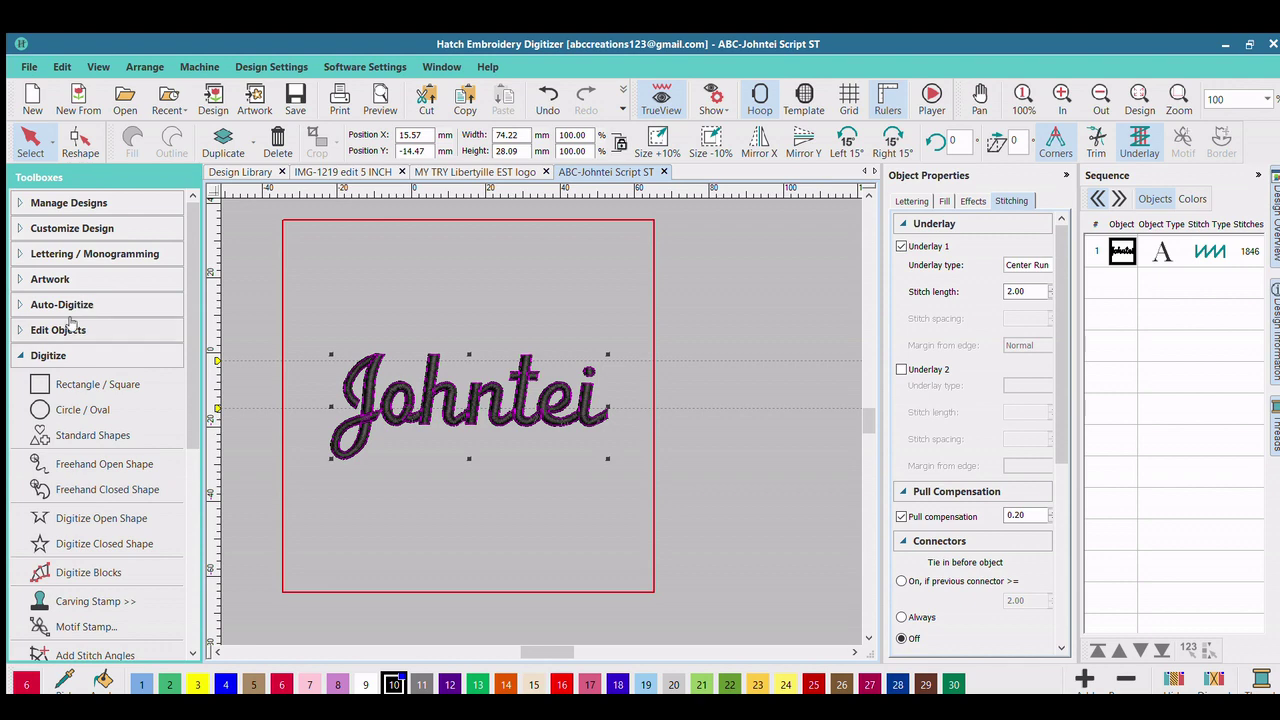
Step: Create a red single-run offset outline around the script lettering with Create Outlines and Offsets
click(48, 355)
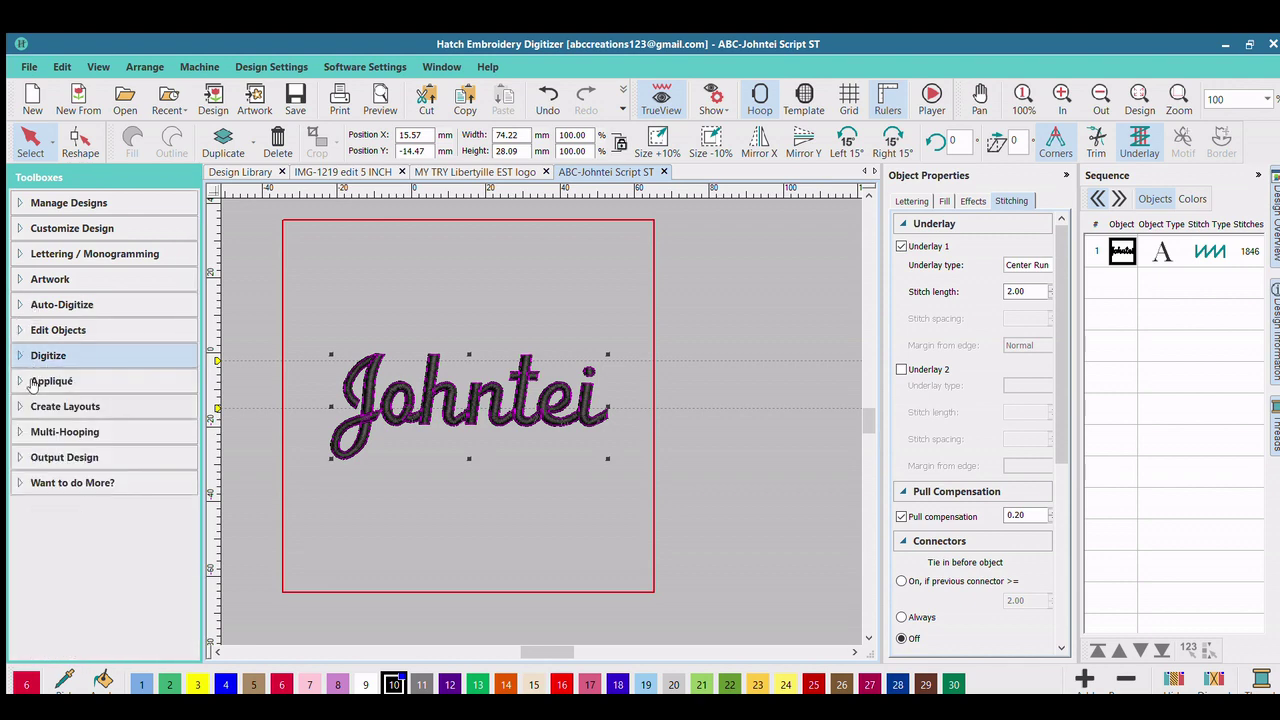
click(45, 402)
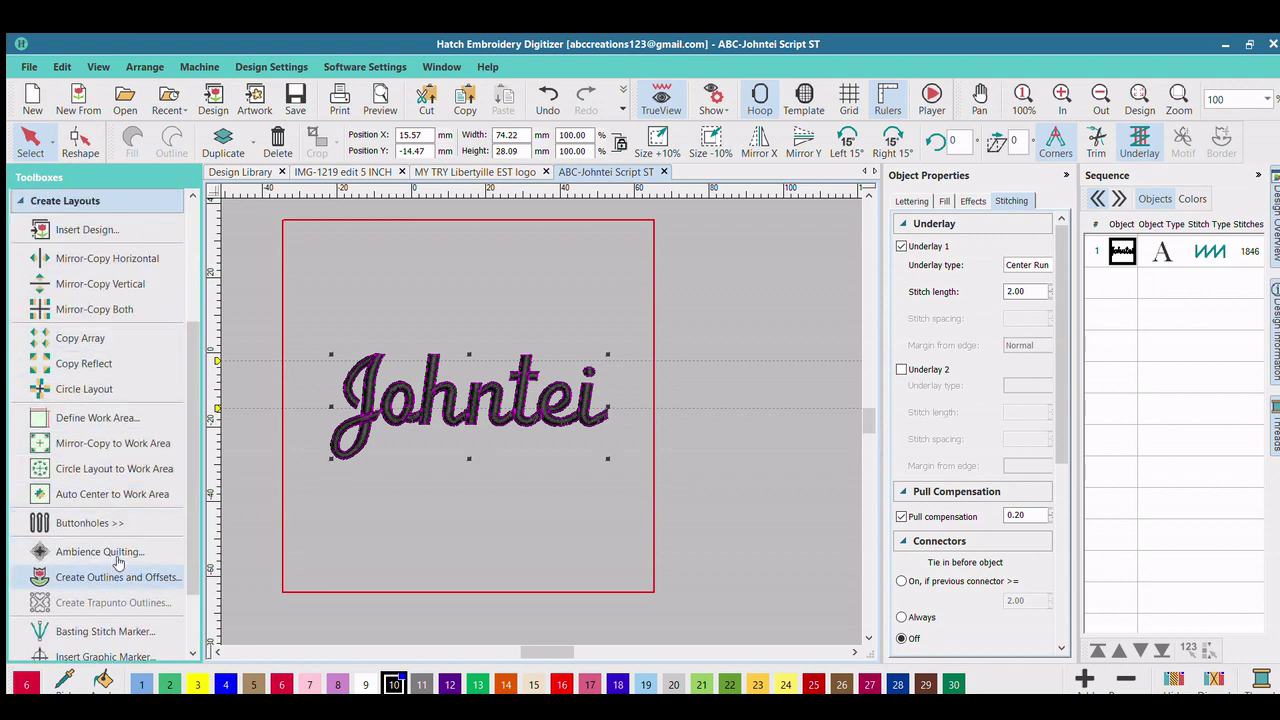
click(115, 577)
key(Escape)
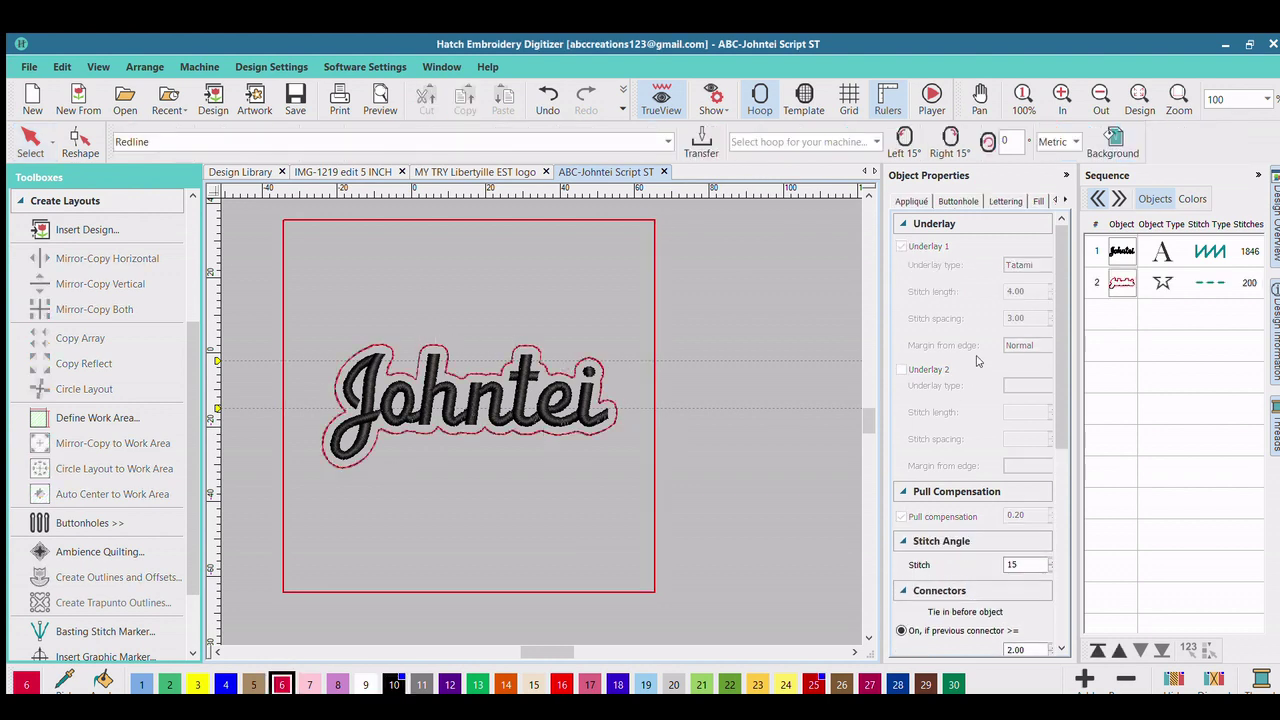
Step: Convert the offset outline to a Tatami fill and move it before the lettering in the stitching sequence
click(1121, 281)
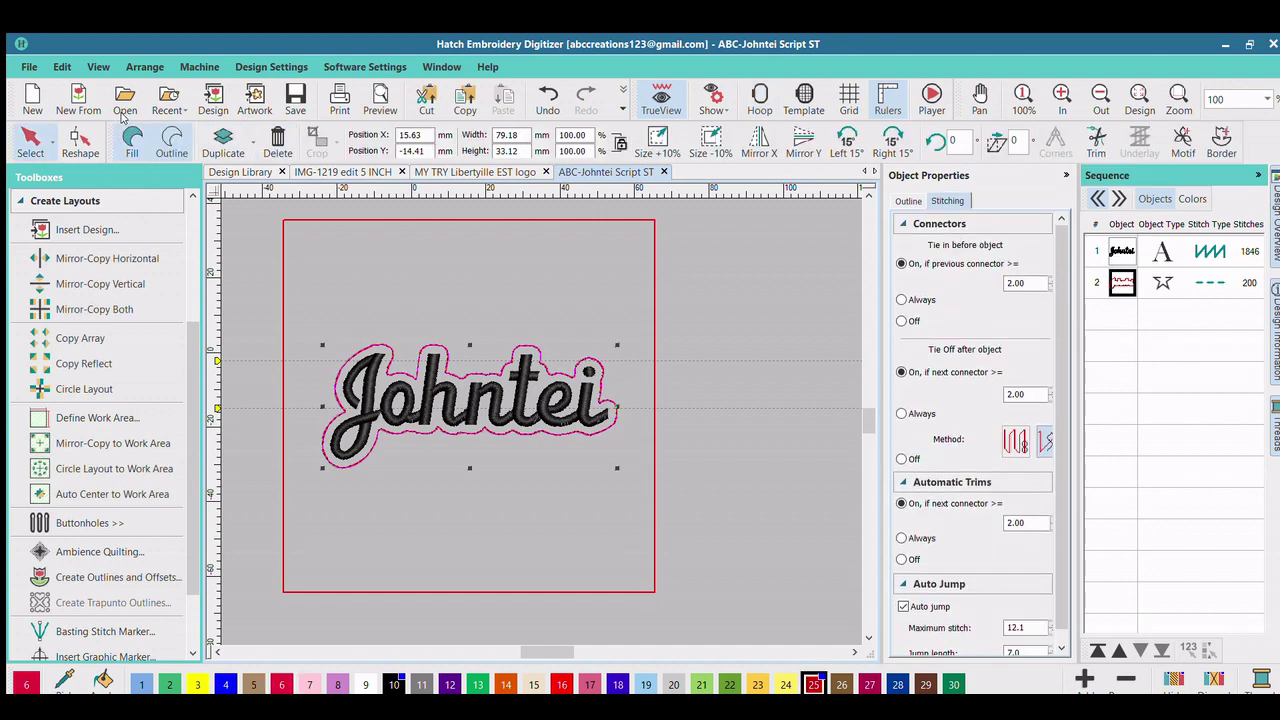
click(130, 140)
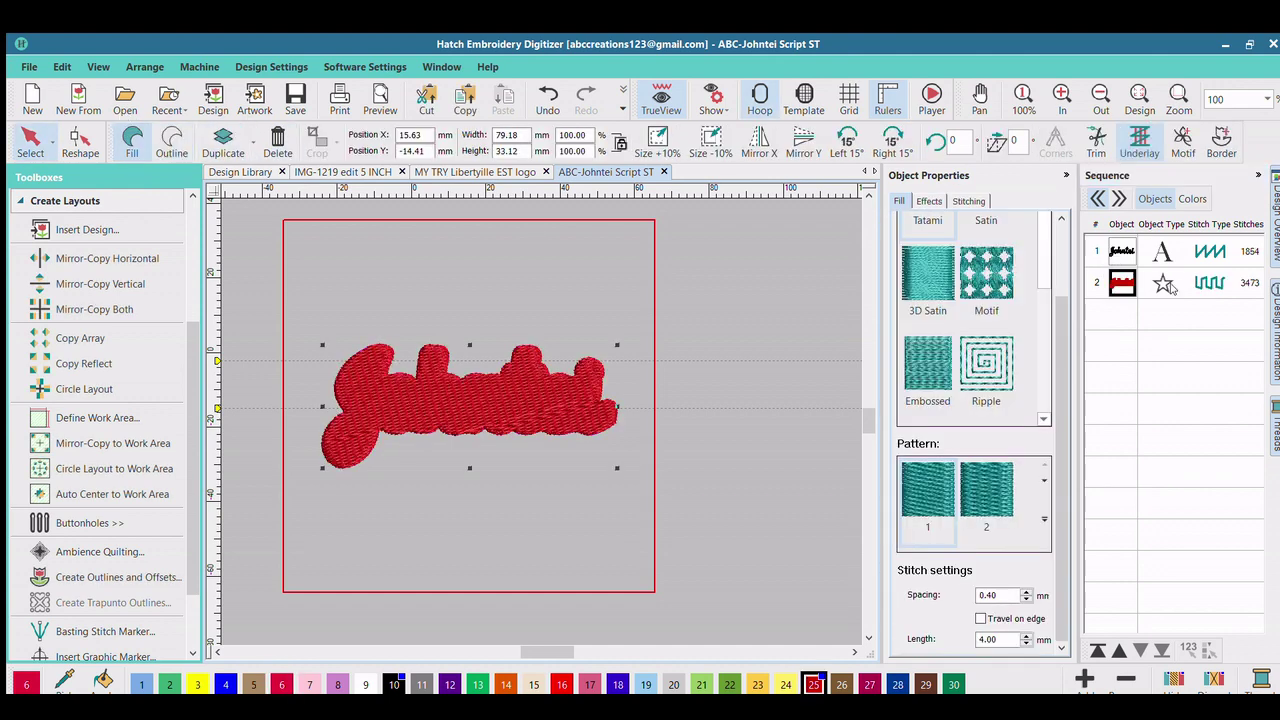
click(1108, 650)
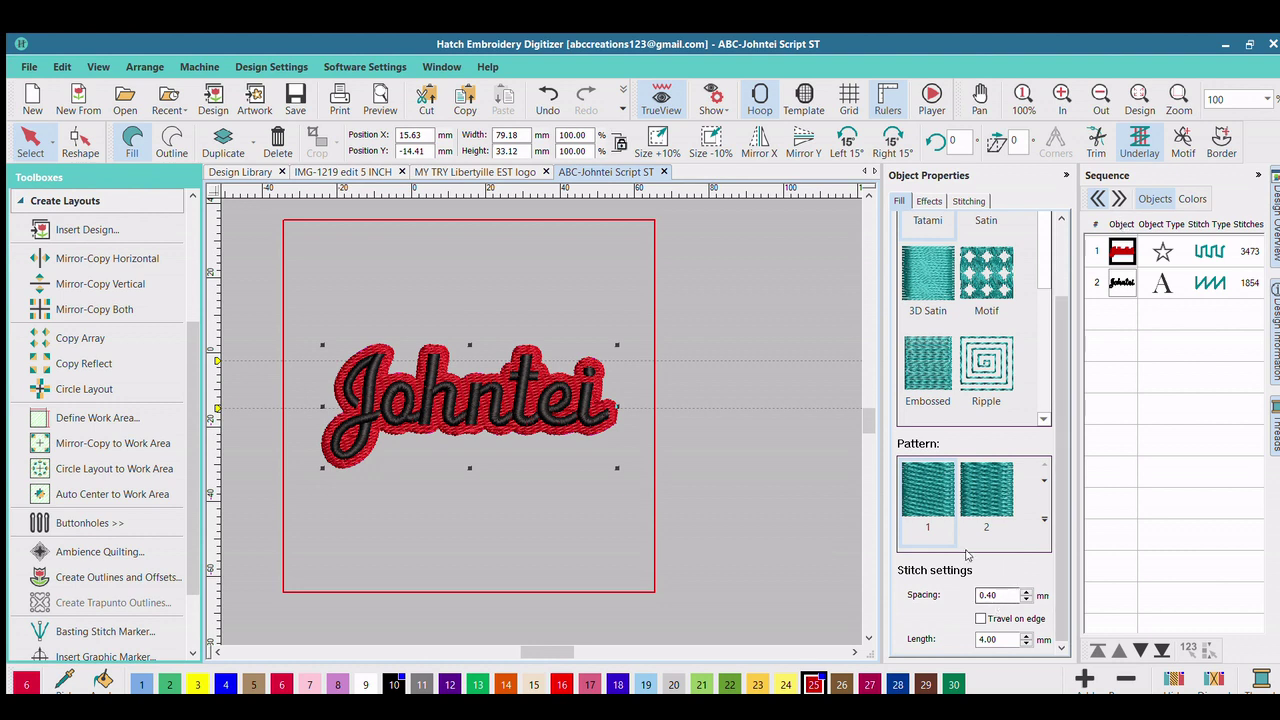
Step: Set the red background fill's stitch spacing to 0.85 mm and length to 4.3 mm, with Travel on edge enabled
double_click(992, 595)
text(0.)
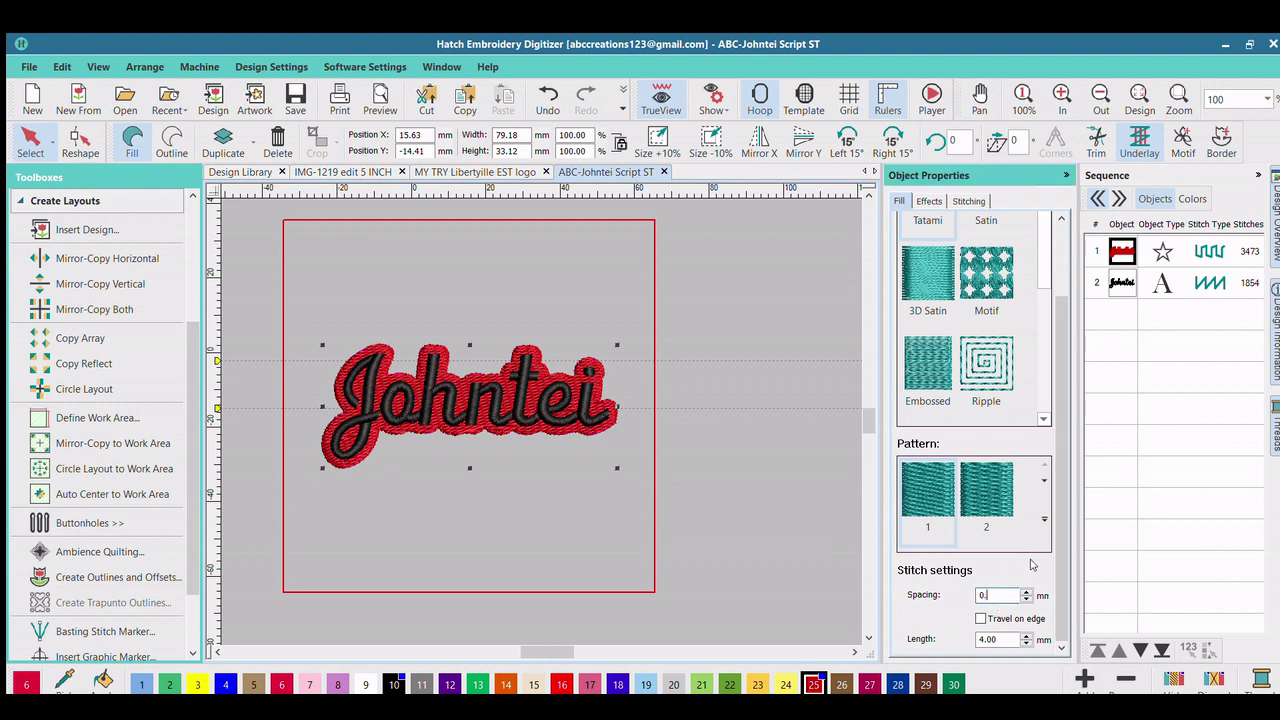
text(85)
key(Tab)
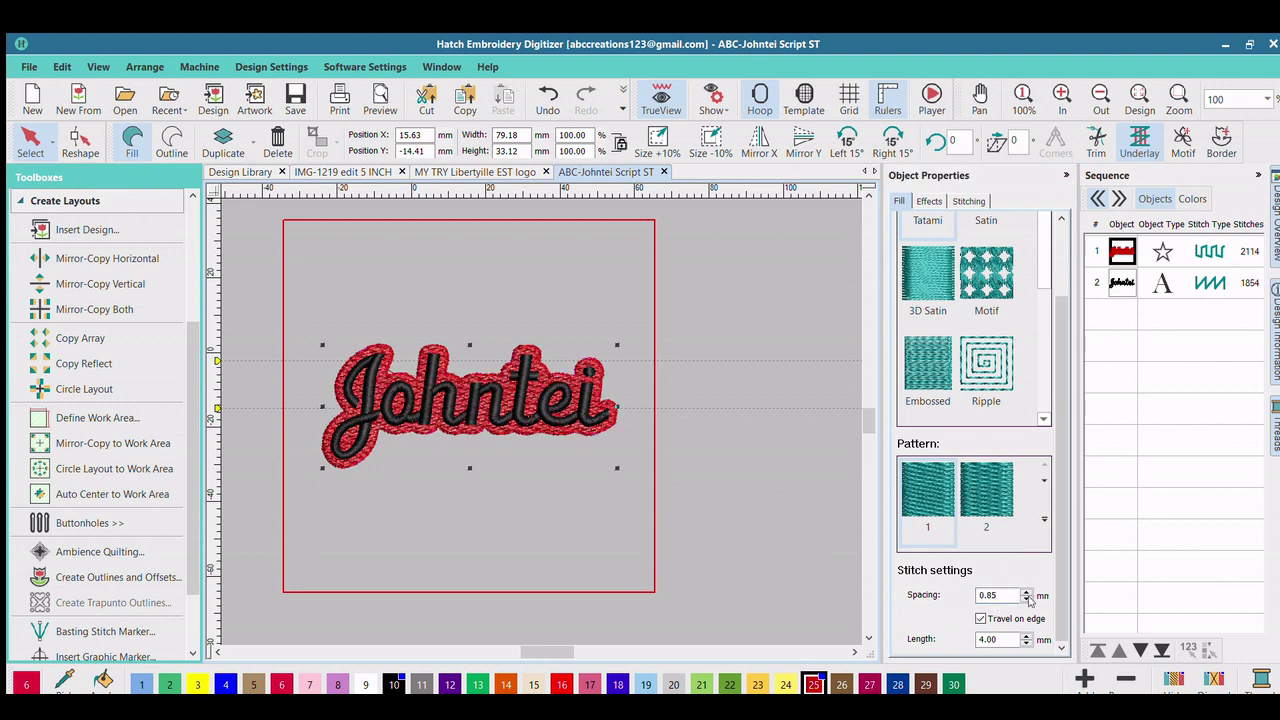
click(1007, 617)
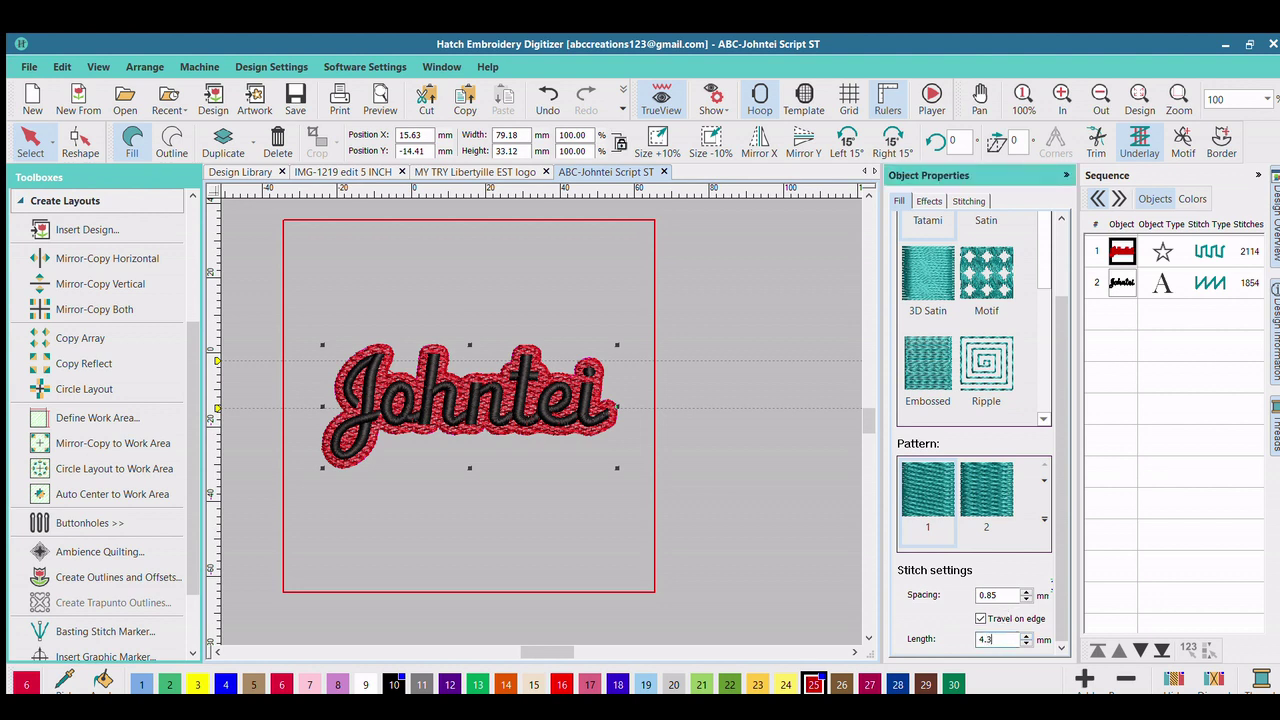
key(Return)
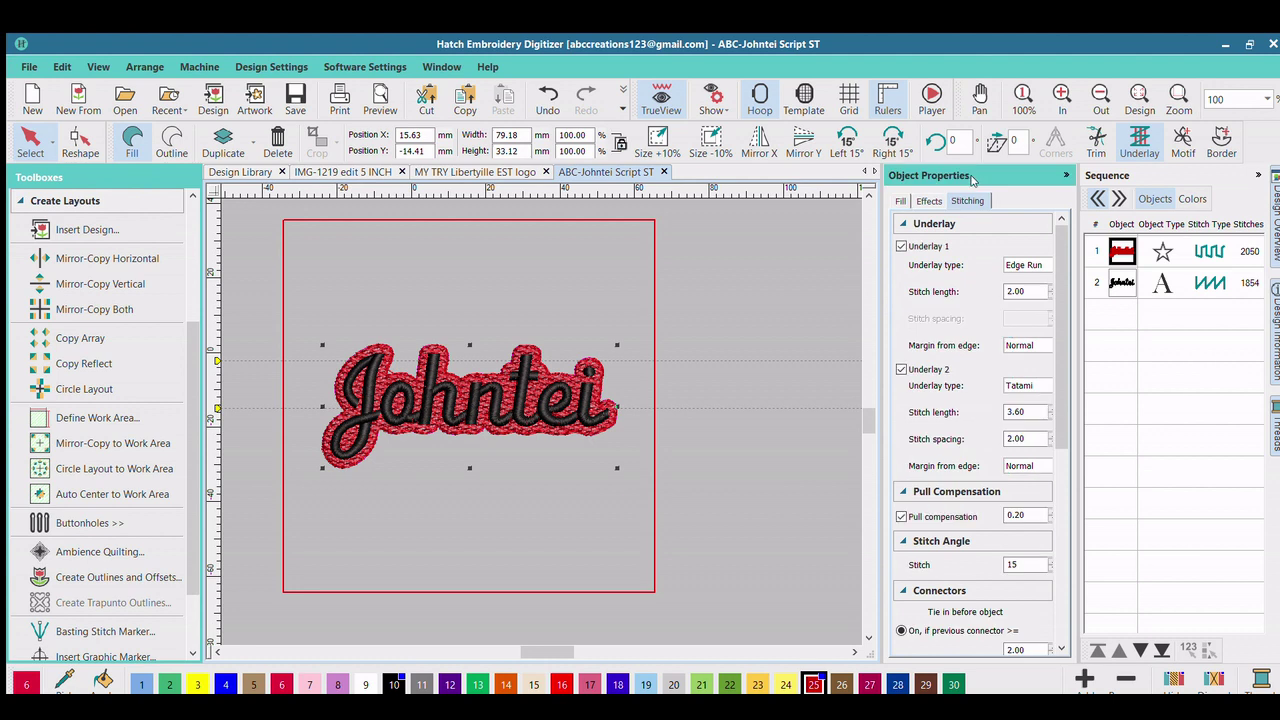
Step: Give the red background fill only a Tatami underlay, without a second underlay, and set its pull compensation to 0.17
click(901, 369)
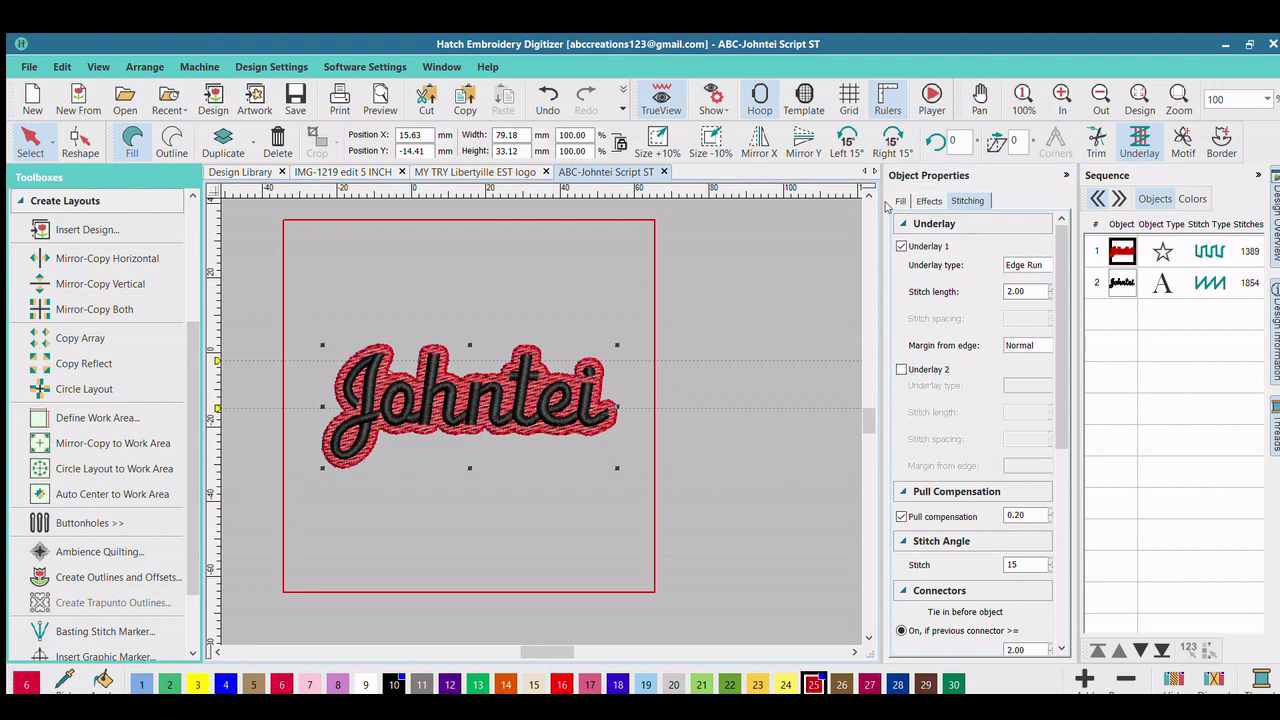
scroll(1025, 278, down, 1)
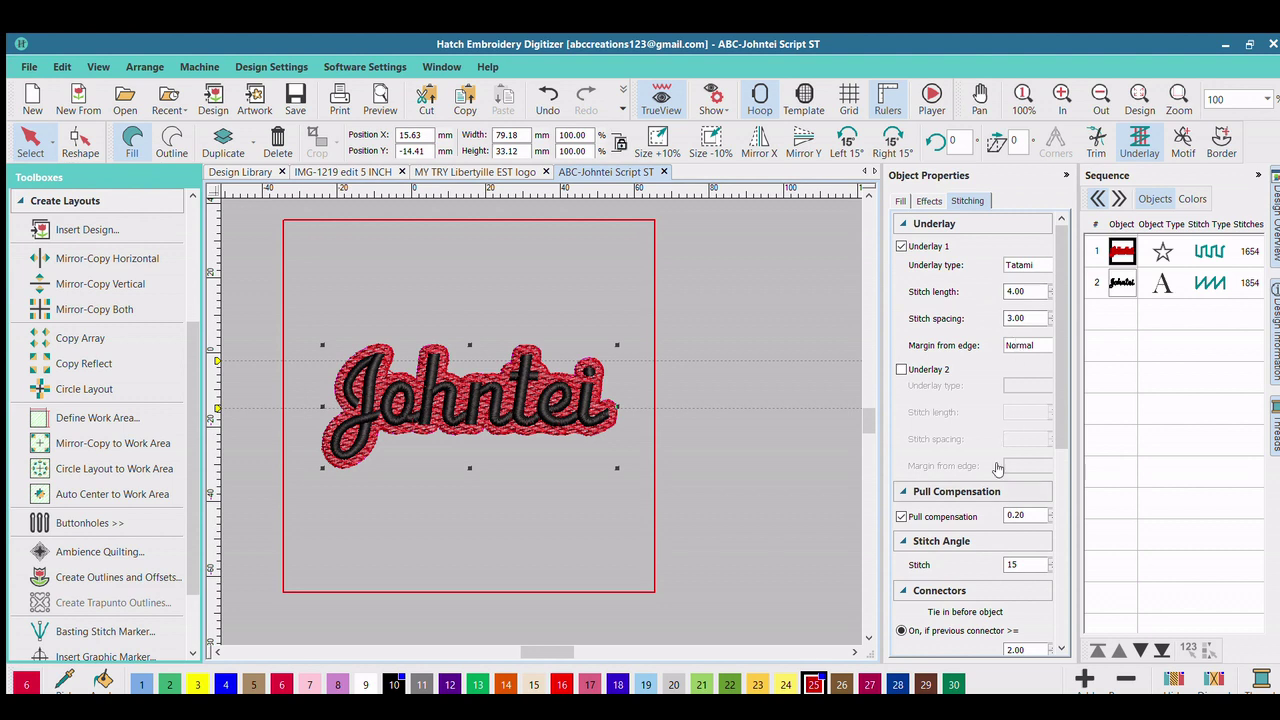
drag(1014, 515, 1026, 515)
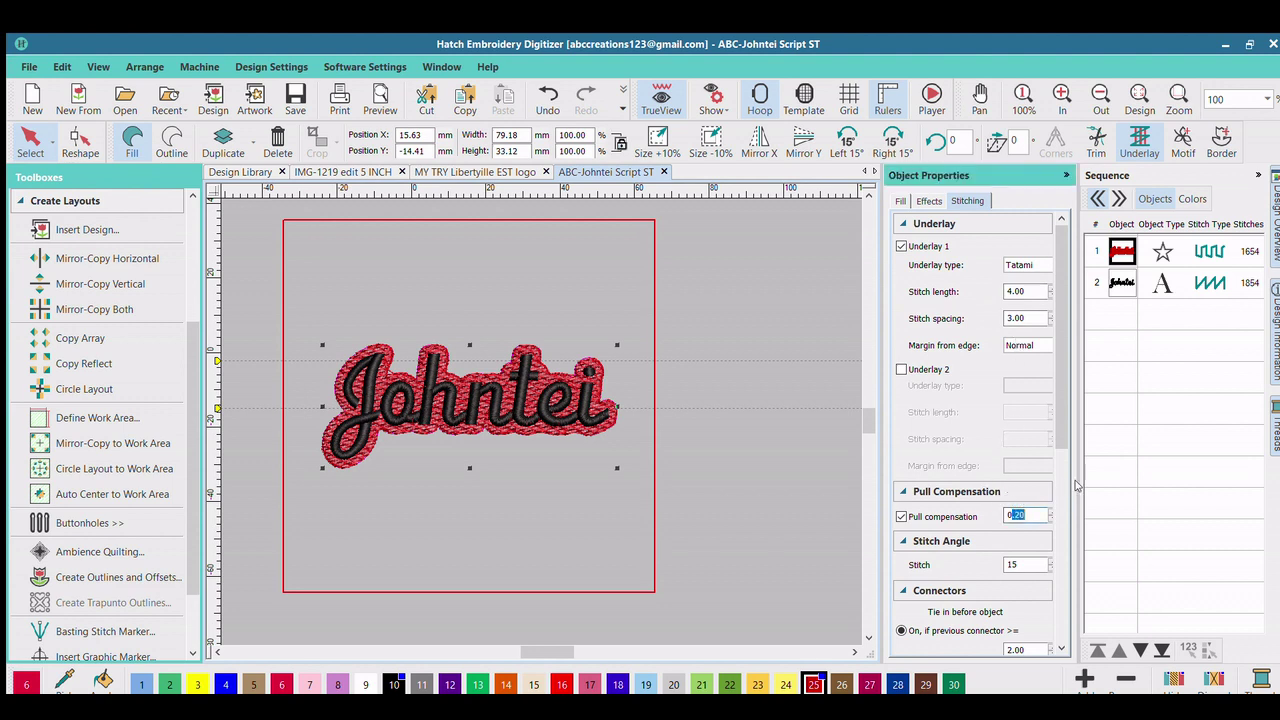
text(17)
key(Return)
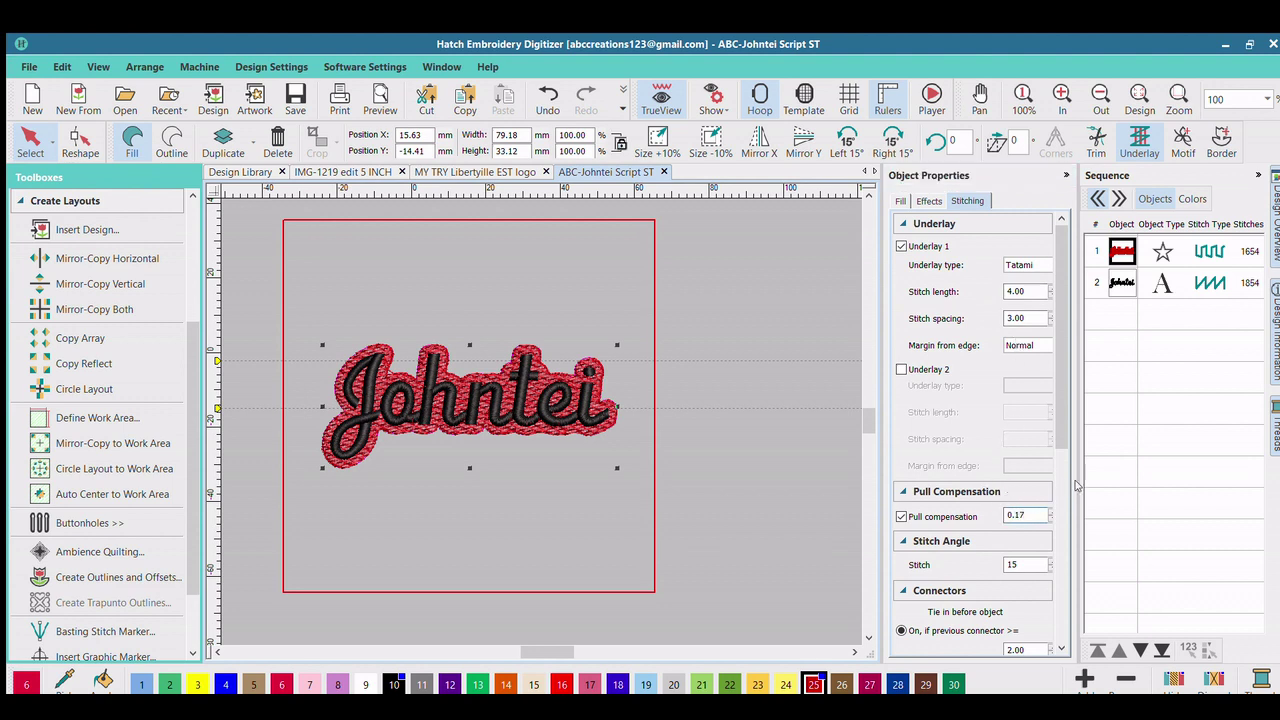
click(562, 491)
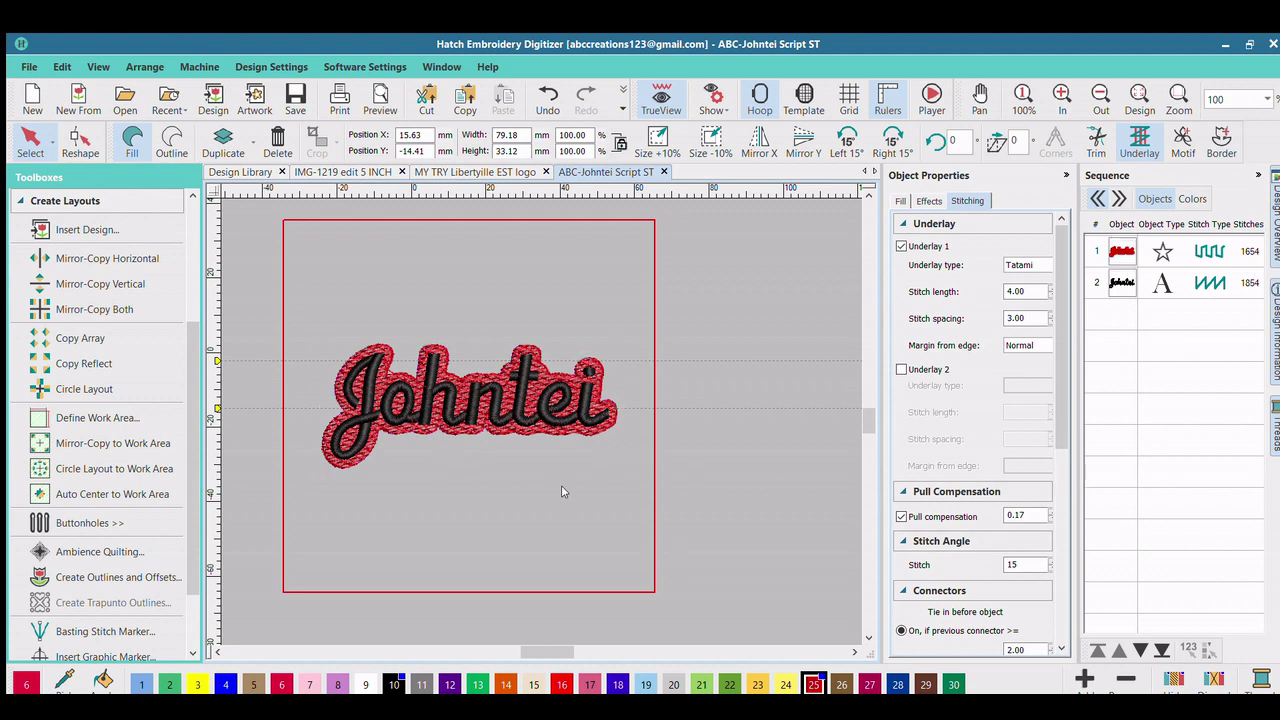